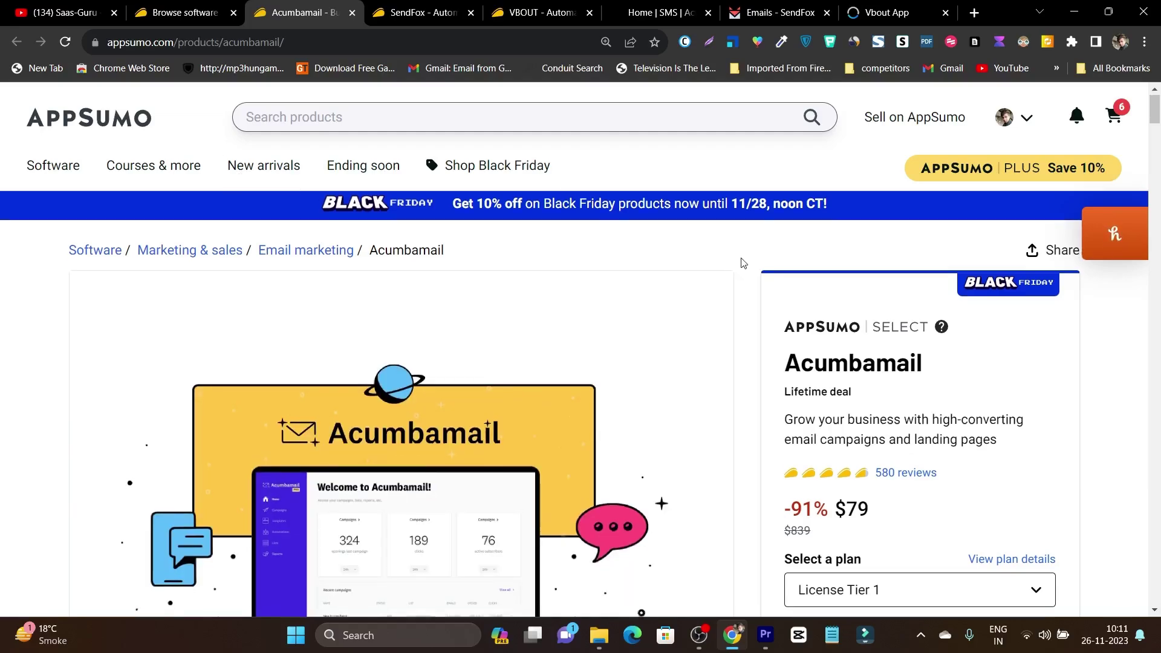
Step: Look over the overview and lifetime deal pricing on the Acumbamail product page
{"action": "scroll", "coordinate": [741, 260], "scroll_direction": "down", "scroll_amount": 5}
{"action": "scroll", "coordinate": [151, 181], "scroll_direction": "up", "scroll_amount": 4}
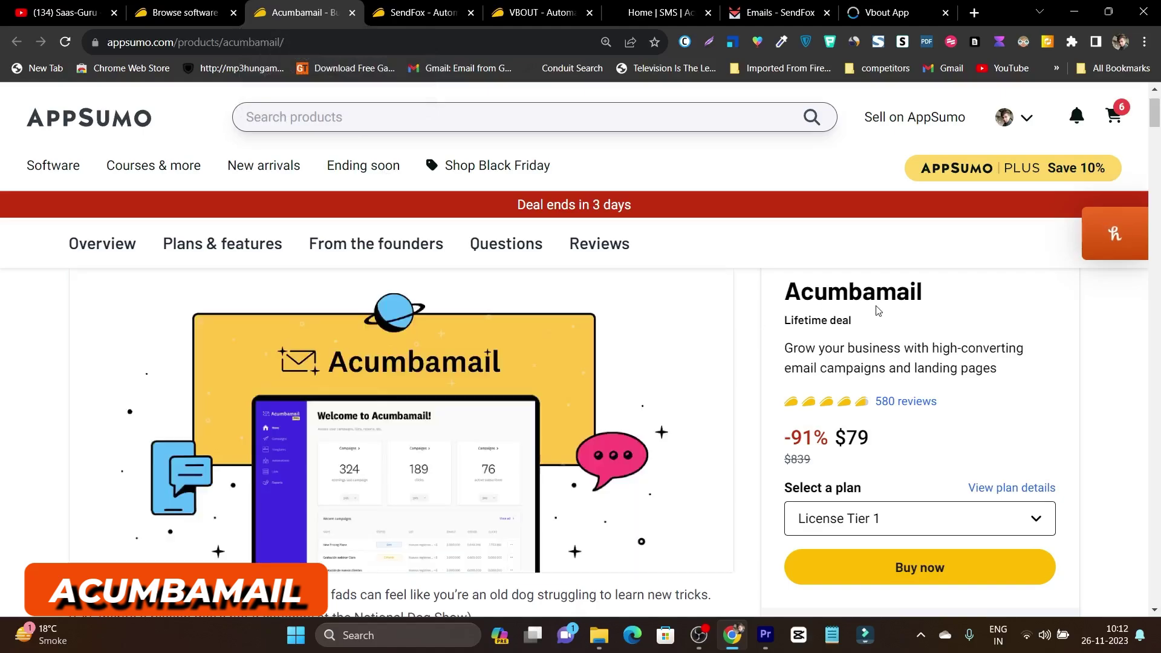
{"action": "scroll", "coordinate": [875, 428], "scroll_direction": "down", "scroll_amount": 2}
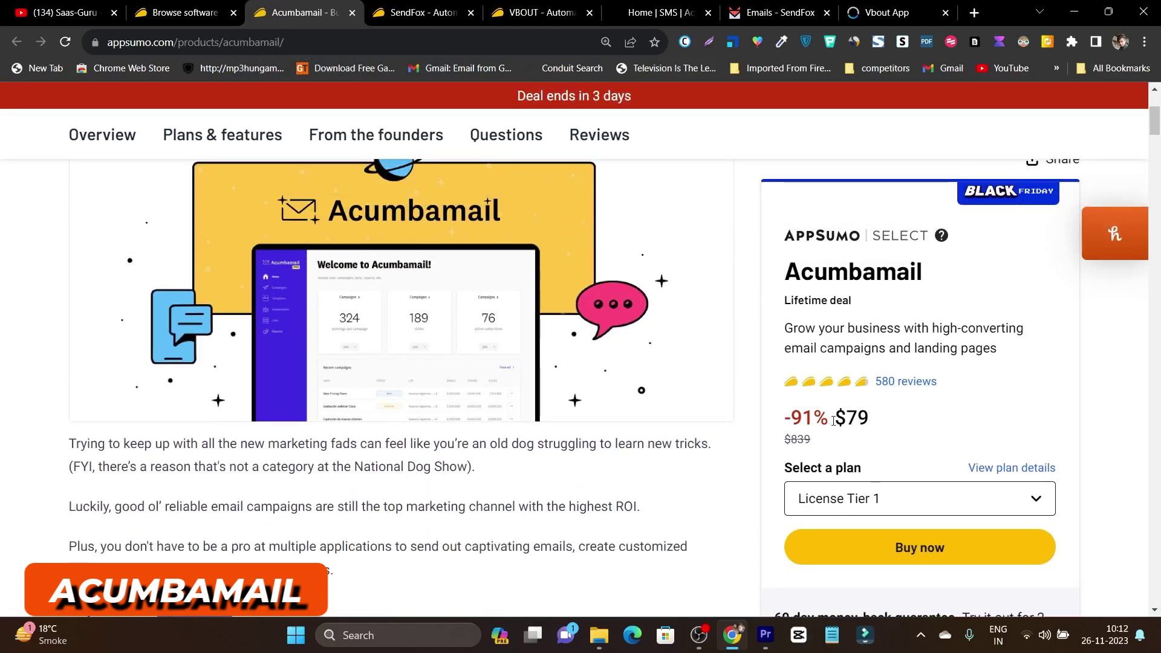
Step: Go to Acumbamail's plans and features and read the deal terms, included features and license tiers
{"action": "left_click", "coordinate": [222, 138]}
{"action": "scroll", "coordinate": [316, 254], "scroll_direction": "down", "scroll_amount": 1}
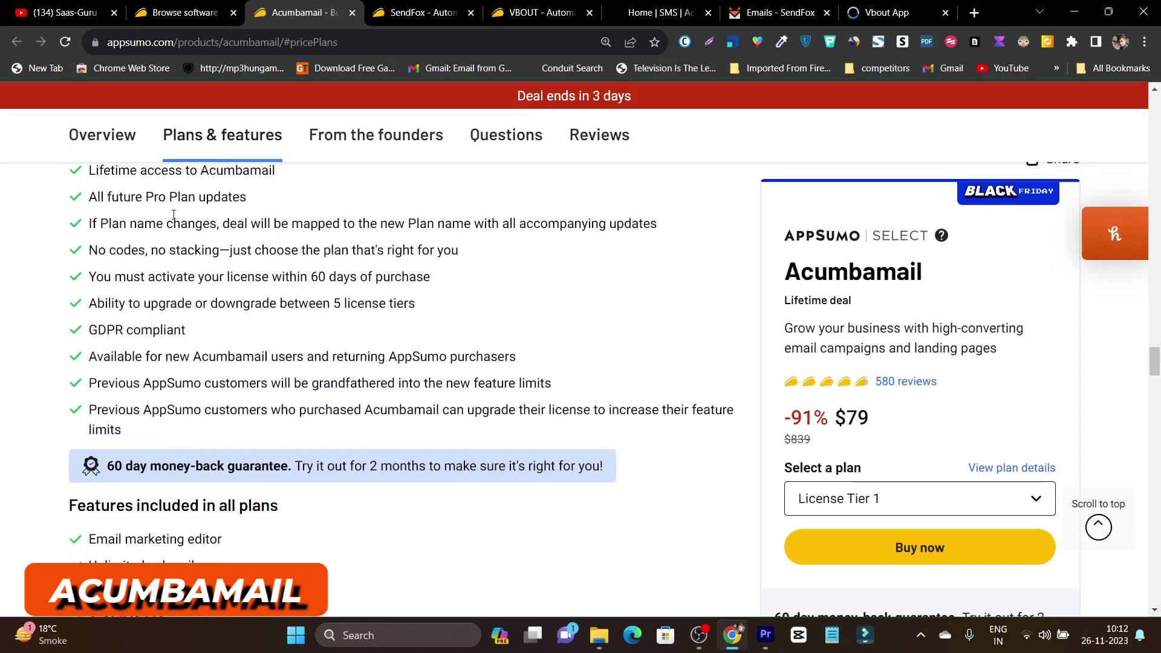
{"action": "scroll", "coordinate": [279, 185], "scroll_direction": "down", "scroll_amount": 5}
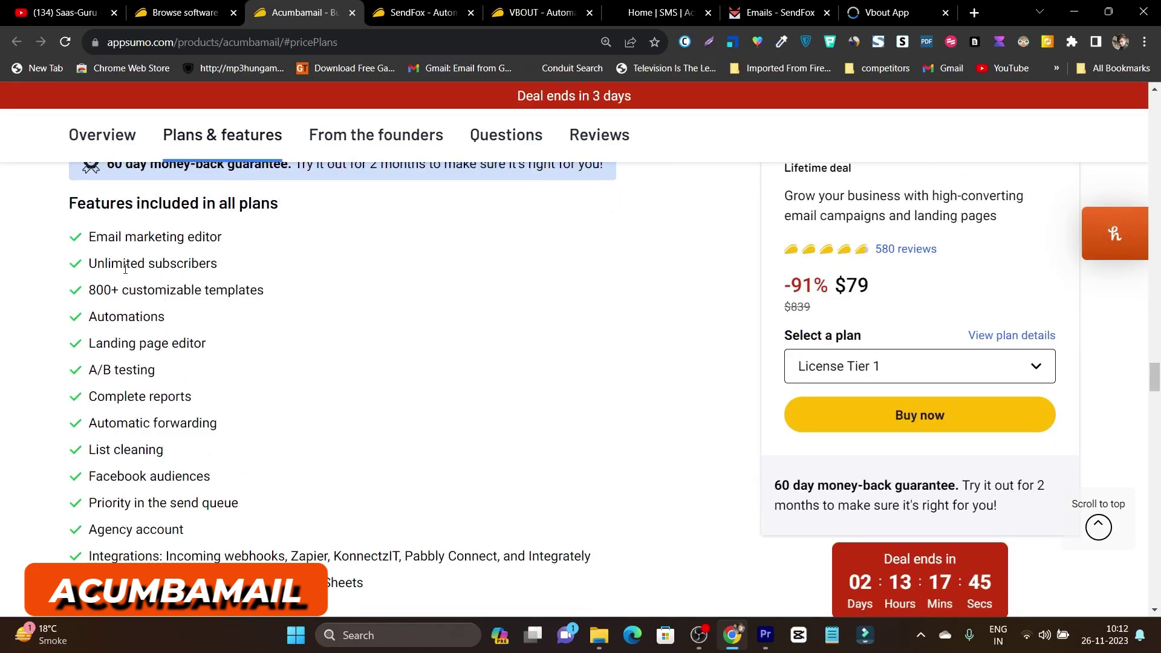
{"action": "scroll", "coordinate": [264, 279], "scroll_direction": "down", "scroll_amount": 1}
{"action": "scroll", "coordinate": [264, 280], "scroll_direction": "down", "scroll_amount": 1}
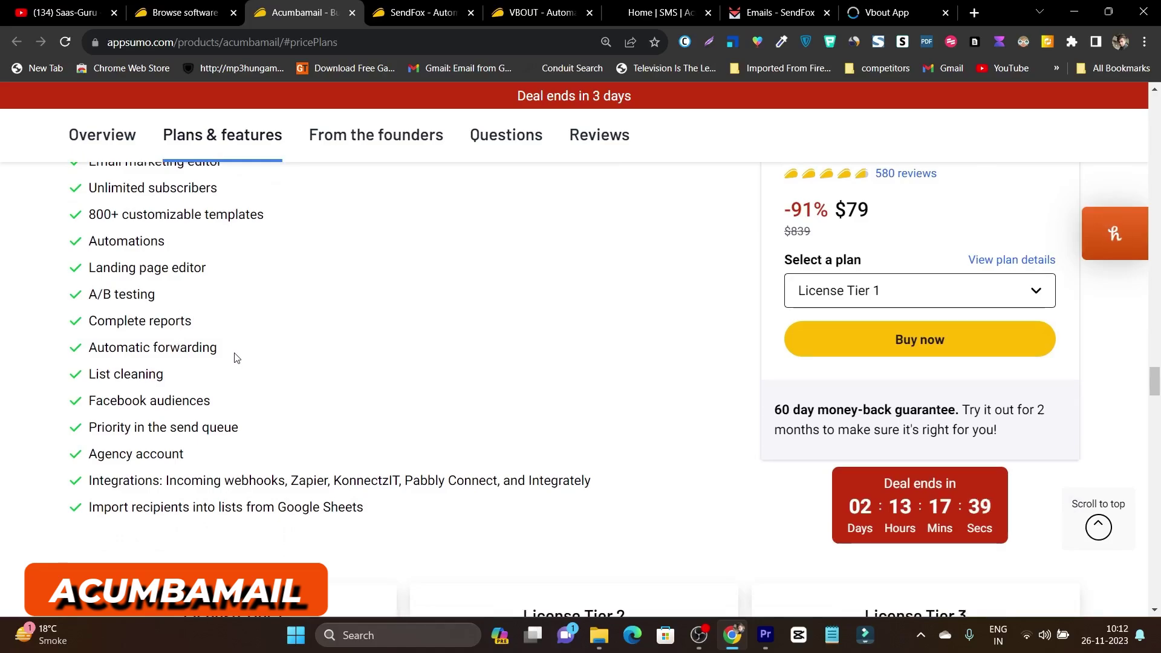
{"action": "scroll", "coordinate": [234, 358], "scroll_direction": "down", "scroll_amount": 2}
{"action": "scroll", "coordinate": [357, 334], "scroll_direction": "up", "scroll_amount": 4}
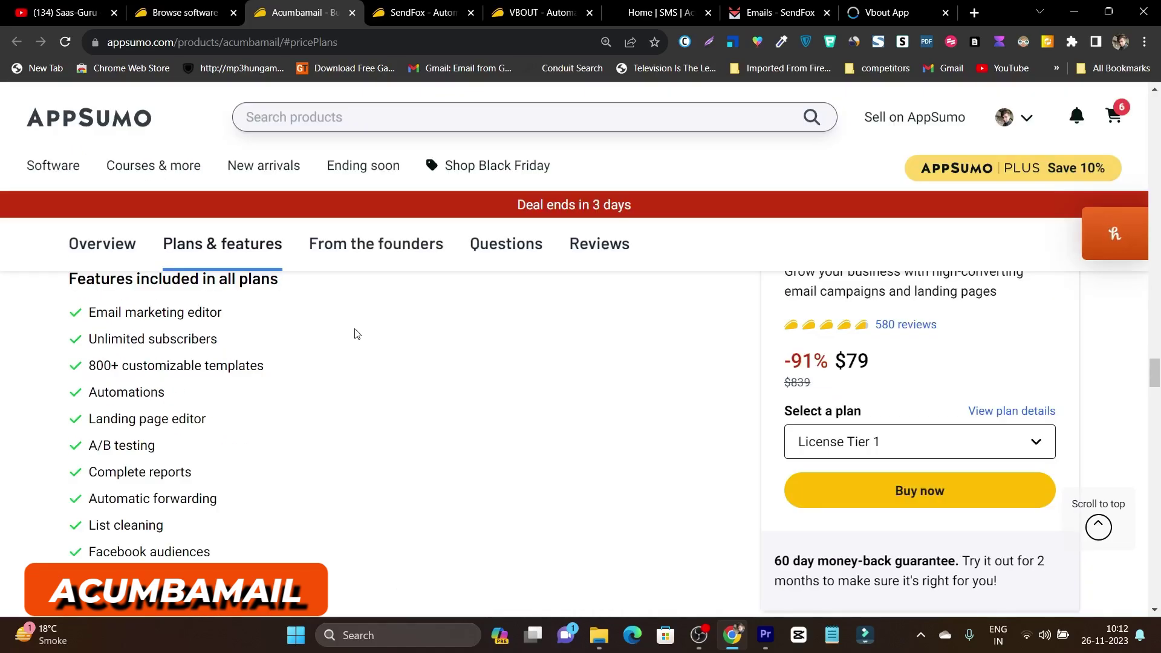
{"action": "scroll", "coordinate": [357, 333], "scroll_direction": "down", "scroll_amount": 5}
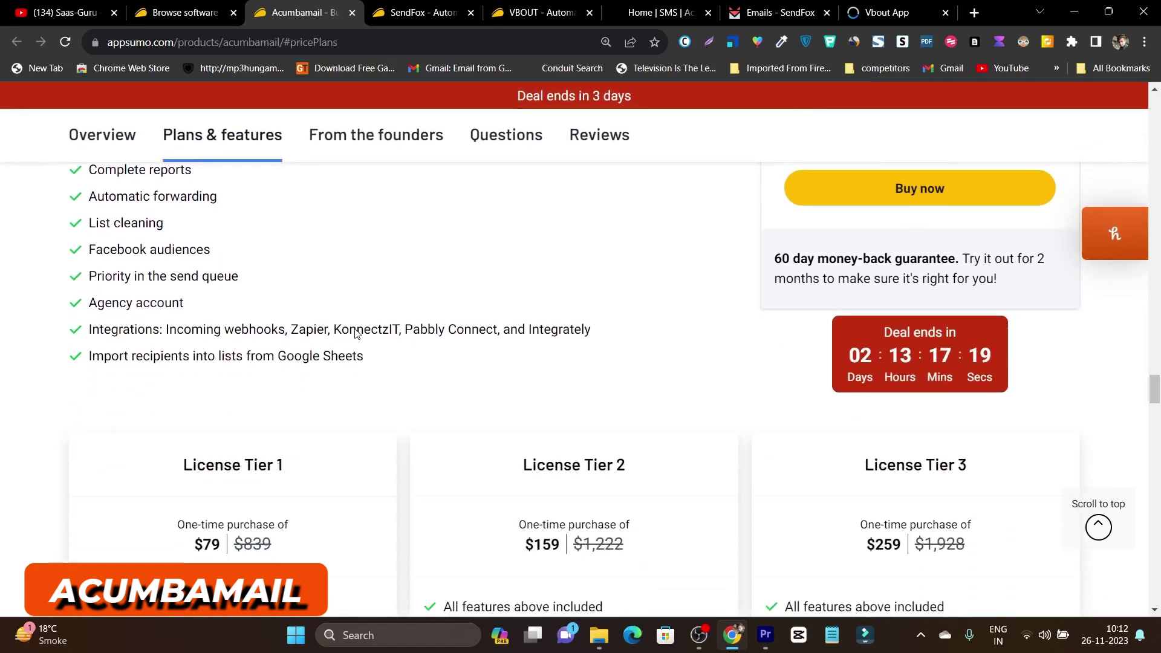
{"action": "scroll", "coordinate": [355, 328], "scroll_direction": "down", "scroll_amount": 2}
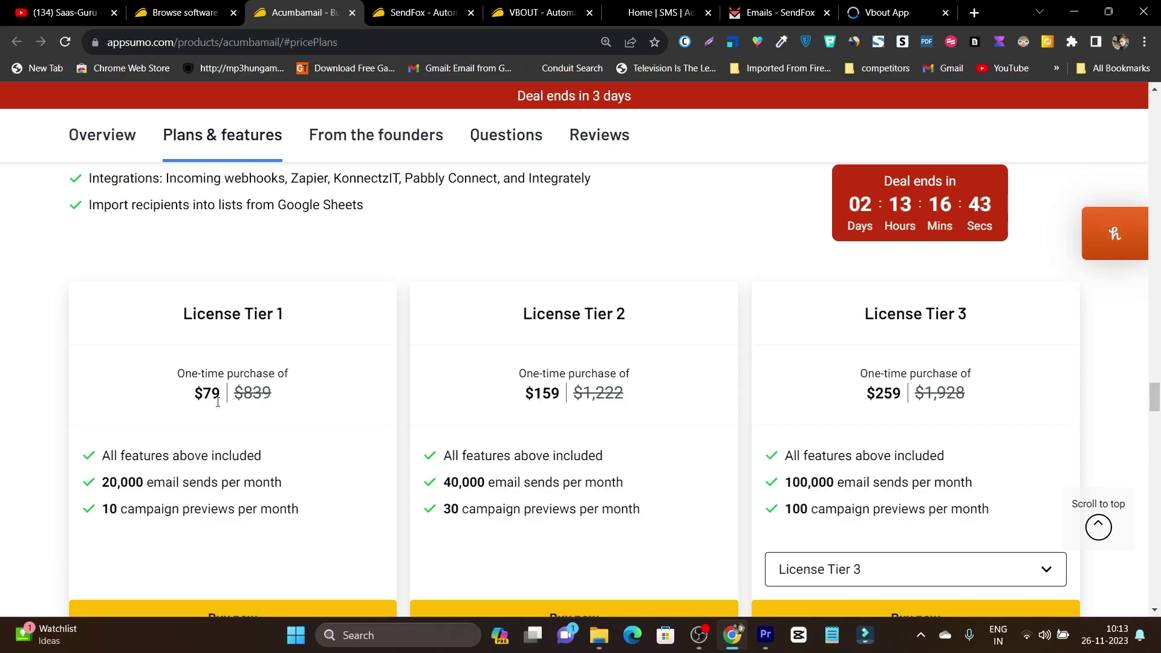
Step: Switch to the SendFox product page, highlight its deal price and read its deal terms and included features
{"action": "key", "text": "ctrl+Tab"}
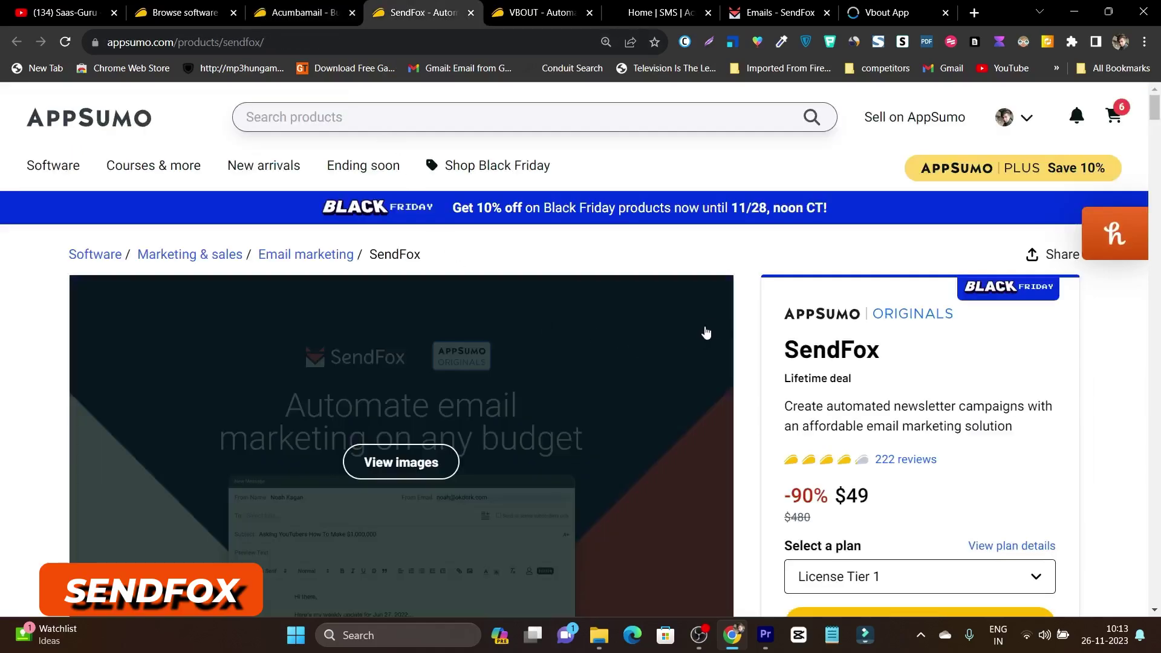
{"action": "scroll", "coordinate": [757, 308], "scroll_direction": "down", "scroll_amount": 3}
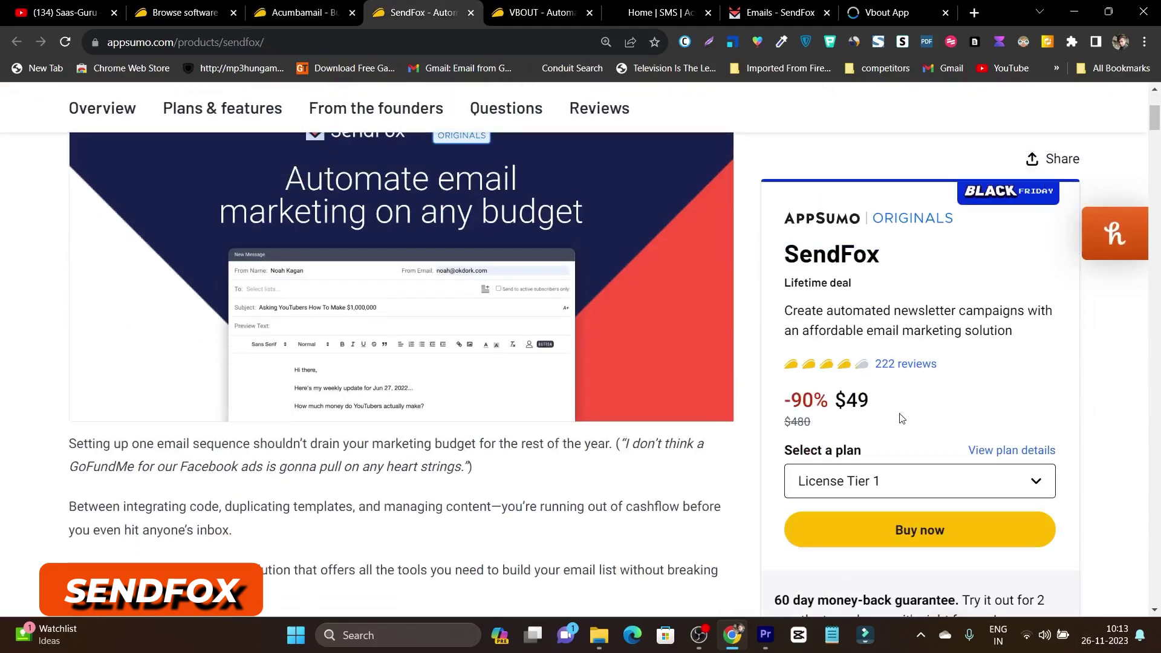
{"action": "left_click_drag", "start_coordinate": [875, 412], "coordinate": [834, 400]}
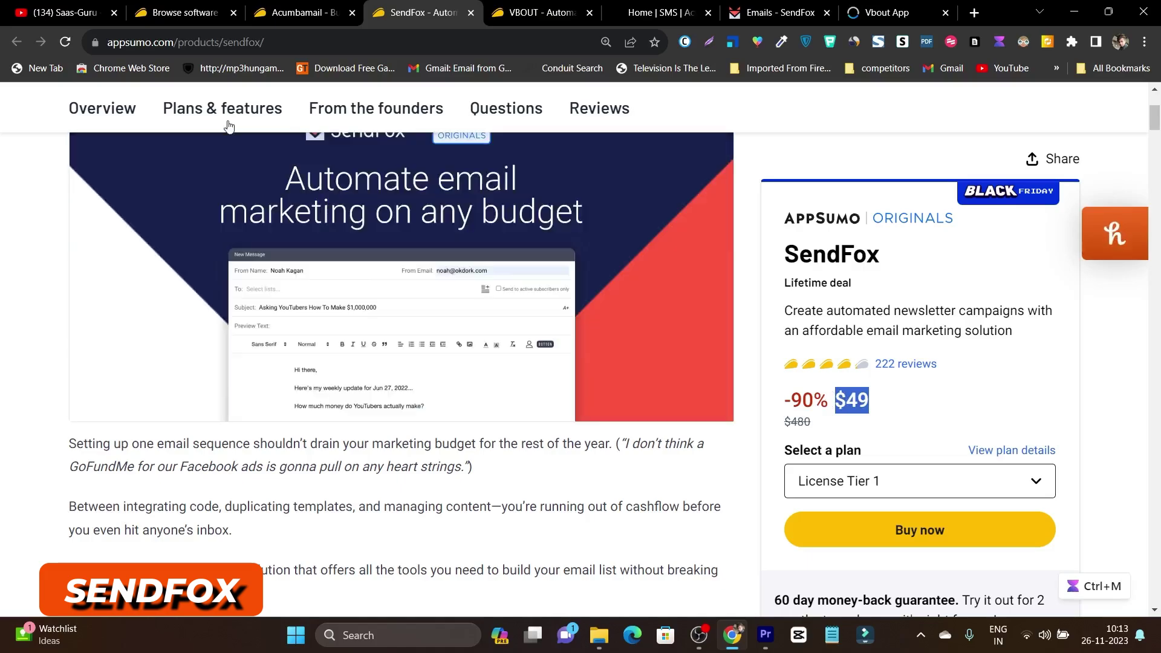
{"action": "left_click", "coordinate": [228, 124]}
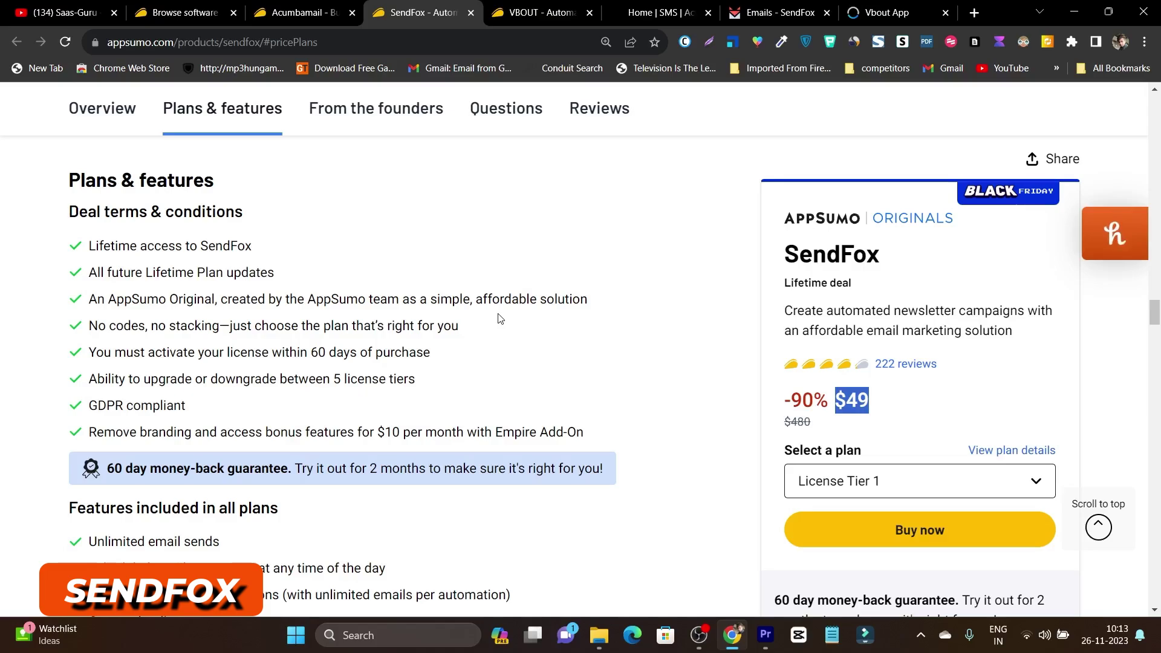
{"action": "scroll", "coordinate": [499, 312], "scroll_direction": "down", "scroll_amount": 2}
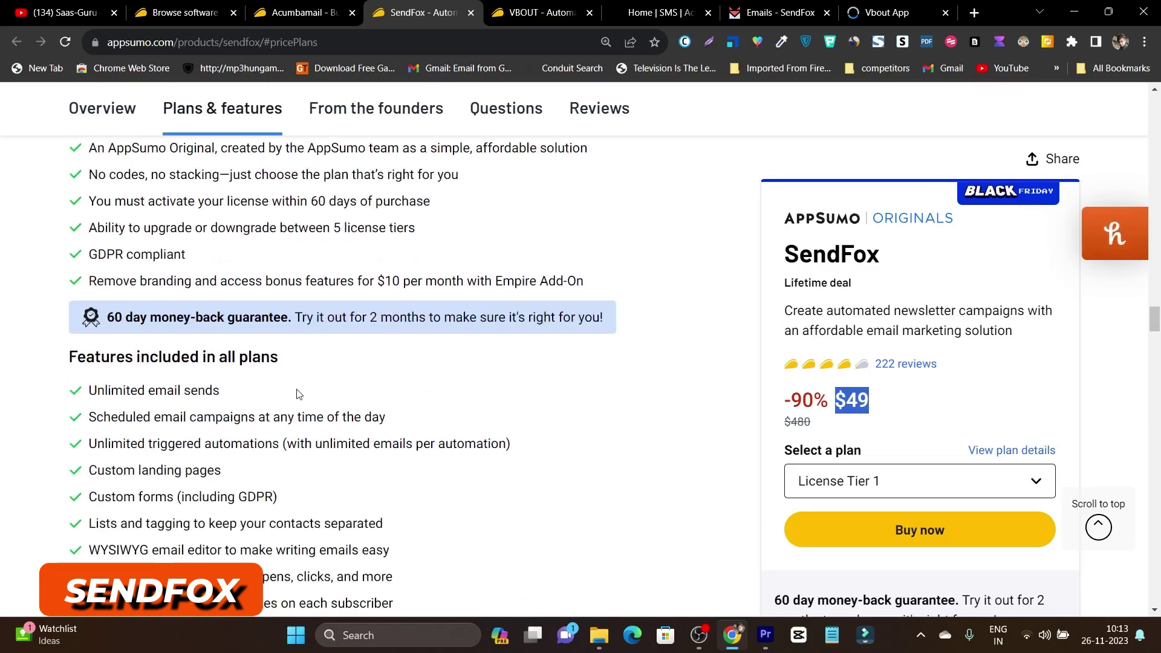
{"action": "scroll", "coordinate": [296, 394], "scroll_direction": "down", "scroll_amount": 2}
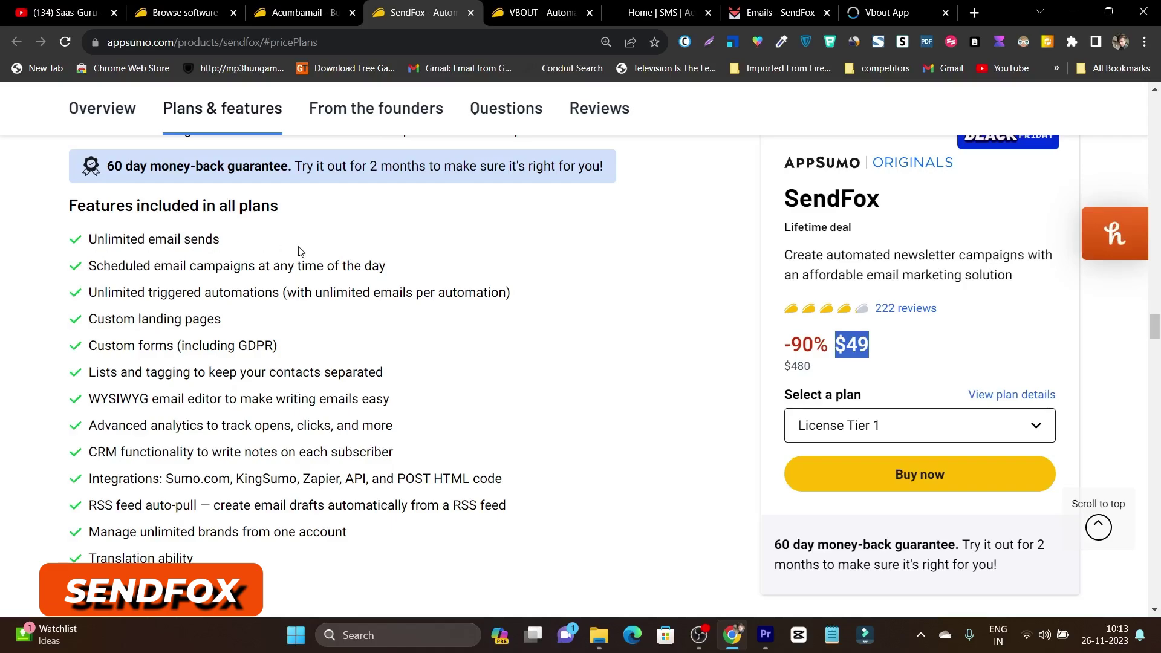
Step: Check Acumbamail's monthly send limits against SendFox's feature list, highlight SendFox's email editor entry and read down to its license tiers
{"action": "key", "text": "ctrl+shift+Tab"}
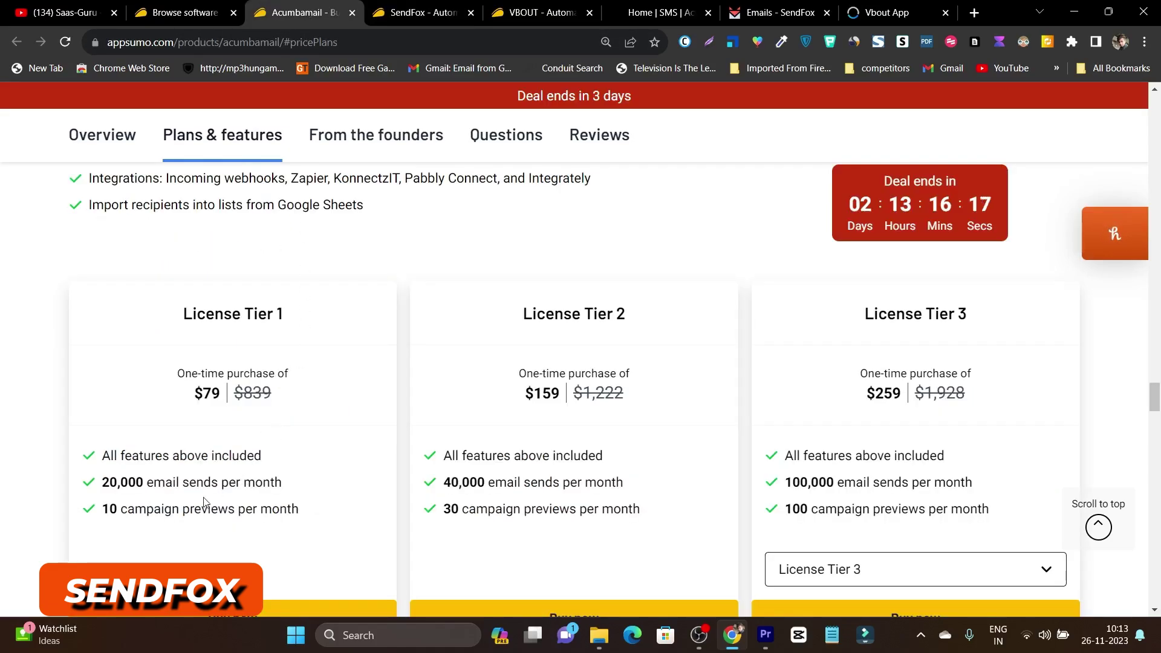
{"action": "left_click", "coordinate": [418, 22]}
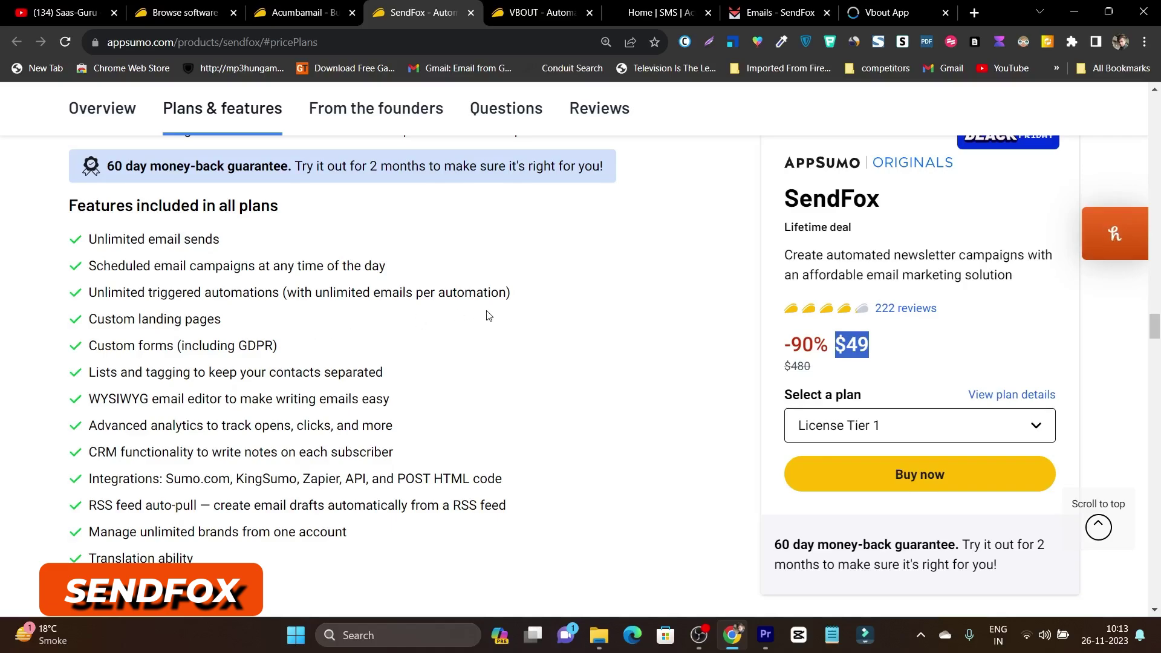
{"action": "scroll", "coordinate": [489, 315], "scroll_direction": "down", "scroll_amount": 1}
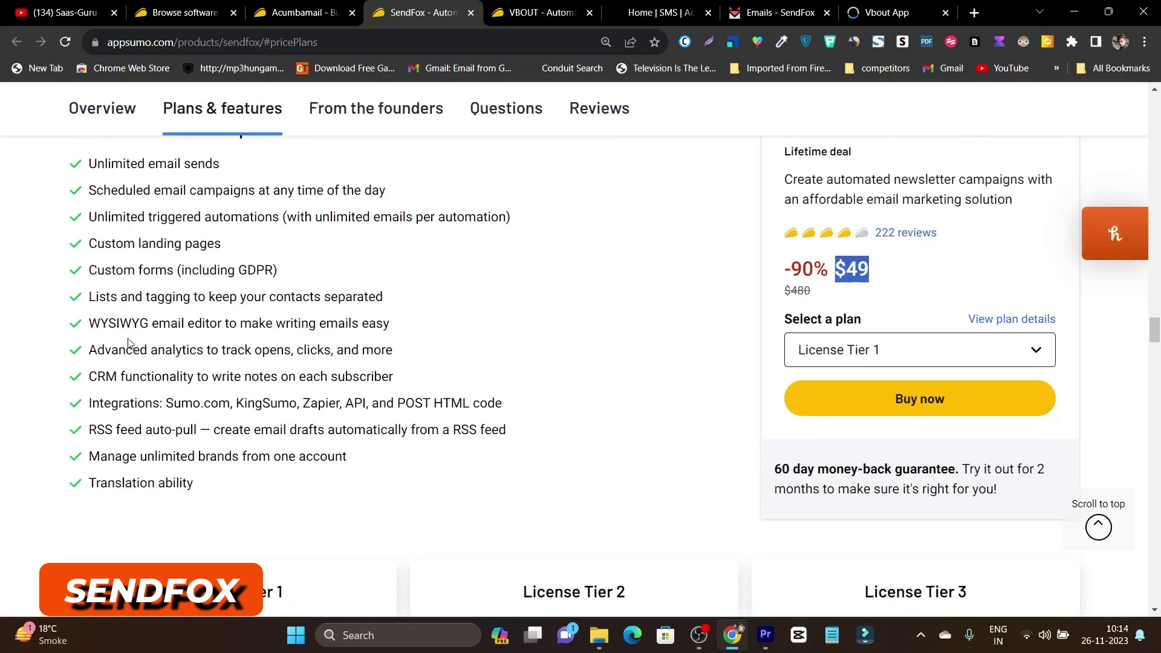
{"action": "left_click_drag", "start_coordinate": [150, 322], "coordinate": [230, 326]}
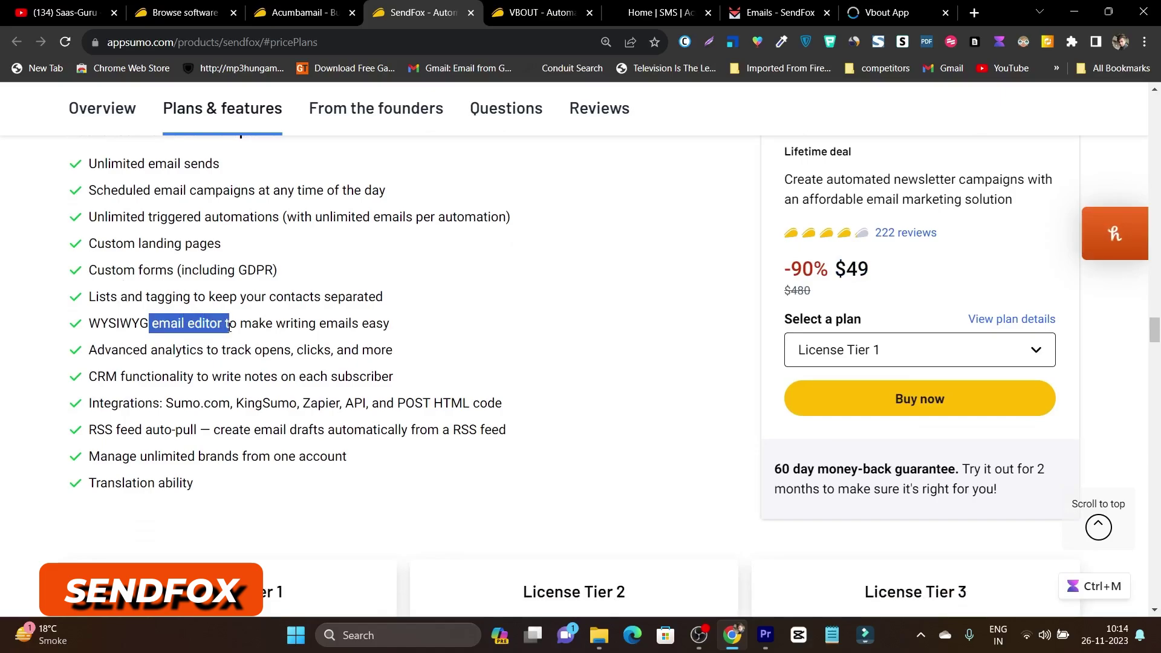
{"action": "scroll", "coordinate": [237, 368], "scroll_direction": "down", "scroll_amount": 1}
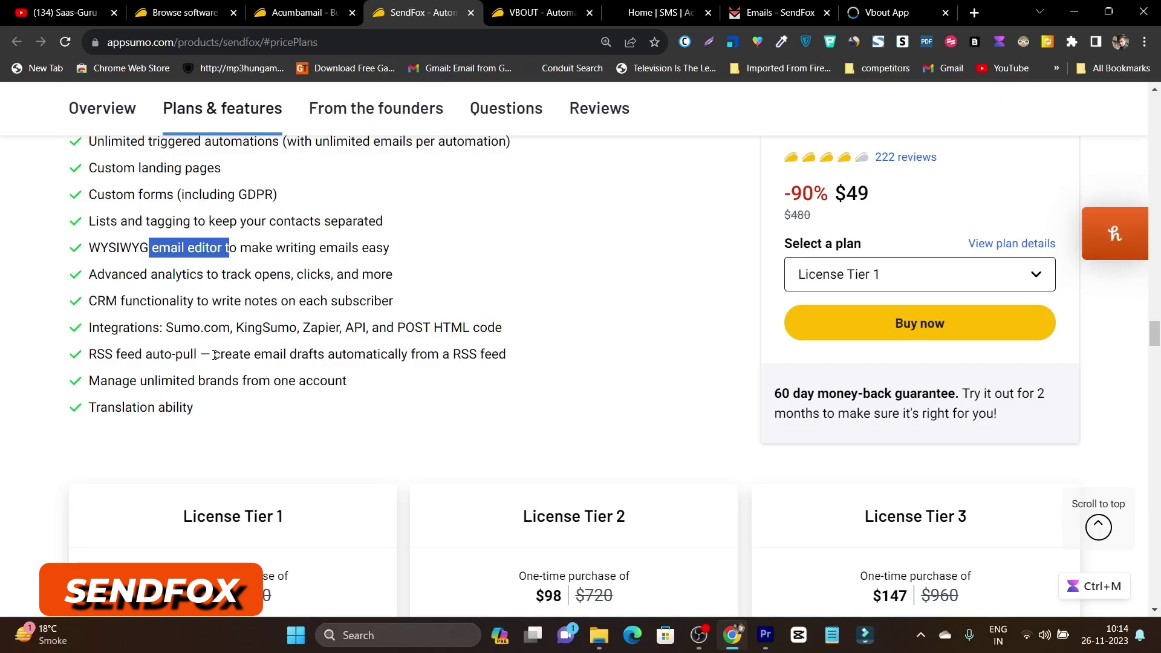
{"action": "scroll", "coordinate": [215, 355], "scroll_direction": "down", "scroll_amount": 1}
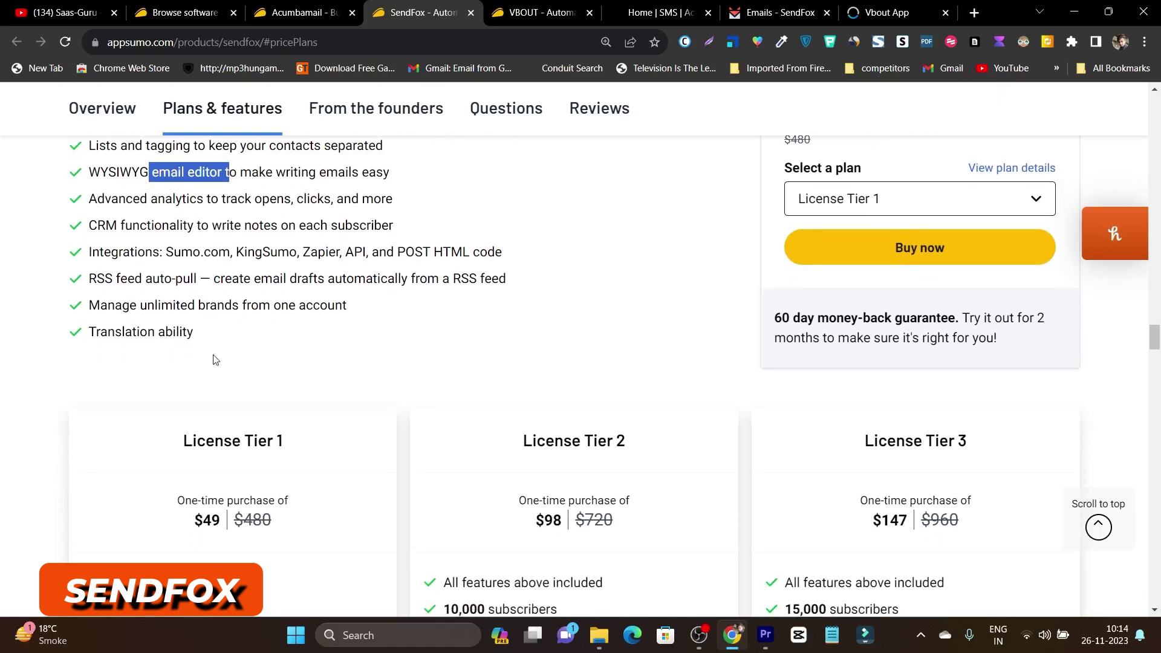
{"action": "scroll", "coordinate": [339, 326], "scroll_direction": "down", "scroll_amount": 2}
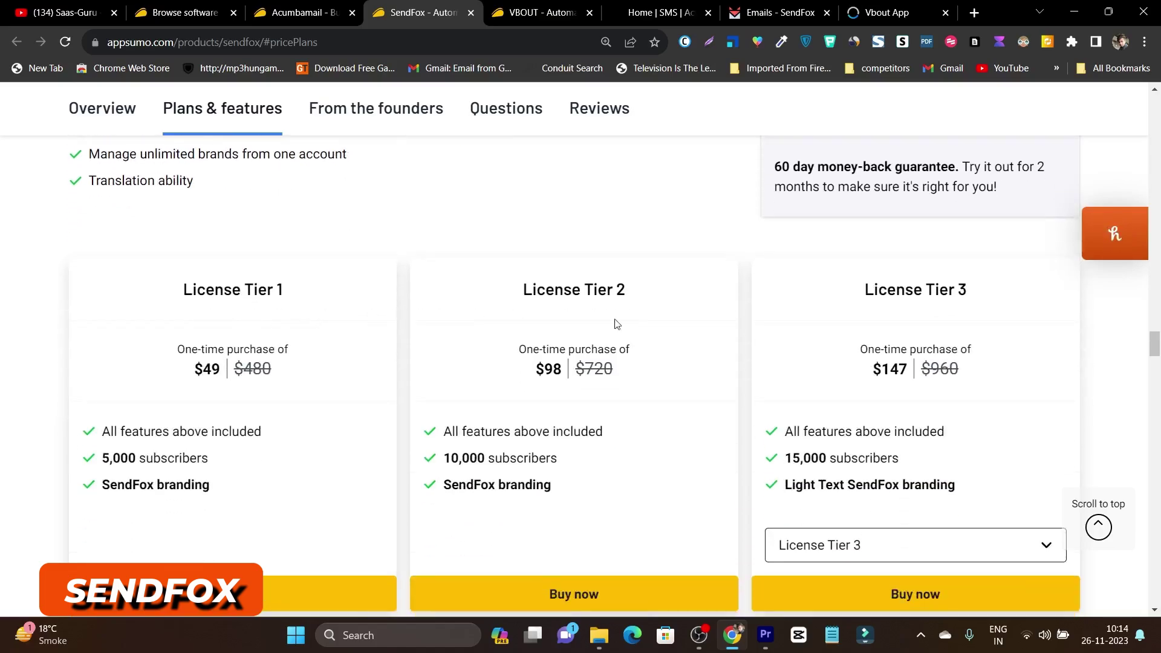
{"action": "scroll", "coordinate": [300, 329], "scroll_direction": "down", "scroll_amount": 1}
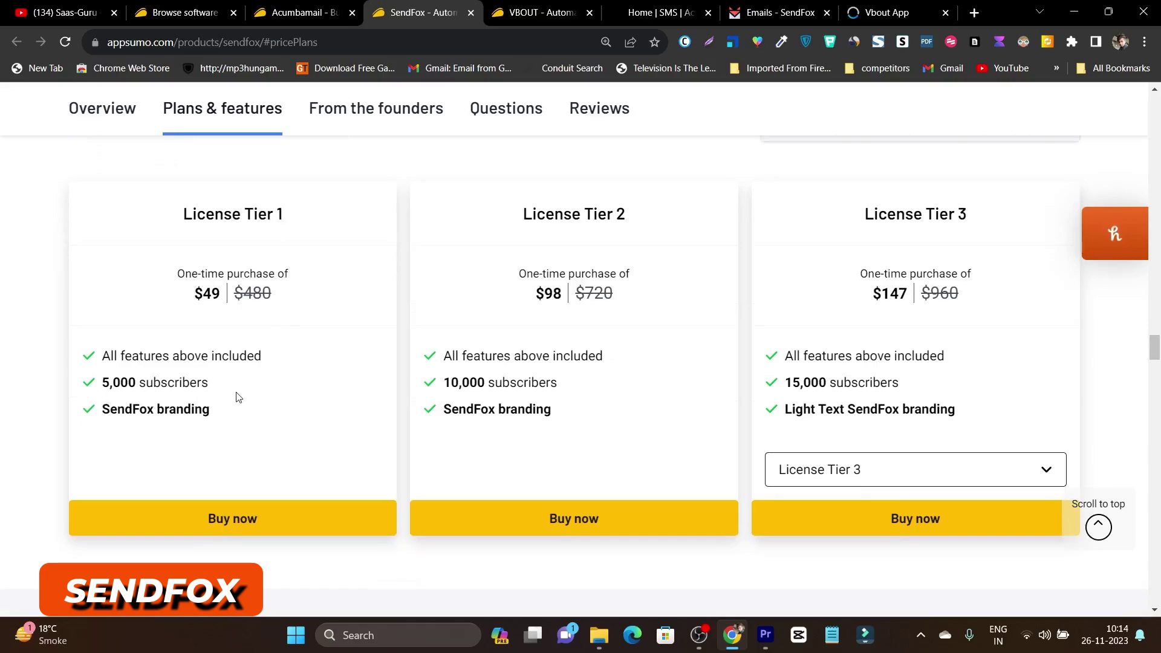
Step: Compare Acumbamail's license tiers with SendFox's tier prices, subscriber limits and branding terms
{"action": "scroll", "coordinate": [237, 396], "scroll_direction": "up", "scroll_amount": 10}
{"action": "left_click_drag", "start_coordinate": [268, 320], "coordinate": [85, 316]}
{"action": "left_click", "coordinate": [297, 12]}
{"action": "scroll", "coordinate": [286, 248], "scroll_direction": "down", "scroll_amount": 3}
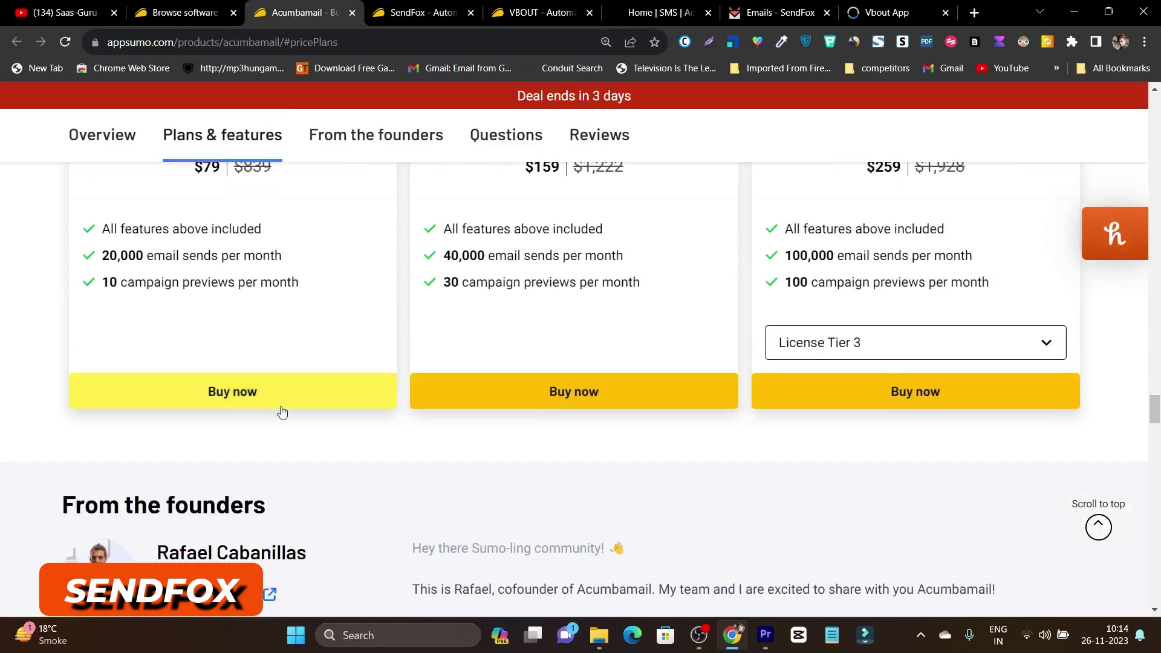
{"action": "left_click", "coordinate": [423, 12]}
{"action": "scroll", "coordinate": [353, 386], "scroll_direction": "down", "scroll_amount": 8}
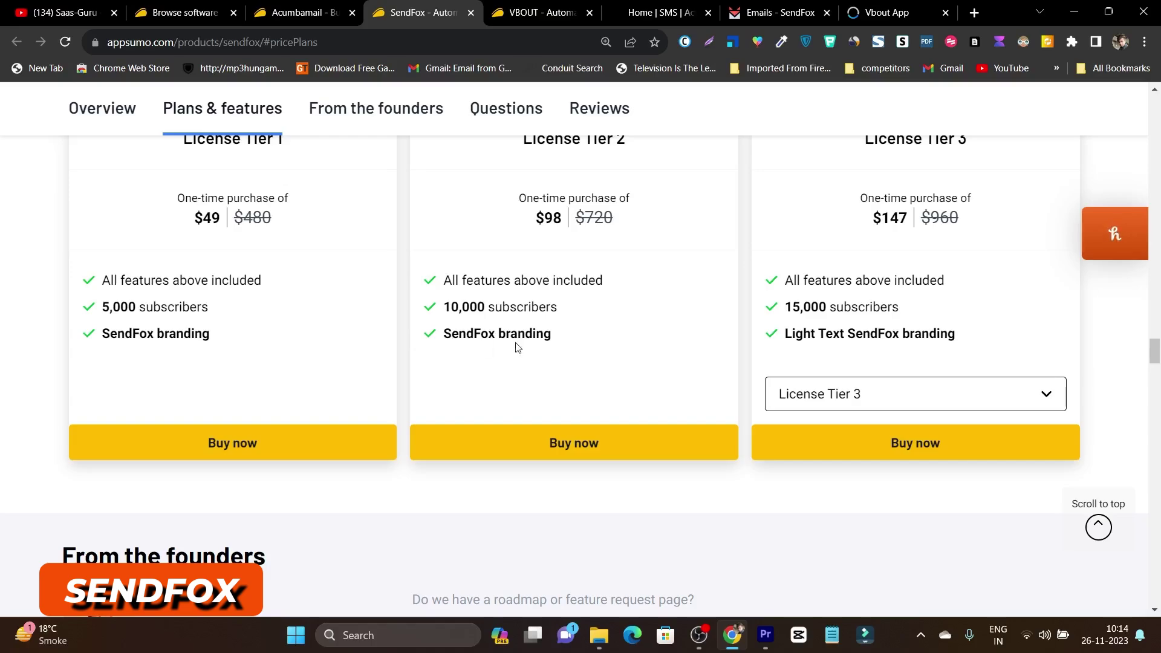
{"action": "scroll", "coordinate": [593, 341], "scroll_direction": "up", "scroll_amount": 4}
{"action": "scroll", "coordinate": [606, 387], "scroll_direction": "down", "scroll_amount": 1}
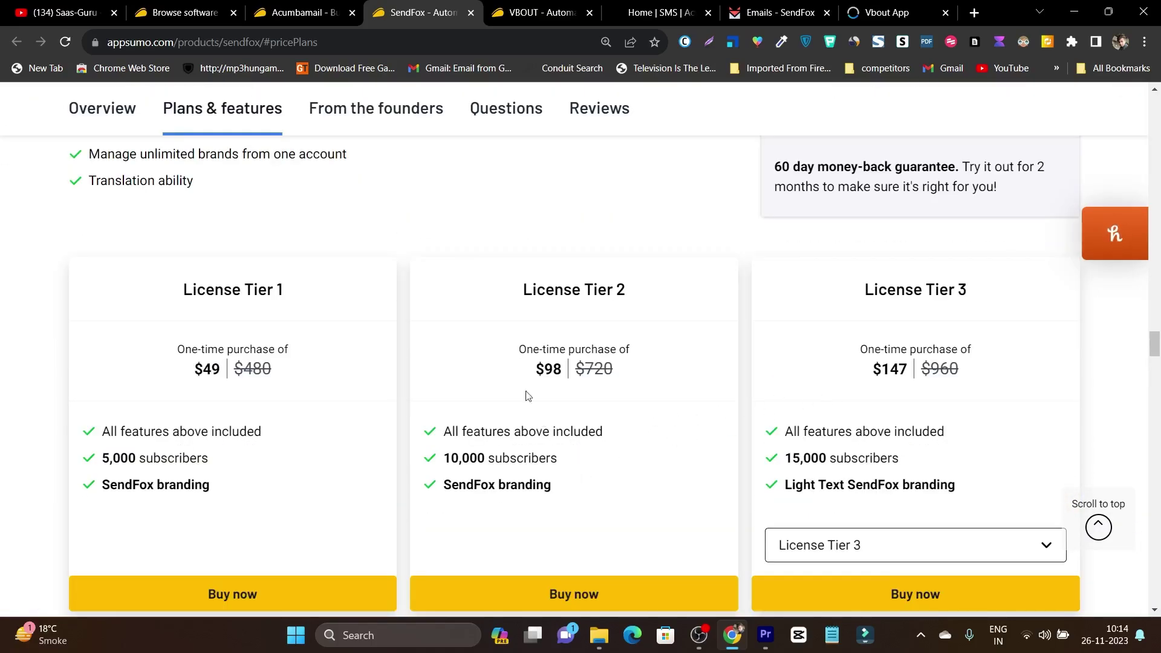
Step: Switch to the VBOUT product page and look over its description and lifetime deal pricing
{"action": "left_click", "coordinate": [517, 10]}
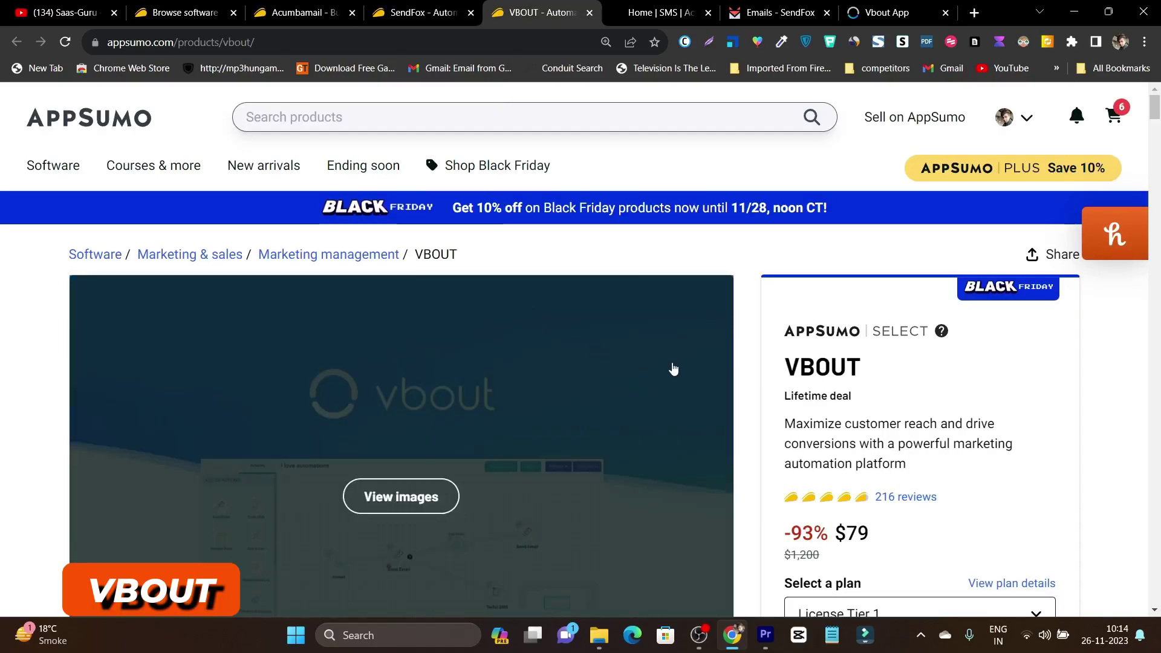
{"action": "scroll", "coordinate": [760, 335], "scroll_direction": "down", "scroll_amount": 2}
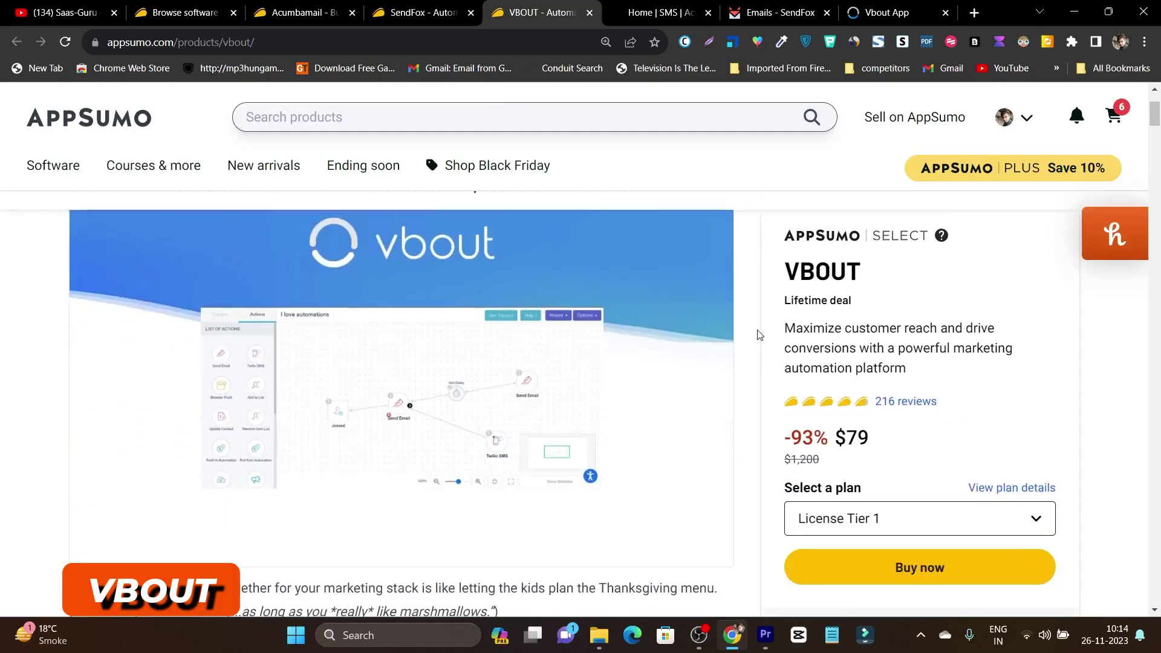
{"action": "scroll", "coordinate": [295, 303], "scroll_direction": "up", "scroll_amount": 2}
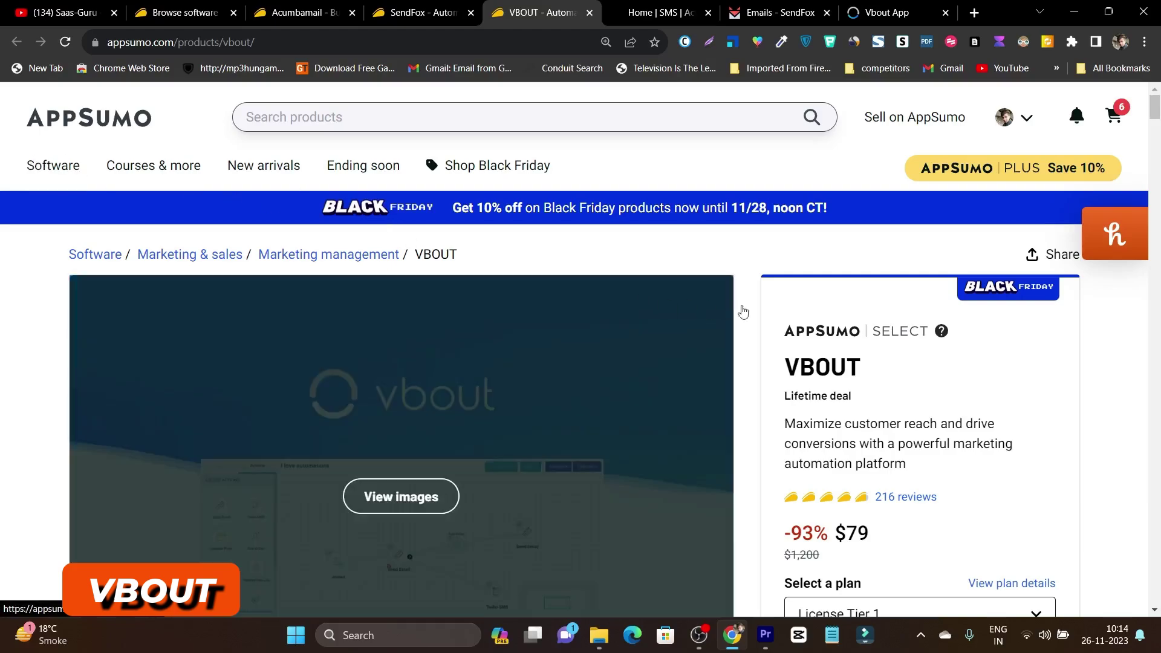
{"action": "scroll", "coordinate": [814, 330], "scroll_direction": "down", "scroll_amount": 2}
{"action": "scroll", "coordinate": [189, 230], "scroll_direction": "down", "scroll_amount": 2}
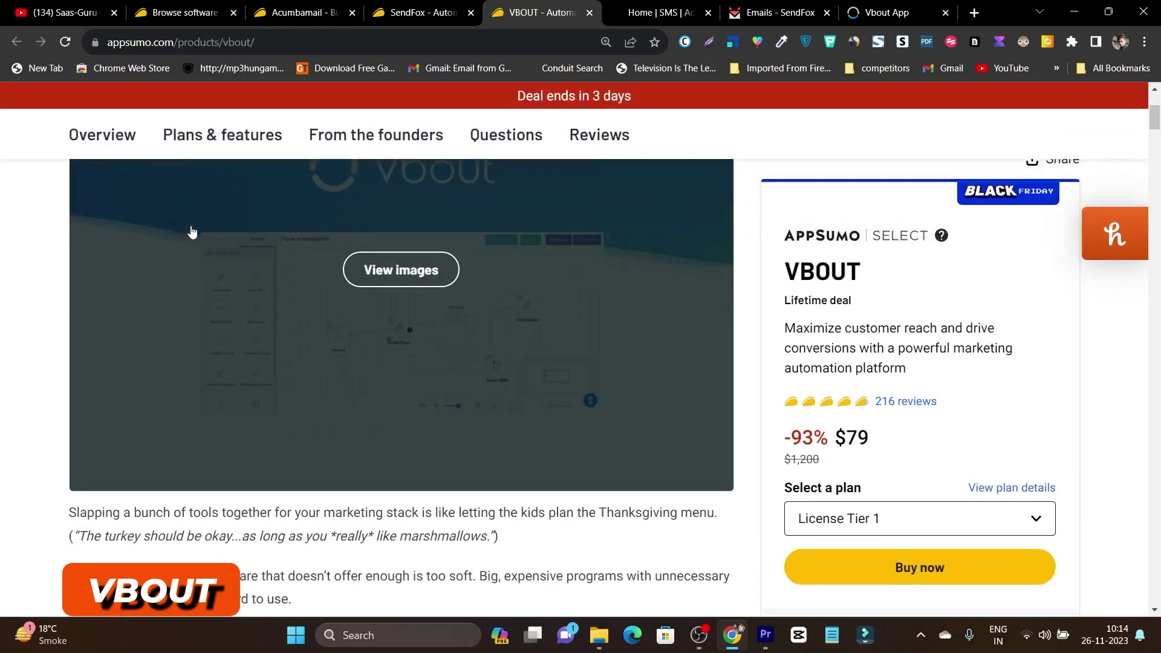
Step: Go to VBOUT's plans and features section and read its deal terms, optional add-ons and money-back guarantee
{"action": "left_click", "coordinate": [208, 136]}
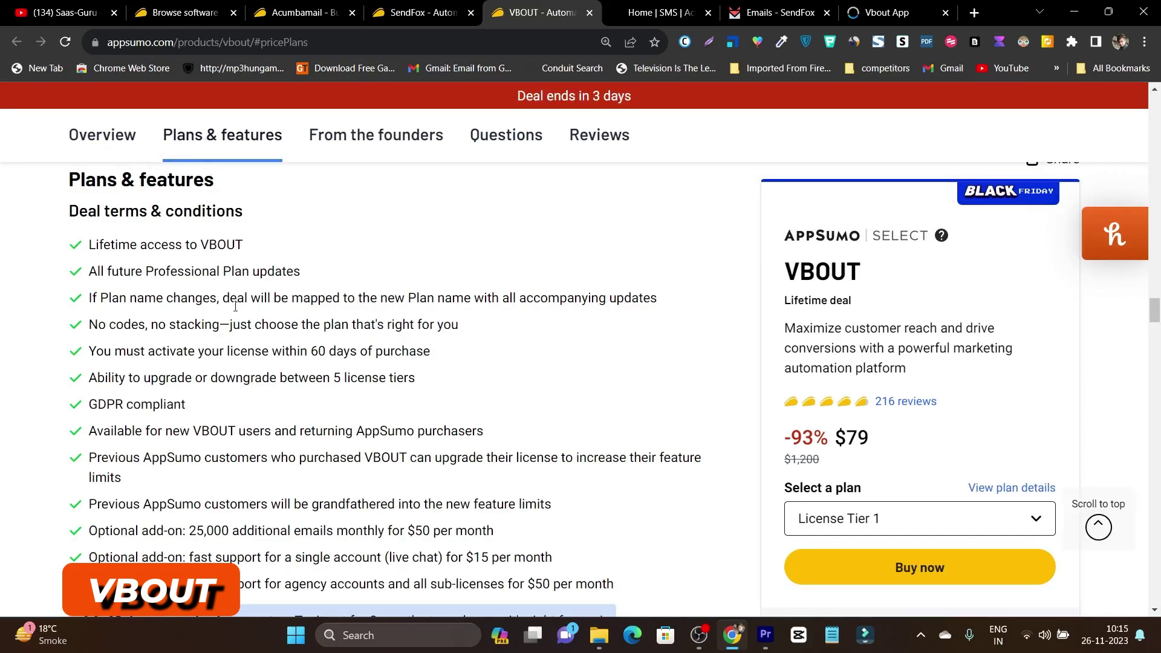
{"action": "scroll", "coordinate": [223, 321], "scroll_direction": "down", "scroll_amount": 3}
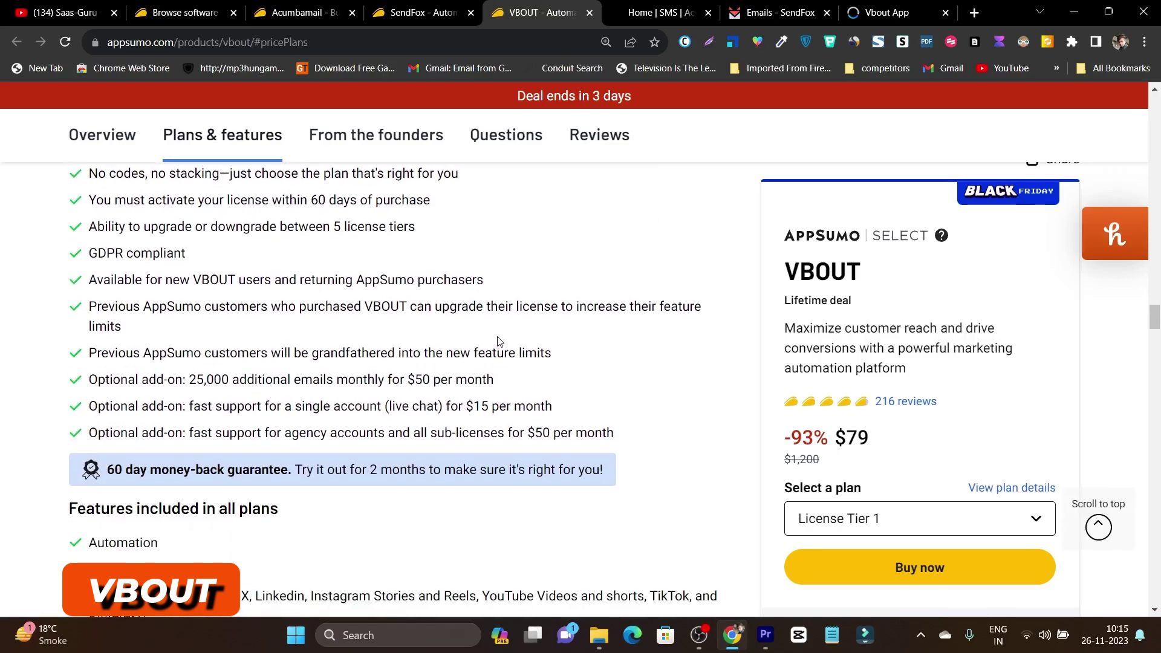
{"action": "scroll", "coordinate": [499, 342], "scroll_direction": "down", "scroll_amount": 1}
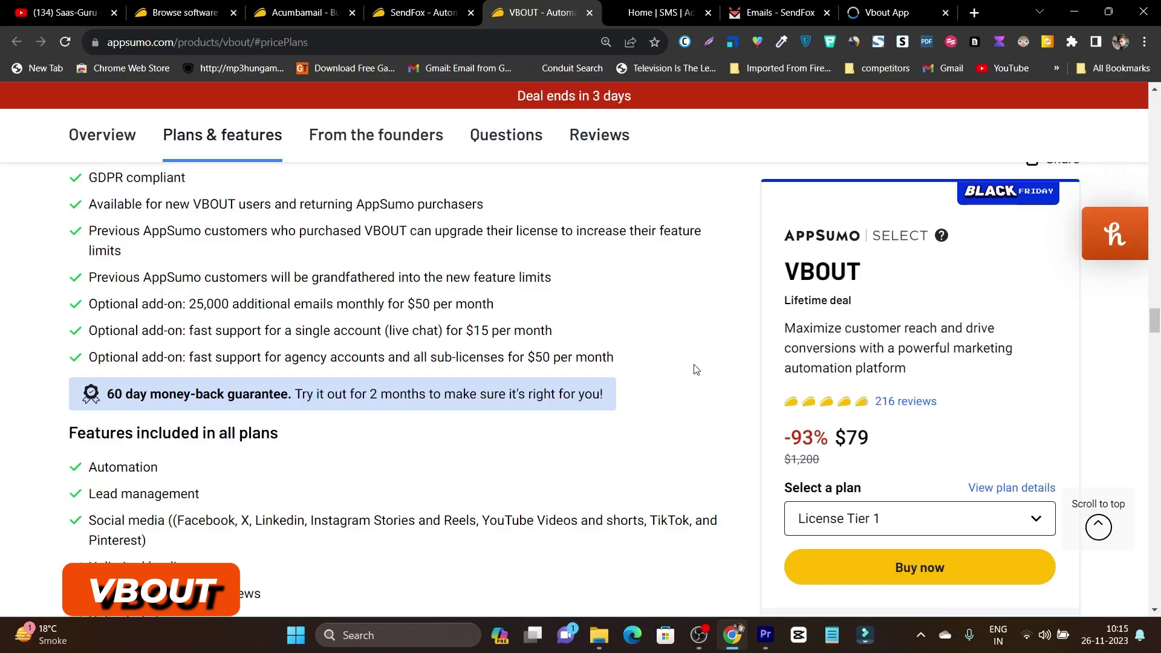
{"action": "scroll", "coordinate": [695, 368], "scroll_direction": "down", "scroll_amount": 1}
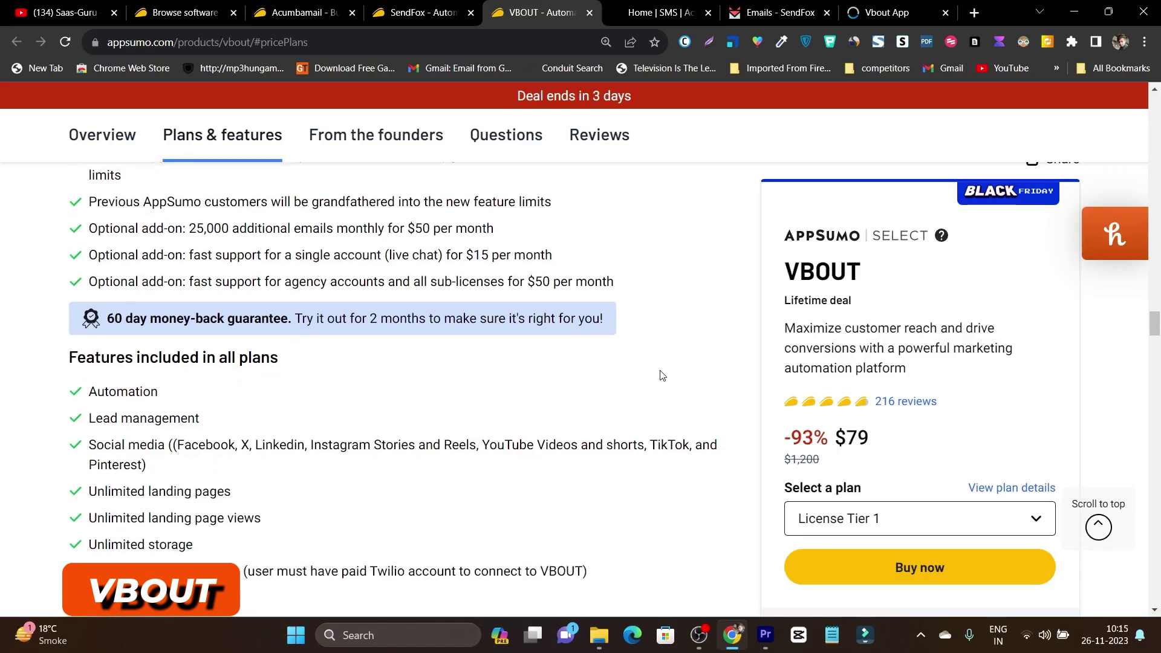
{"action": "scroll", "coordinate": [662, 376], "scroll_direction": "down", "scroll_amount": 1}
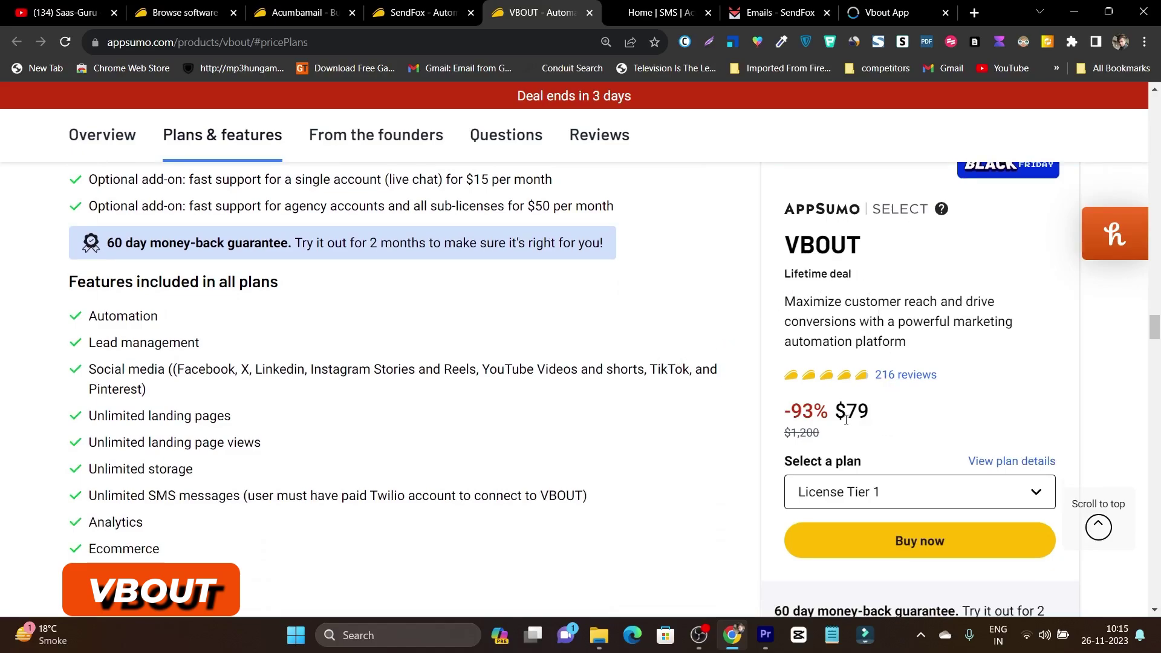
Step: Read the features included in all VBOUT plans, from automation and social media to the form builder and ChatGPT plugin
{"action": "scroll", "coordinate": [81, 267], "scroll_direction": "down", "scroll_amount": 1}
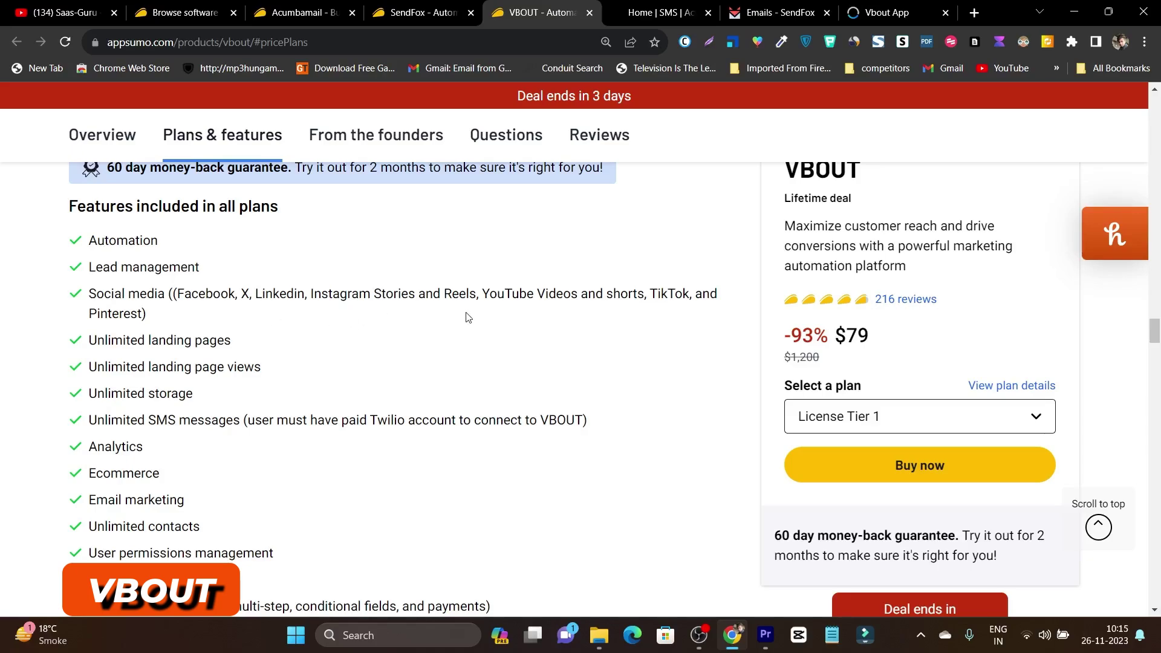
{"action": "scroll", "coordinate": [584, 316], "scroll_direction": "down", "scroll_amount": 2}
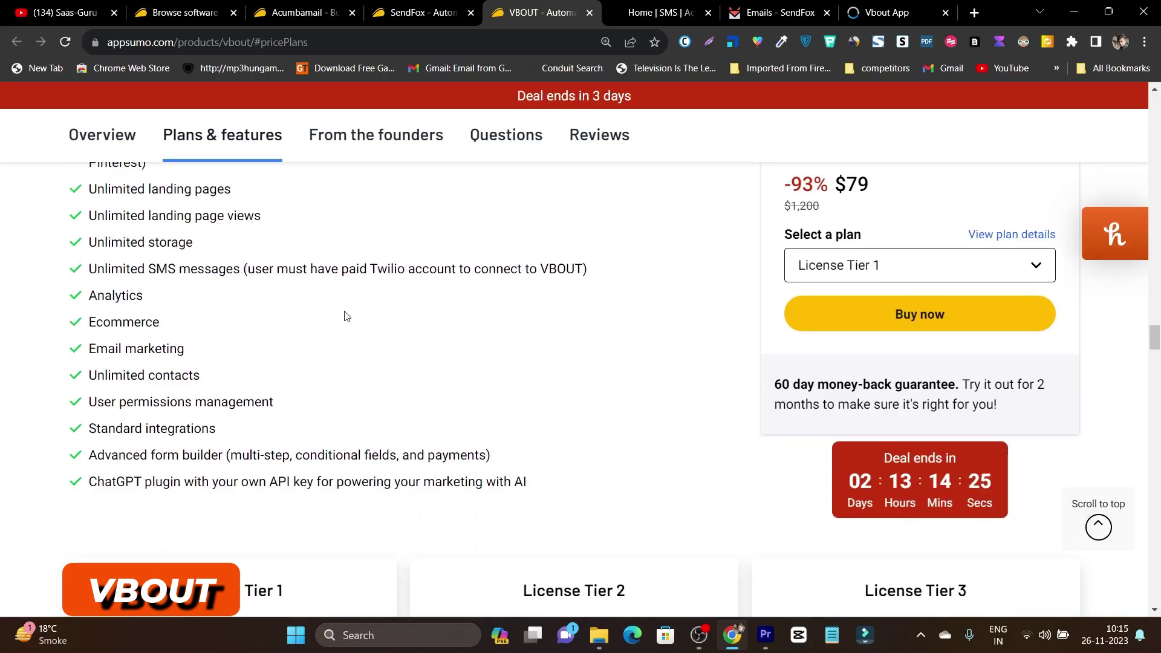
{"action": "scroll", "coordinate": [290, 310], "scroll_direction": "down", "scroll_amount": 1}
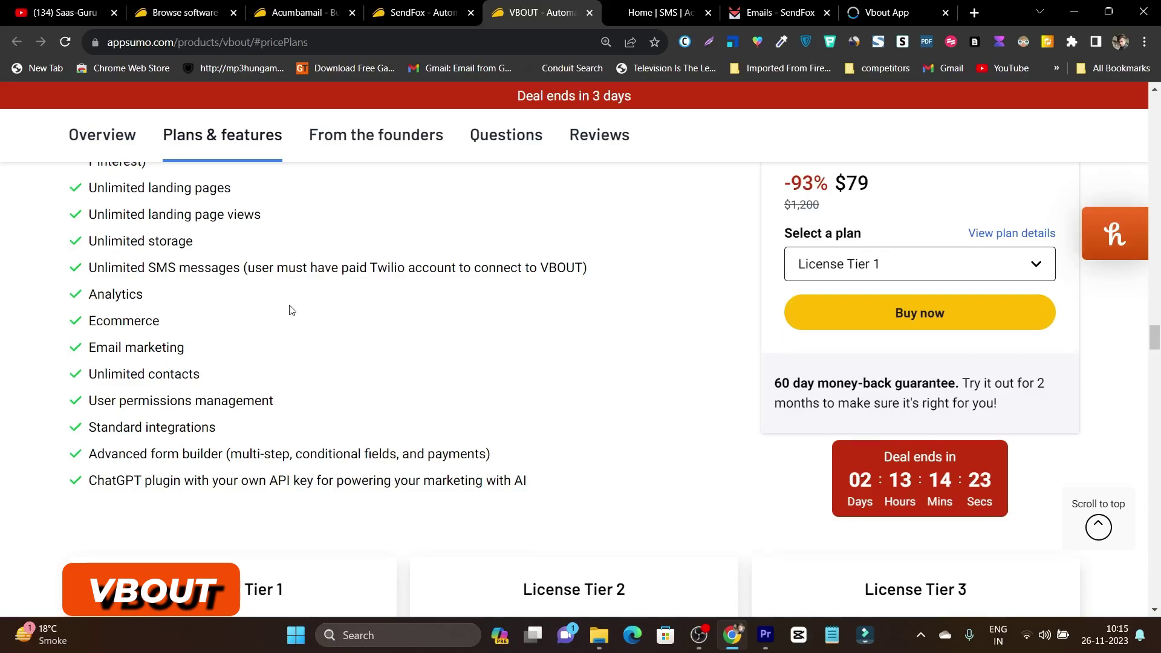
{"action": "scroll", "coordinate": [290, 310], "scroll_direction": "down", "scroll_amount": 1}
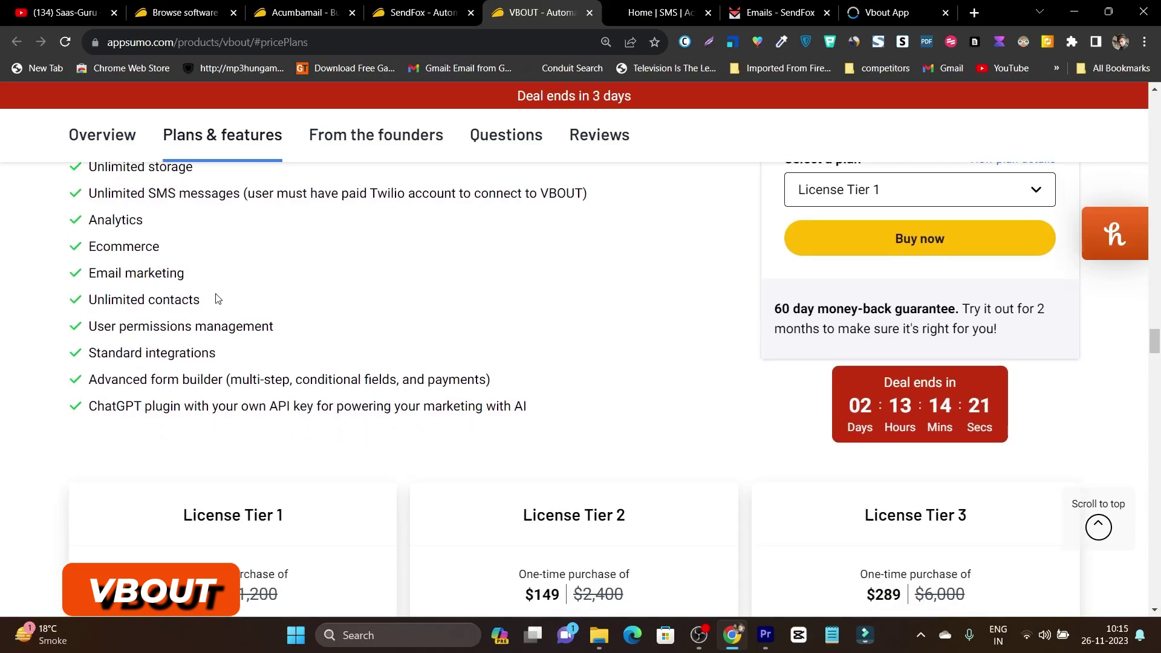
Step: Examine VBOUT's license tiers and highlight the monthly email allowance of License Tier 1
{"action": "scroll", "coordinate": [238, 319], "scroll_direction": "down", "scroll_amount": 4}
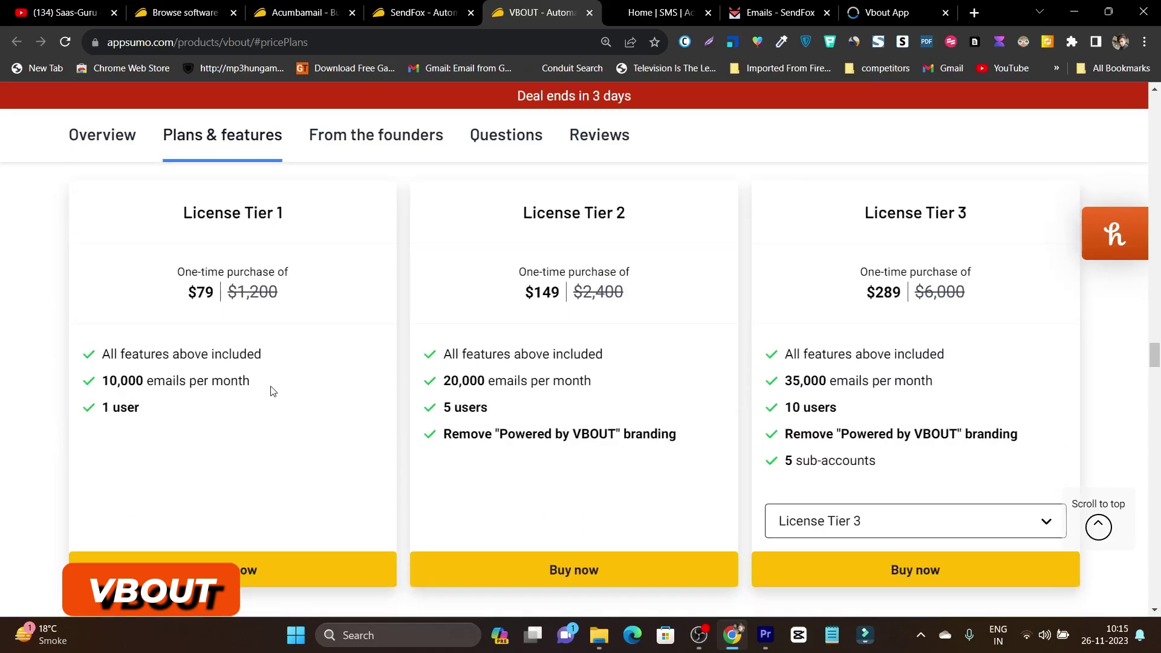
{"action": "left_click_drag", "start_coordinate": [250, 382], "coordinate": [173, 382]}
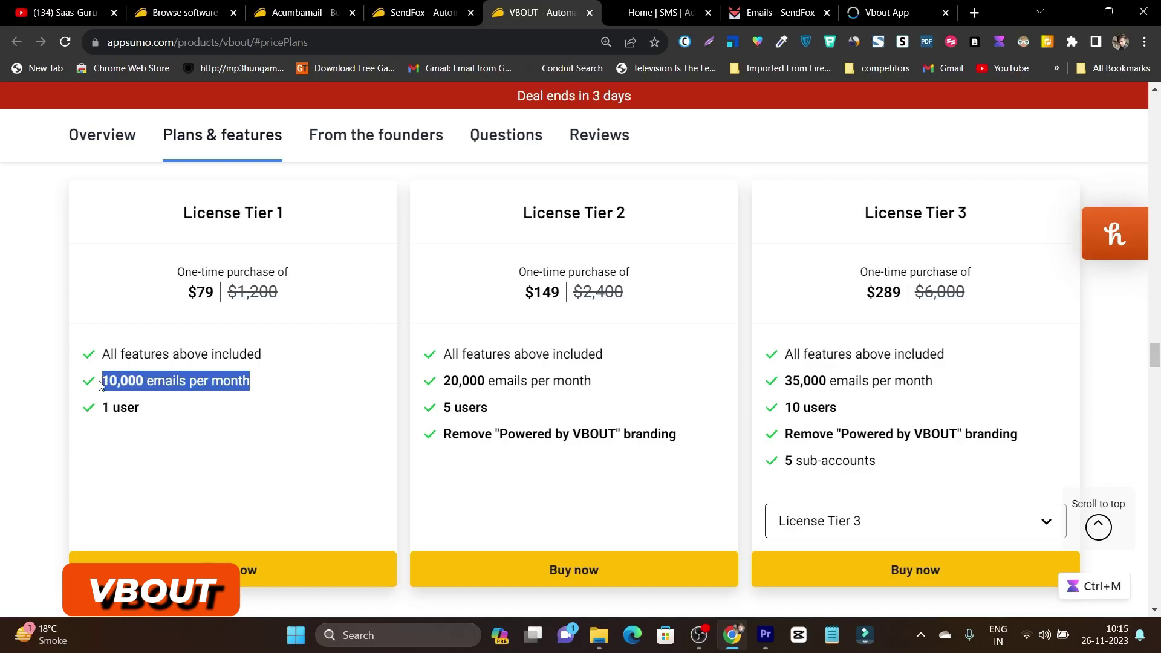
{"action": "left_click", "coordinate": [174, 397]}
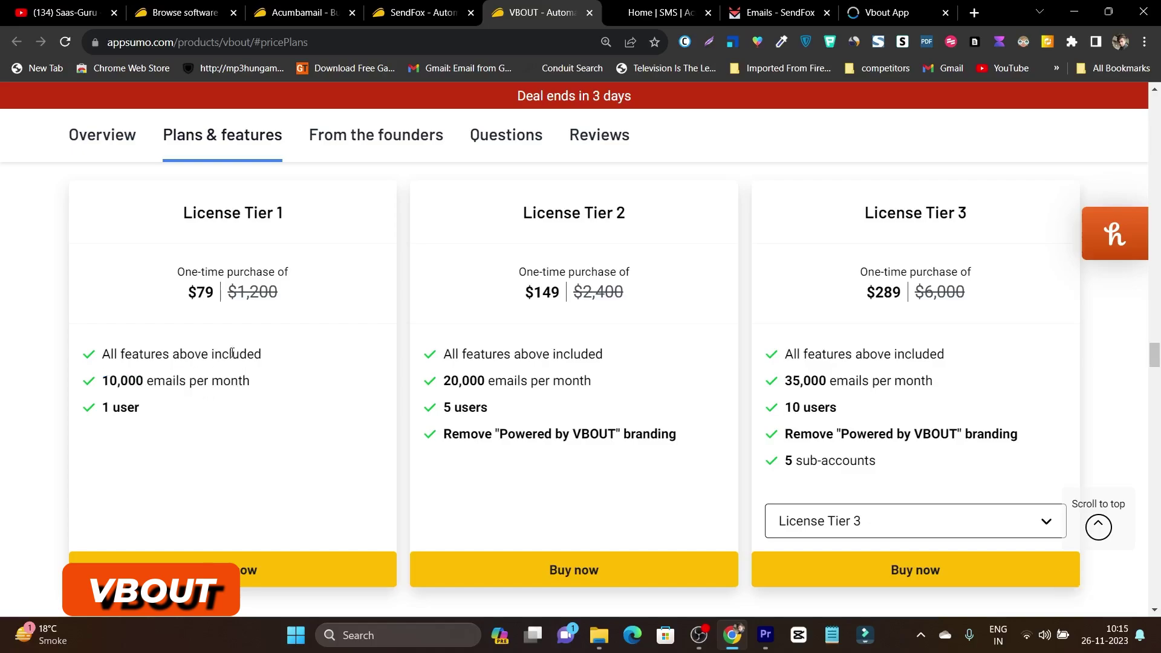
Step: Recheck VBOUT's included features against the prices, email limits, users and branding terms of License Tiers 1 to 3
{"action": "scroll", "coordinate": [357, 444], "scroll_direction": "up", "scroll_amount": 6}
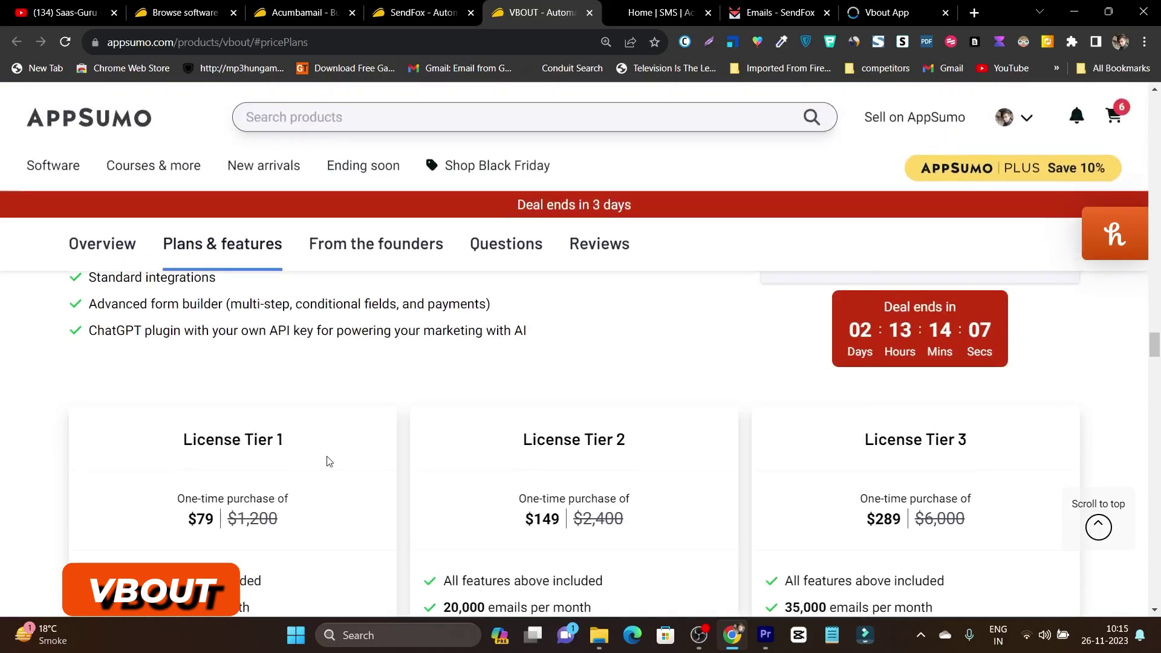
{"action": "scroll", "coordinate": [275, 460], "scroll_direction": "up", "scroll_amount": 4}
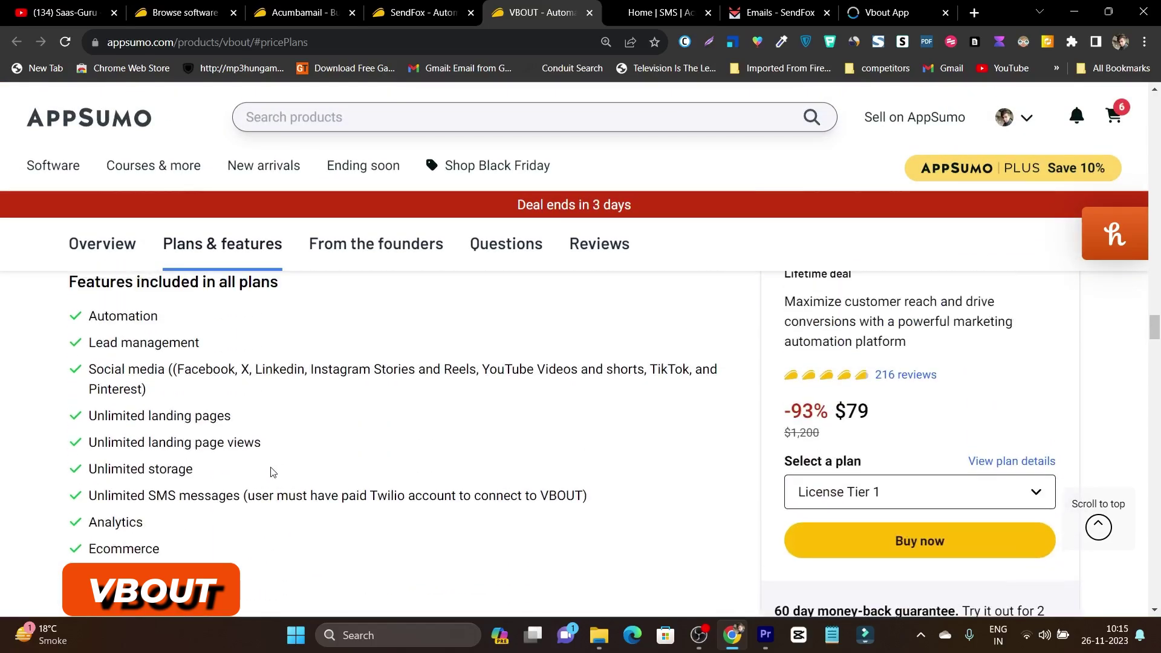
{"action": "scroll", "coordinate": [332, 400], "scroll_direction": "down", "scroll_amount": 4}
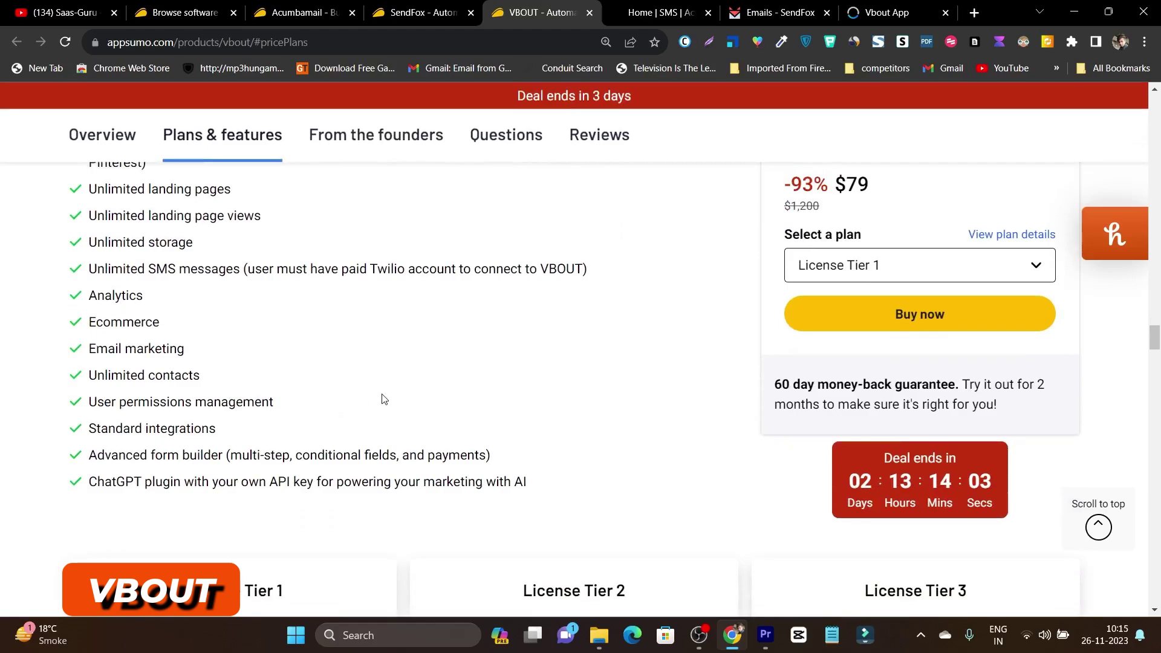
{"action": "scroll", "coordinate": [384, 398], "scroll_direction": "down", "scroll_amount": 3}
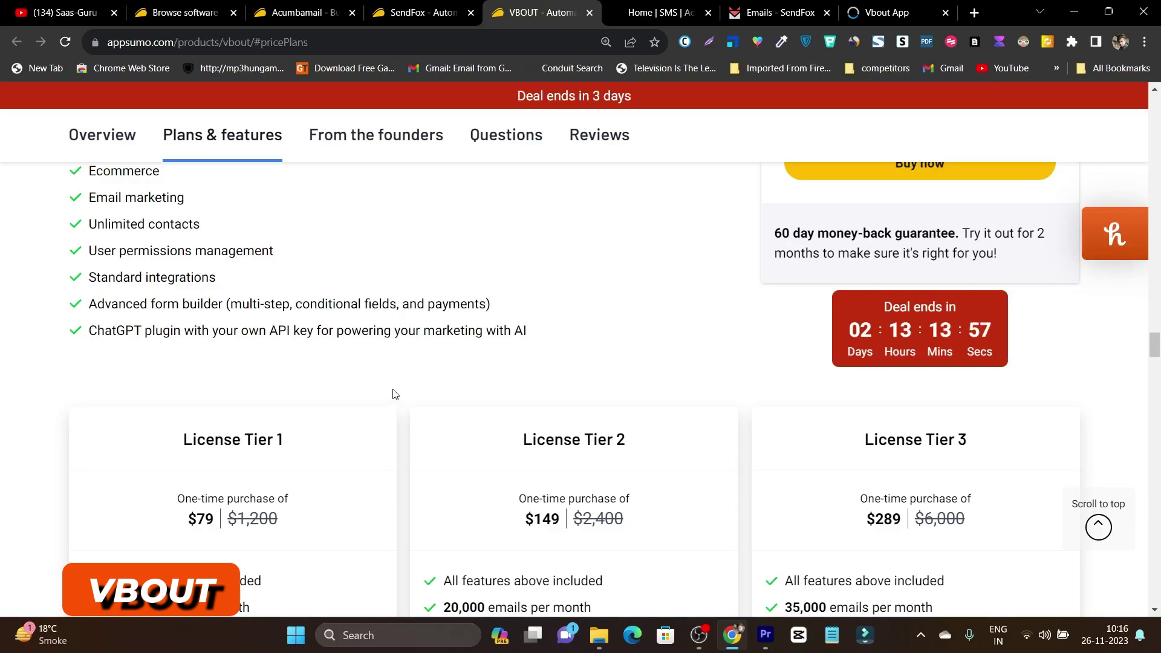
{"action": "scroll", "coordinate": [798, 311], "scroll_direction": "up", "scroll_amount": 3}
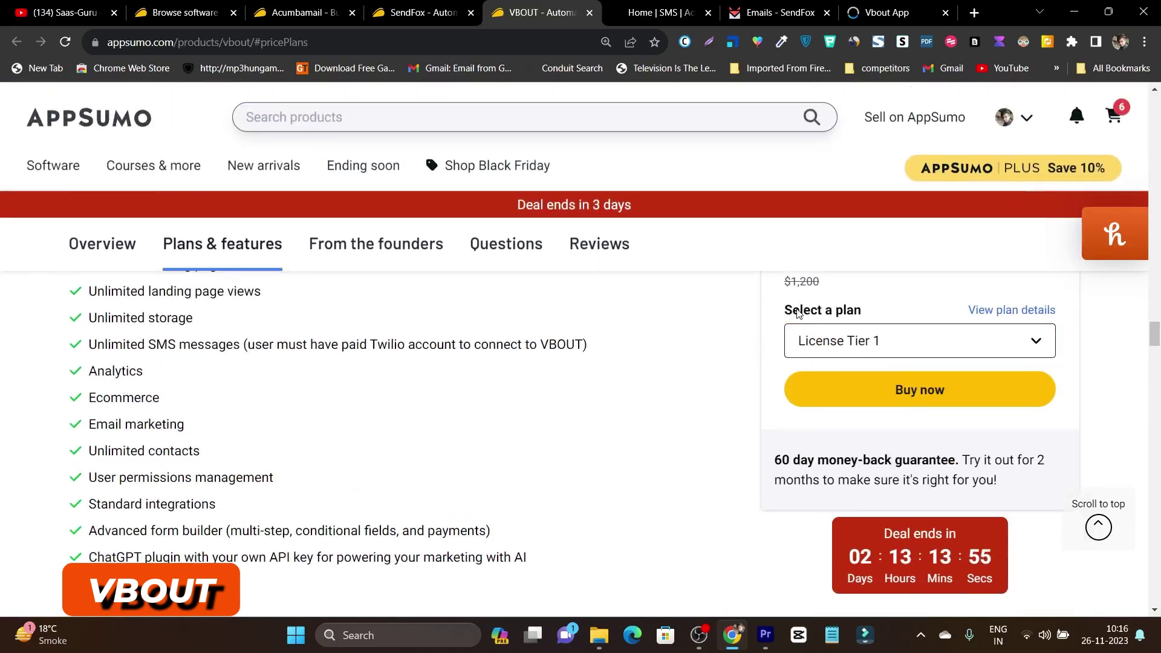
{"action": "scroll", "coordinate": [798, 312], "scroll_direction": "down", "scroll_amount": 4}
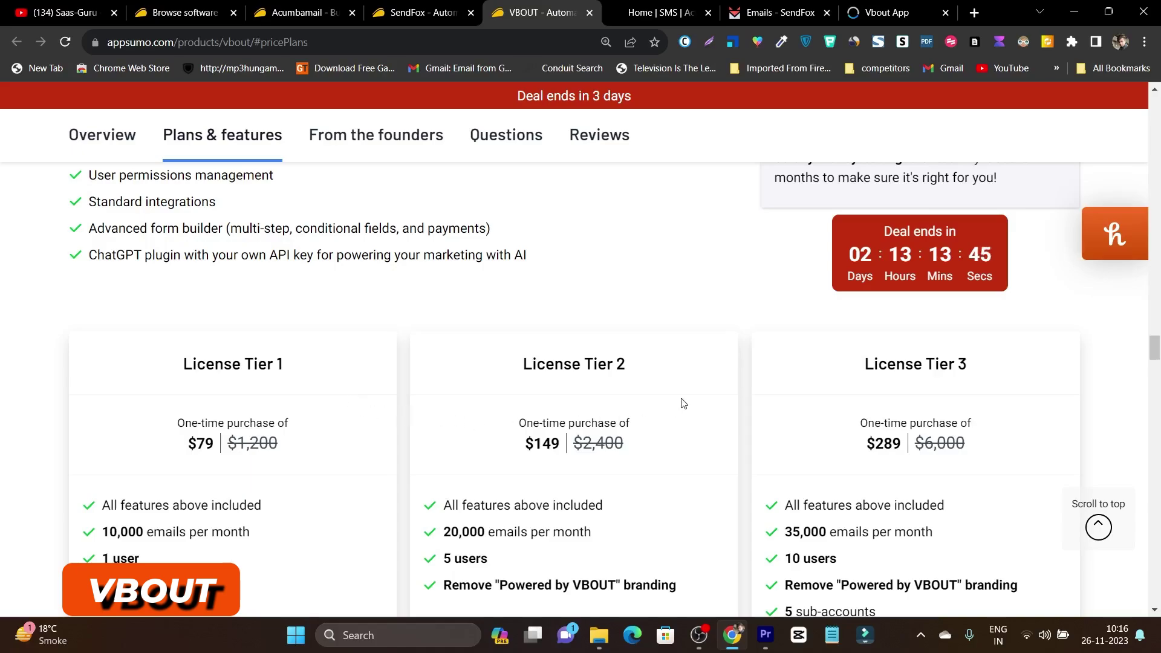
{"action": "scroll", "coordinate": [936, 405], "scroll_direction": "down", "scroll_amount": 3}
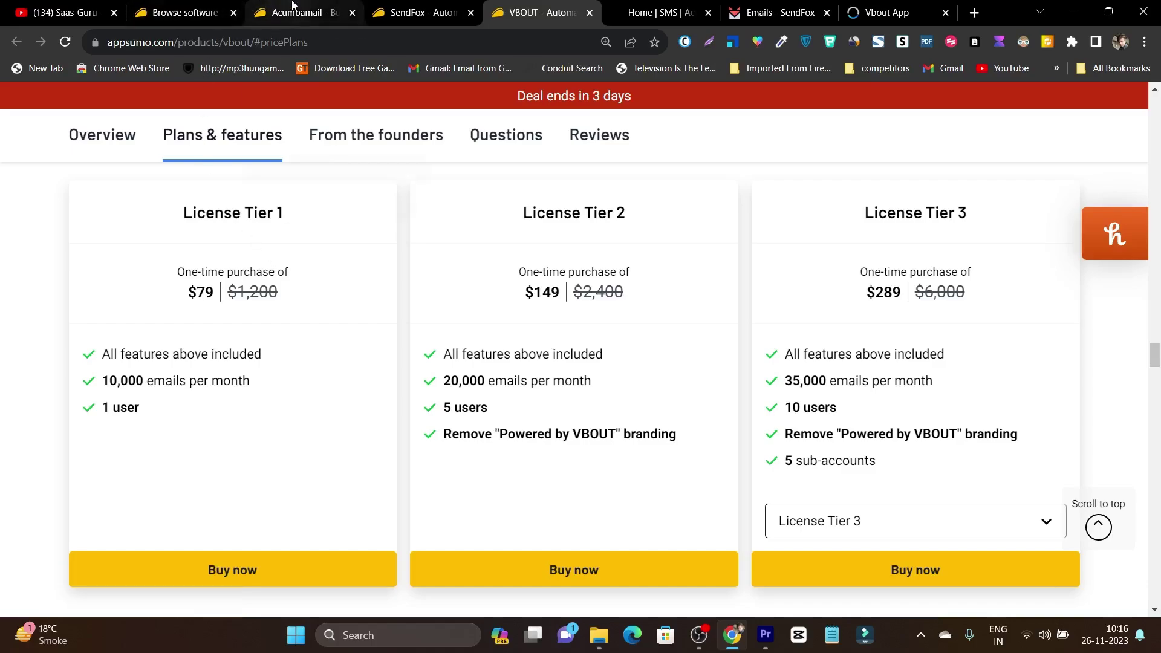
Step: Switch to the Acumbamail app, open its email home page and look over the recent campaigns and current pricing plan
{"action": "left_click", "coordinate": [635, 8]}
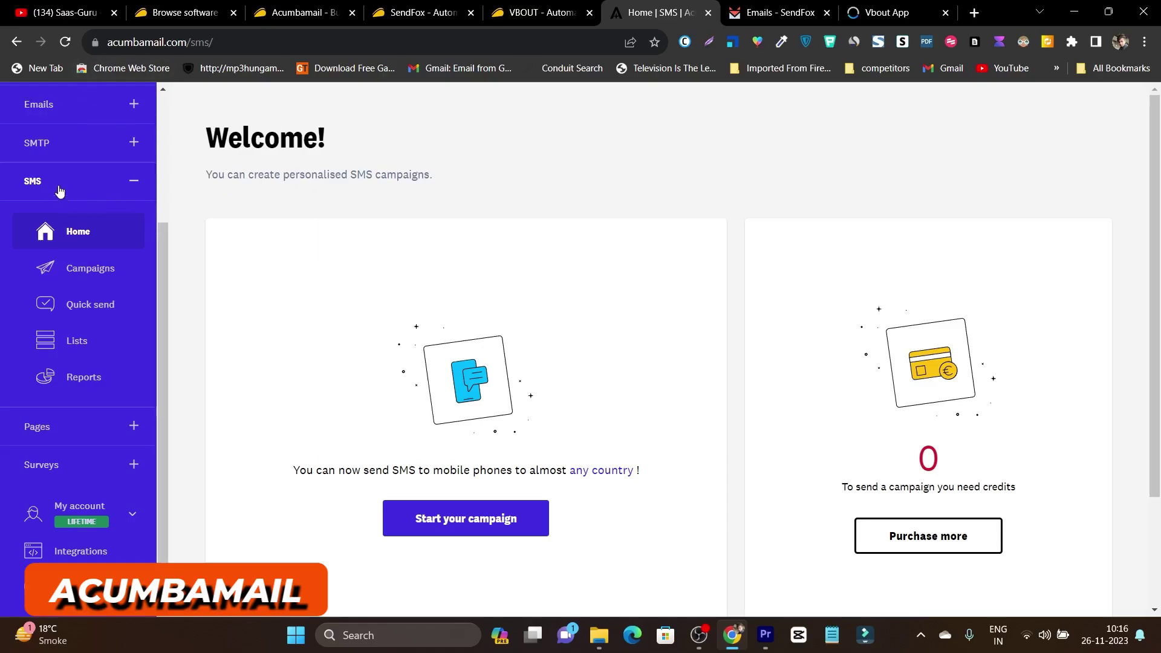
{"action": "scroll", "coordinate": [100, 156], "scroll_direction": "up", "scroll_amount": 3}
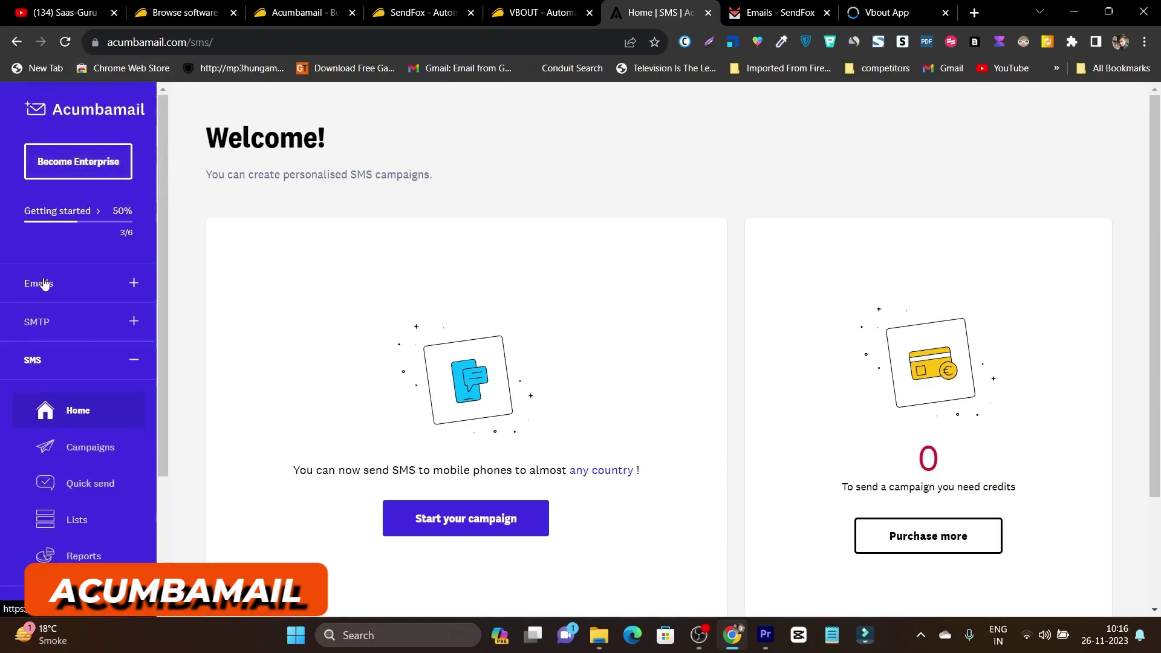
{"action": "left_click", "coordinate": [98, 113]}
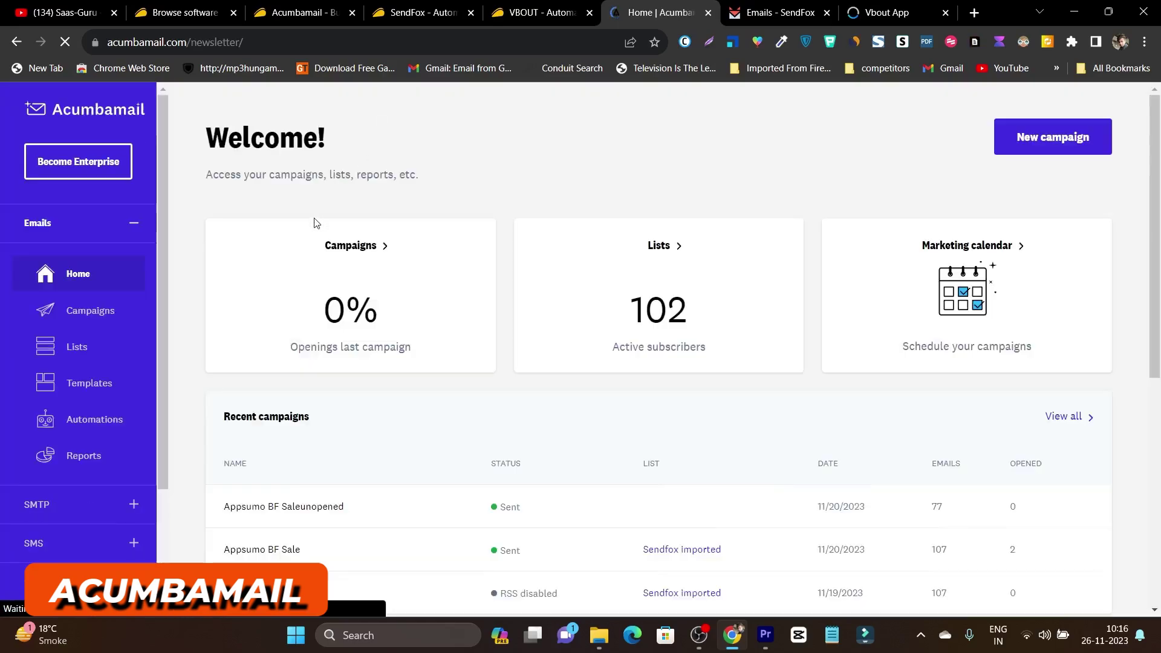
{"action": "scroll", "coordinate": [488, 225], "scroll_direction": "down", "scroll_amount": 4}
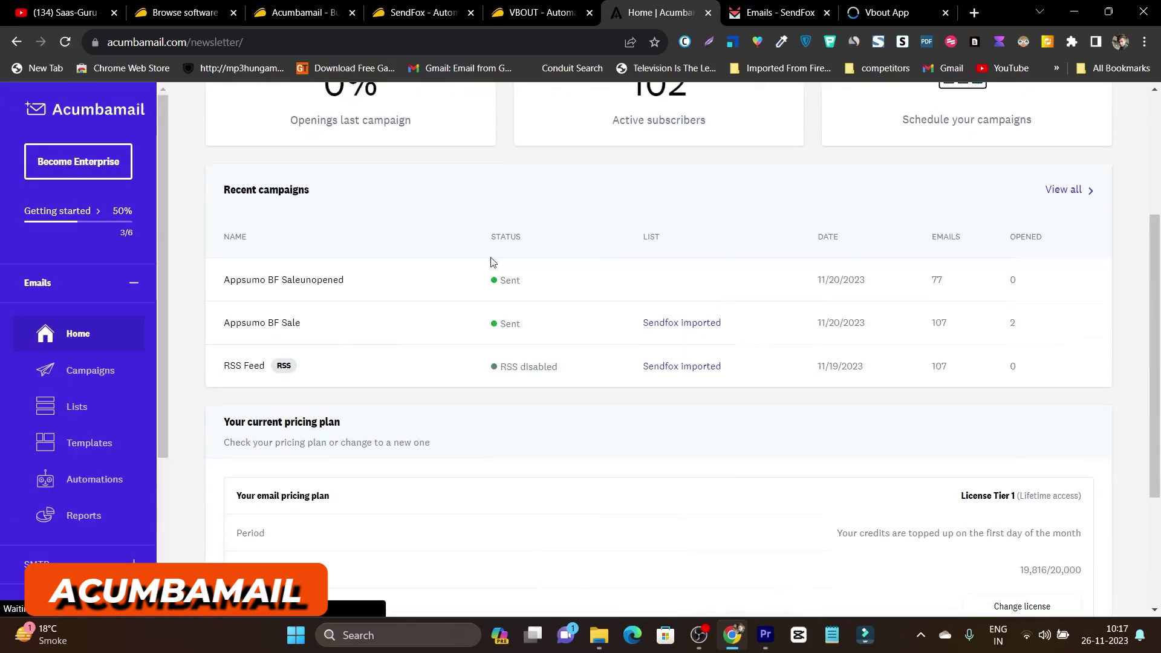
{"action": "scroll", "coordinate": [492, 262], "scroll_direction": "up", "scroll_amount": 2}
{"action": "scroll", "coordinate": [524, 387], "scroll_direction": "down", "scroll_amount": 4}
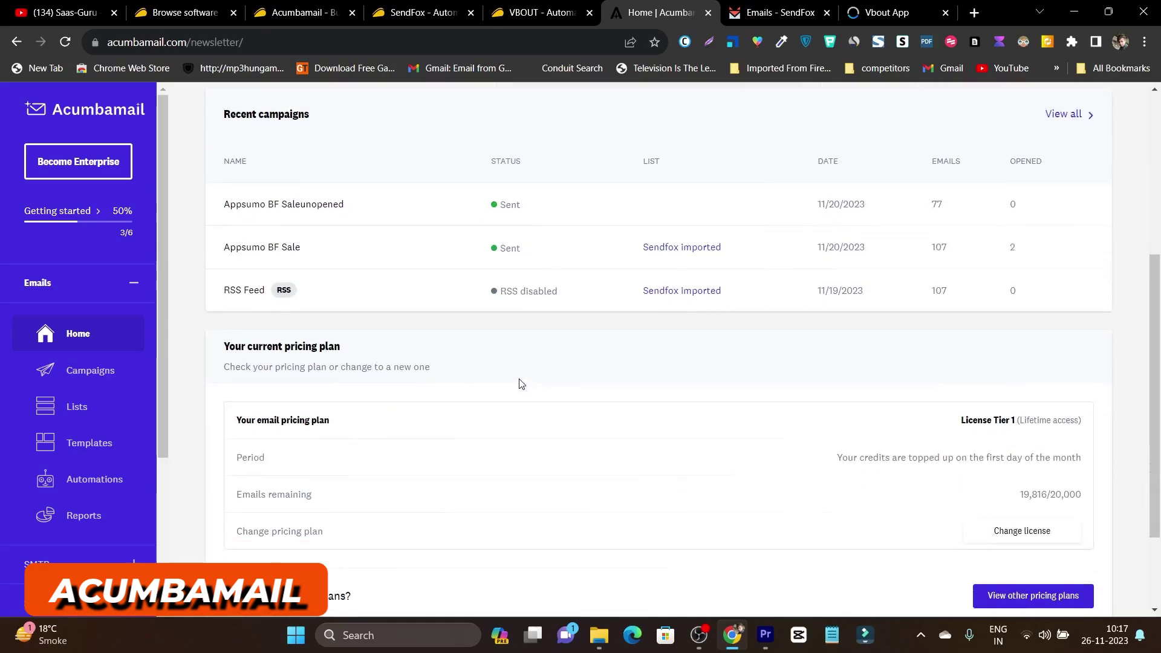
{"action": "scroll", "coordinate": [521, 384], "scroll_direction": "up", "scroll_amount": 5}
{"action": "scroll", "coordinate": [858, 356], "scroll_direction": "down", "scroll_amount": 5}
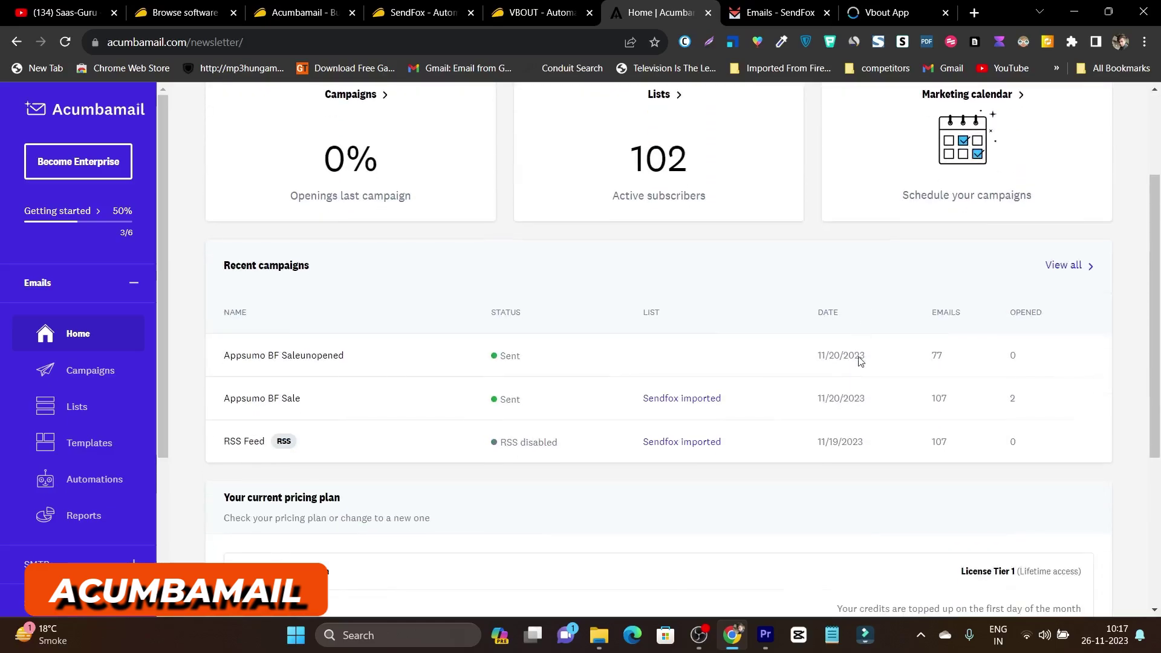
{"action": "scroll", "coordinate": [584, 373], "scroll_direction": "down", "scroll_amount": 2}
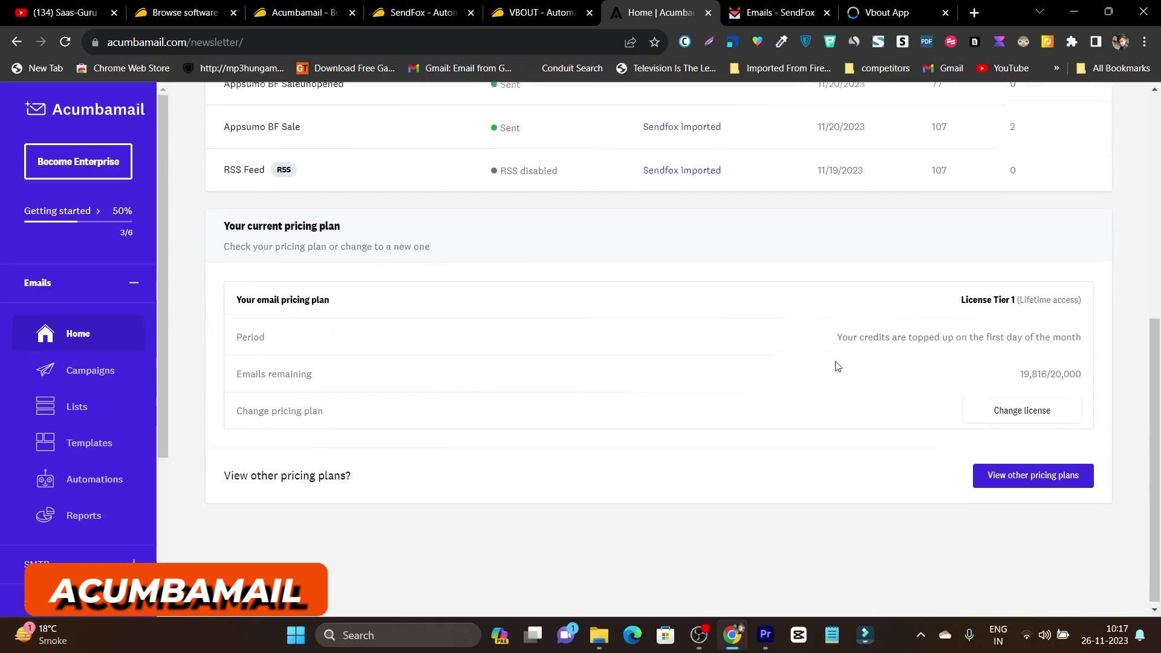
{"action": "scroll", "coordinate": [523, 294], "scroll_direction": "up", "scroll_amount": 5}
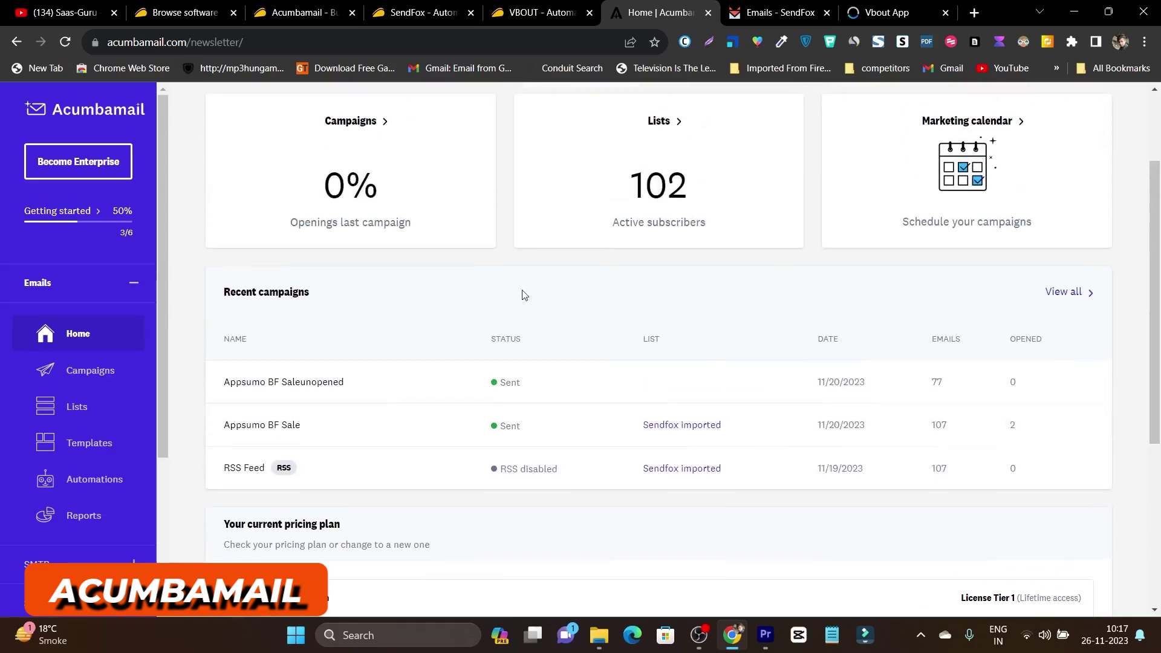
{"action": "left_click", "coordinate": [87, 377]}
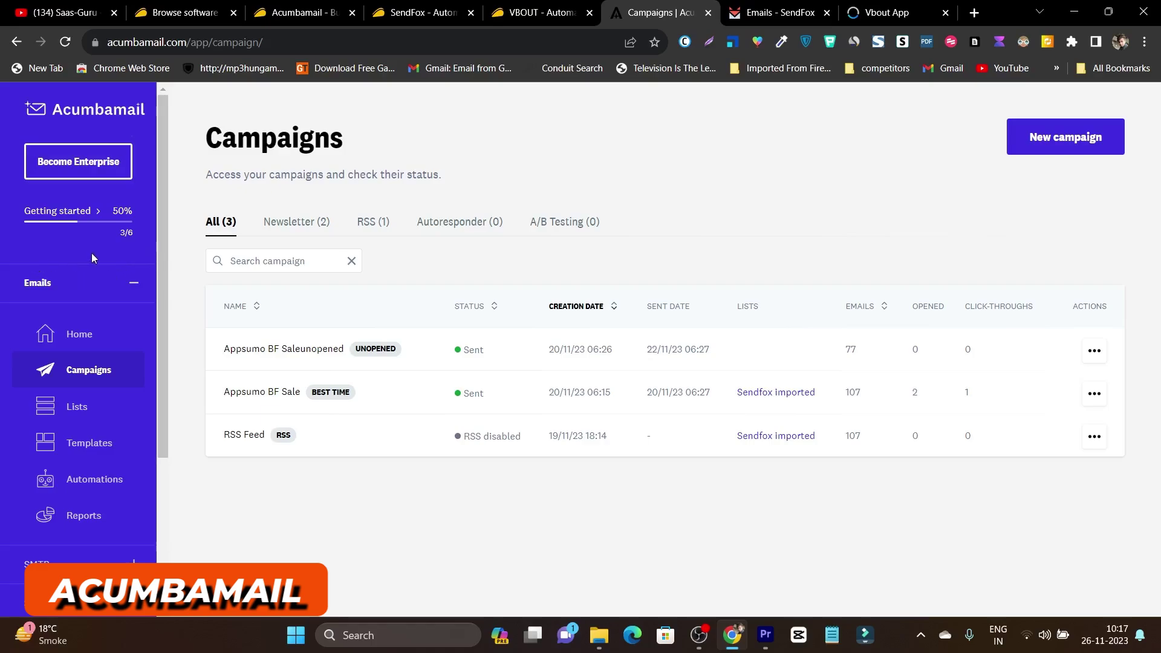
{"action": "scroll", "coordinate": [92, 252], "scroll_direction": "down", "scroll_amount": 2}
{"action": "scroll", "coordinate": [118, 253], "scroll_direction": "up", "scroll_amount": 2}
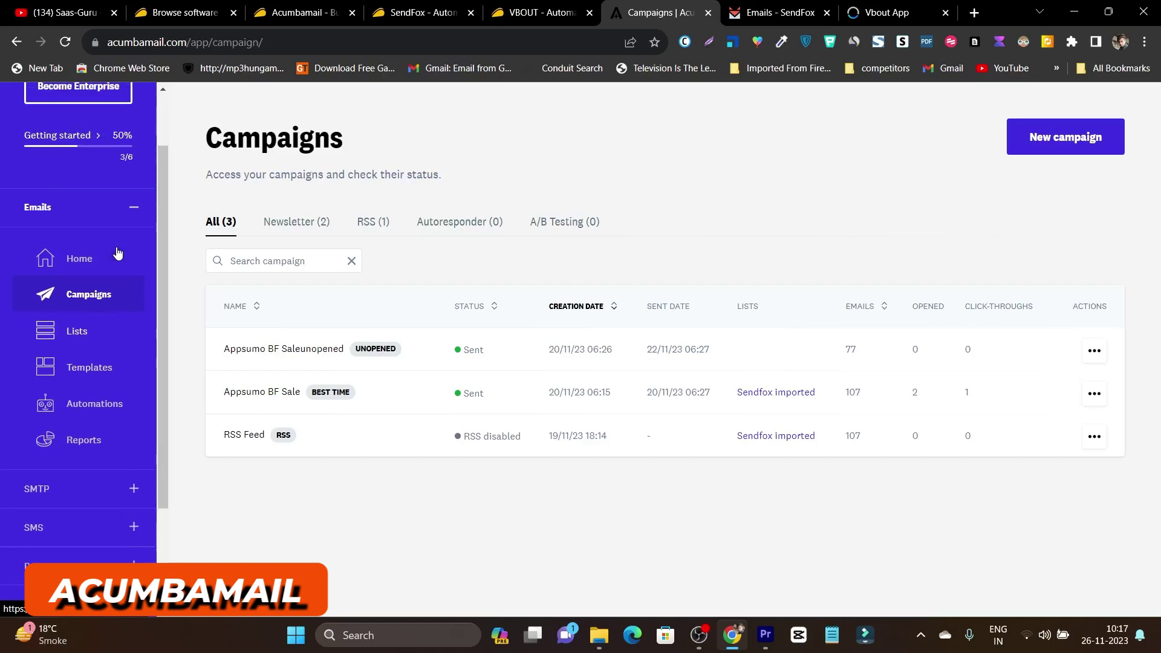
{"action": "scroll", "coordinate": [102, 245], "scroll_direction": "down", "scroll_amount": 1}
{"action": "scroll", "coordinate": [116, 486], "scroll_direction": "down", "scroll_amount": 1}
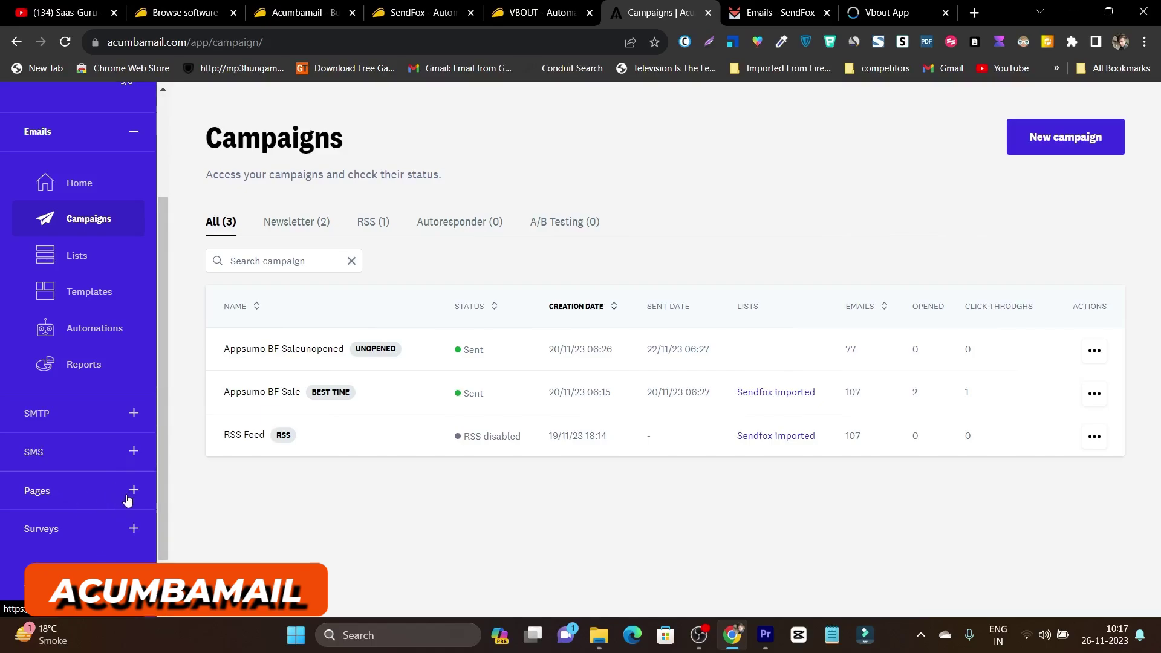
{"action": "scroll", "coordinate": [137, 477], "scroll_direction": "up", "scroll_amount": 3}
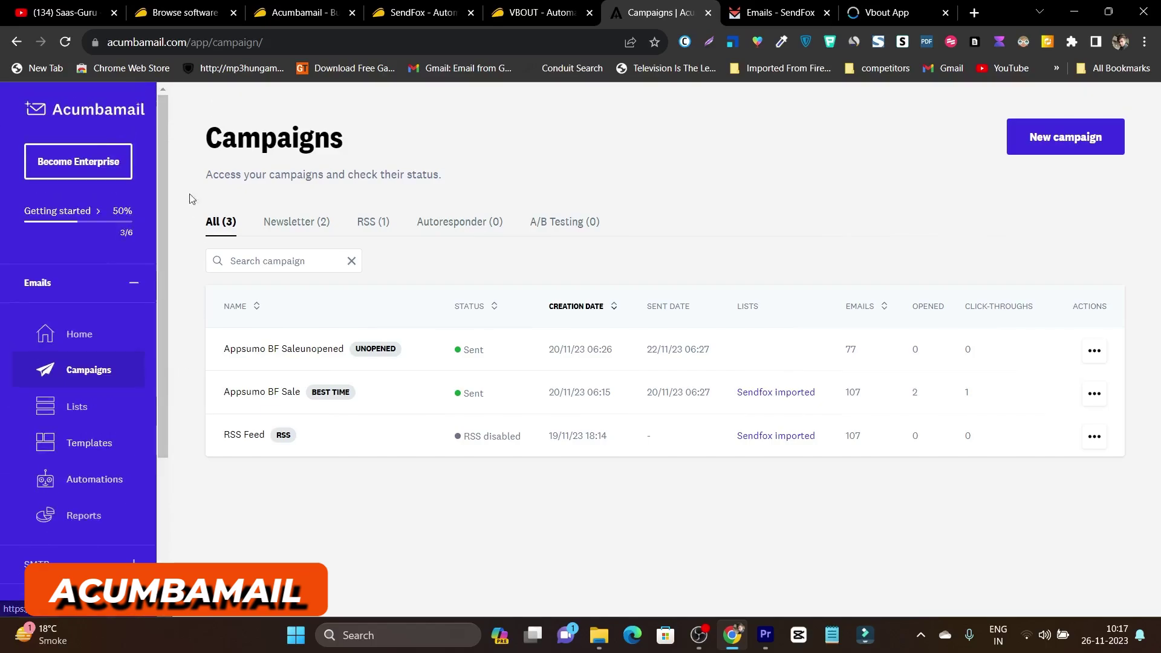
{"action": "left_click", "coordinate": [73, 340]}
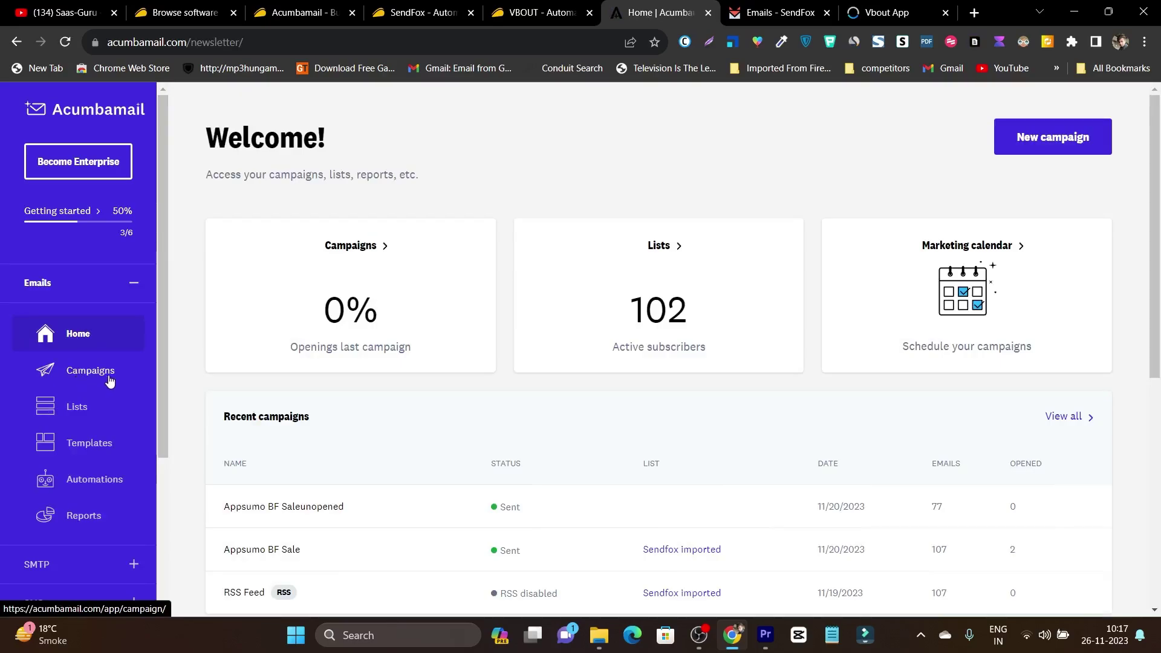
{"action": "scroll", "coordinate": [89, 404], "scroll_direction": "down", "scroll_amount": 1}
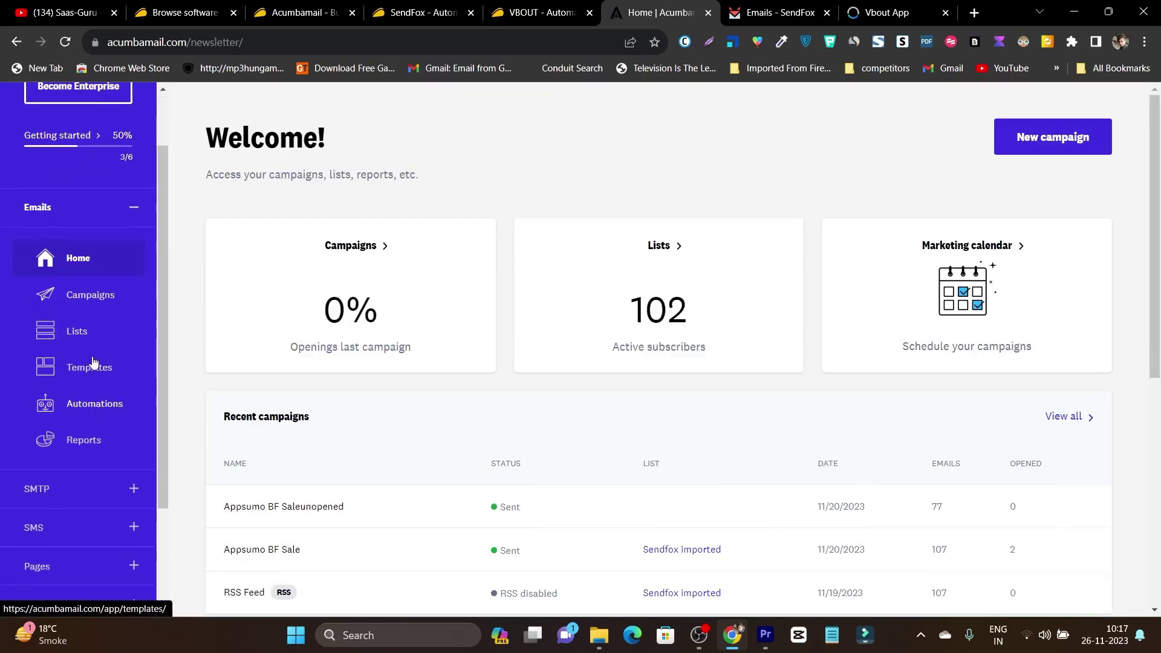
{"action": "scroll", "coordinate": [104, 435], "scroll_direction": "down", "scroll_amount": 2}
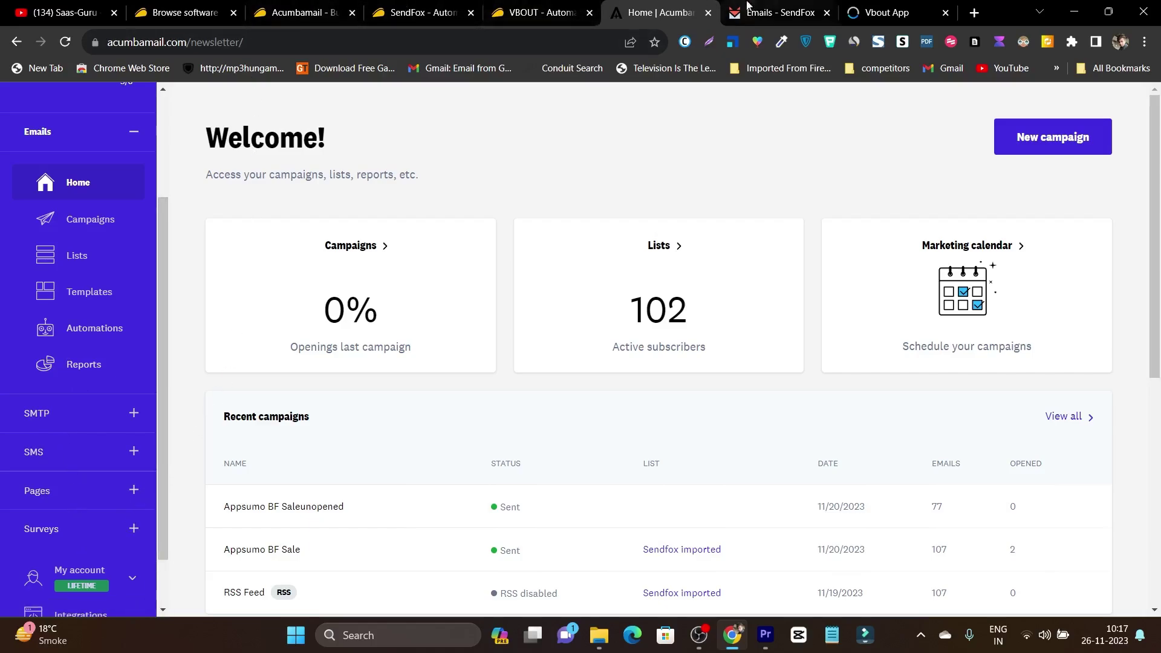
Step: Switch to the SendFox app, open its dashboard and review the contact totals, subscribers stream and new-contacts chart
{"action": "left_click", "coordinate": [780, 12]}
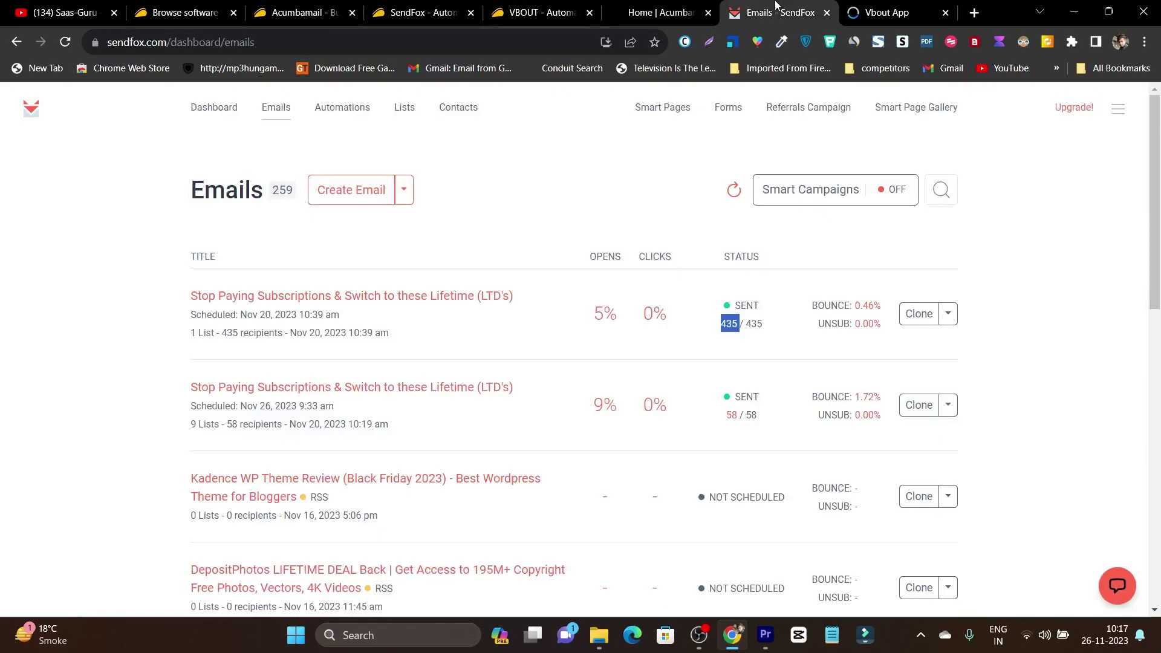
{"action": "left_click", "coordinate": [231, 117]}
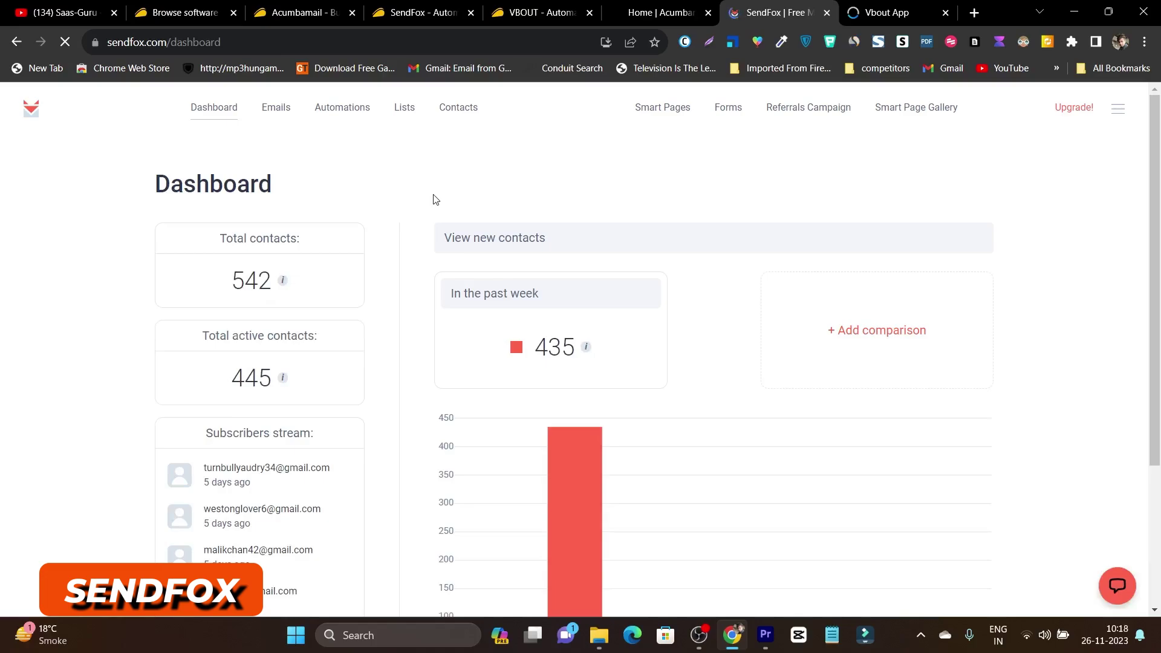
{"action": "left_click", "coordinate": [60, 12]}
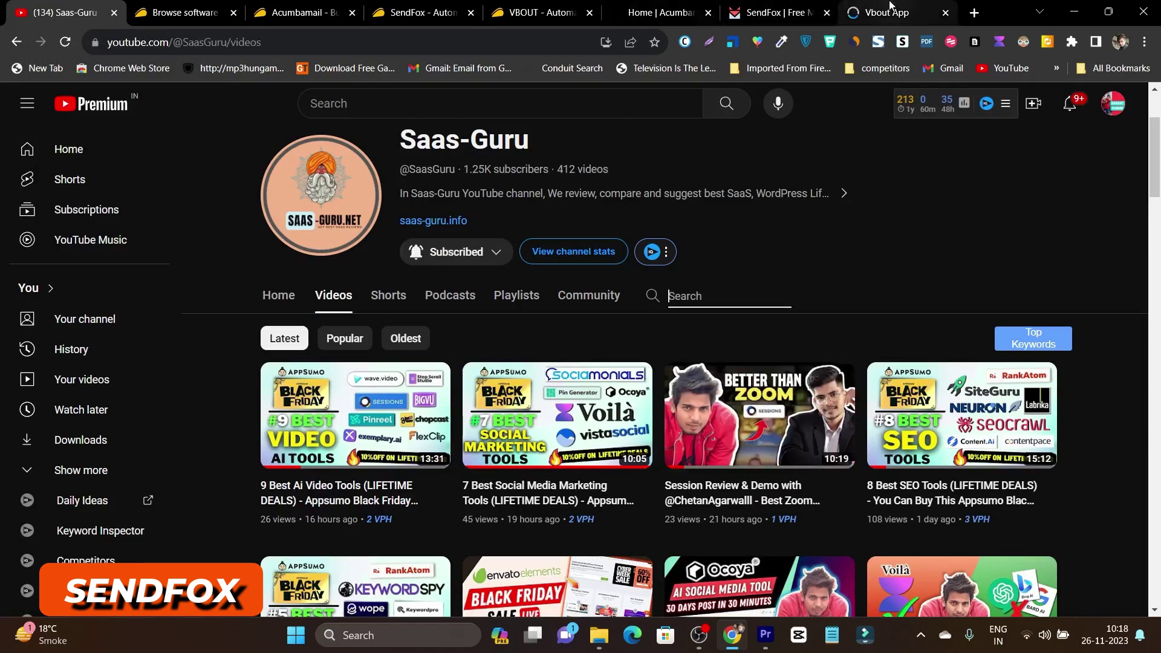
{"action": "left_click", "coordinate": [759, 6]}
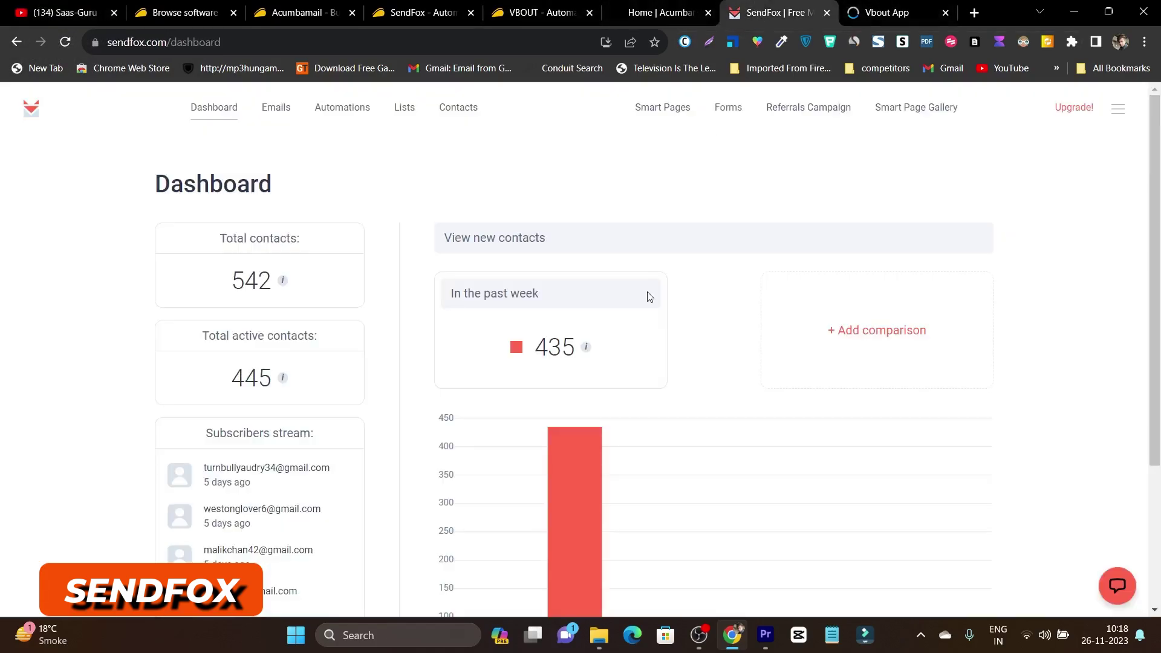
{"action": "scroll", "coordinate": [649, 296], "scroll_direction": "down", "scroll_amount": 3}
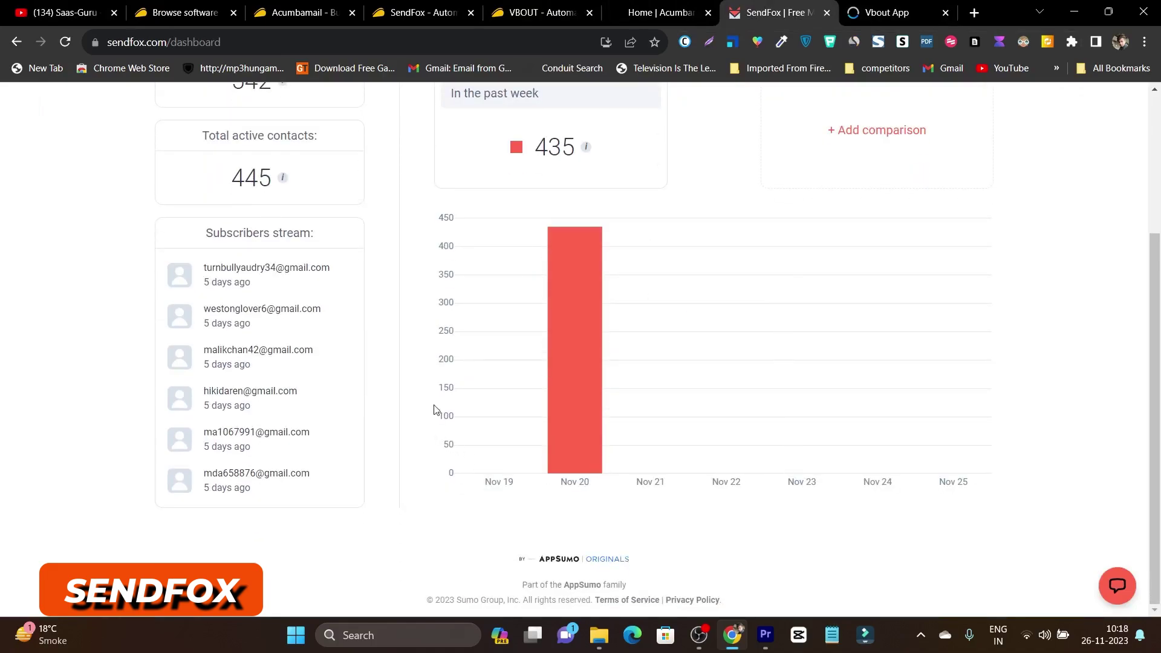
{"action": "scroll", "coordinate": [396, 361], "scroll_direction": "up", "scroll_amount": 3}
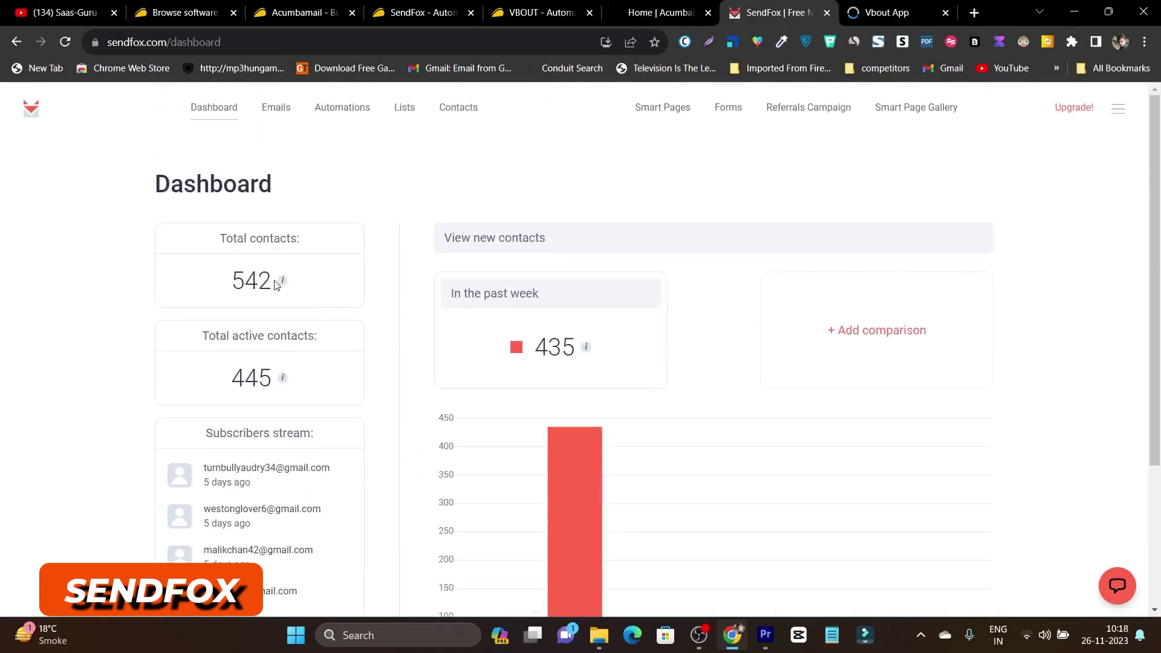
{"action": "scroll", "coordinate": [378, 315], "scroll_direction": "down", "scroll_amount": 3}
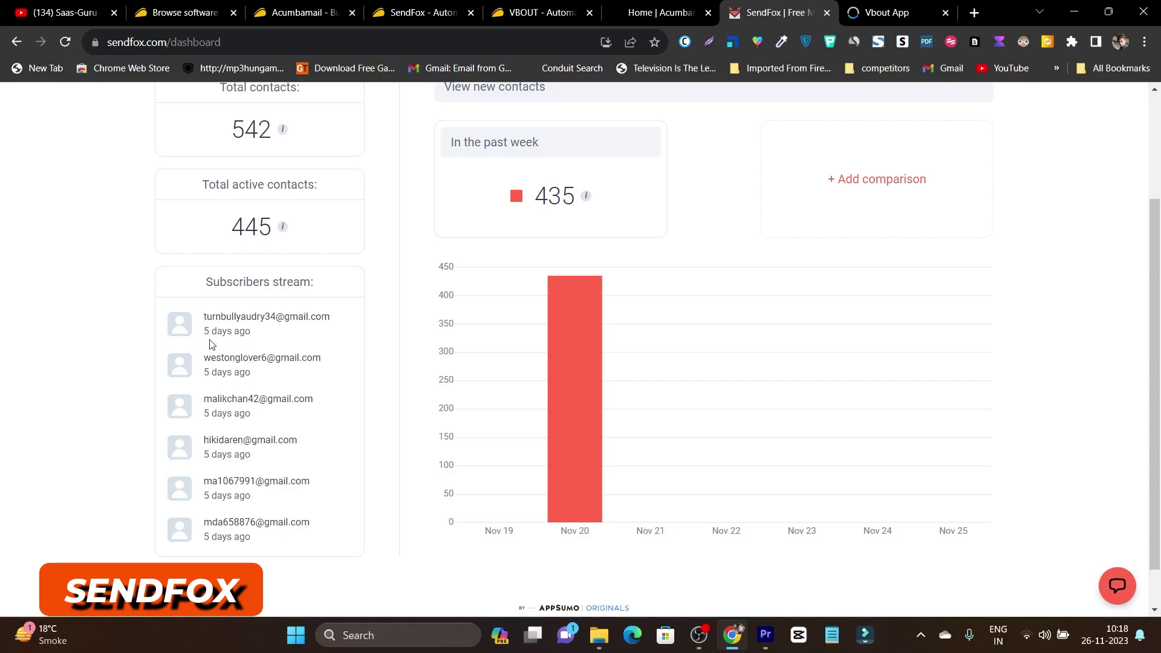
{"action": "scroll", "coordinate": [596, 323], "scroll_direction": "up", "scroll_amount": 3}
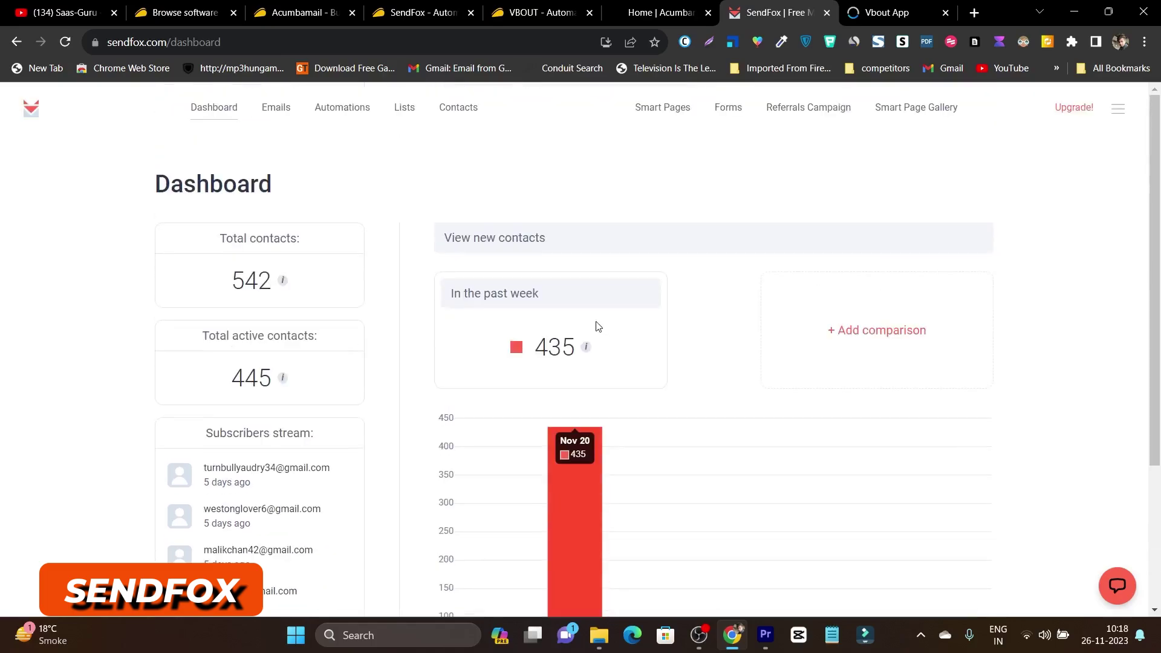
Step: Look over SendFox's sent emails, then examine the trigger and email sequence of the "Content marketing ebook automation"
{"action": "left_click", "coordinate": [285, 109]}
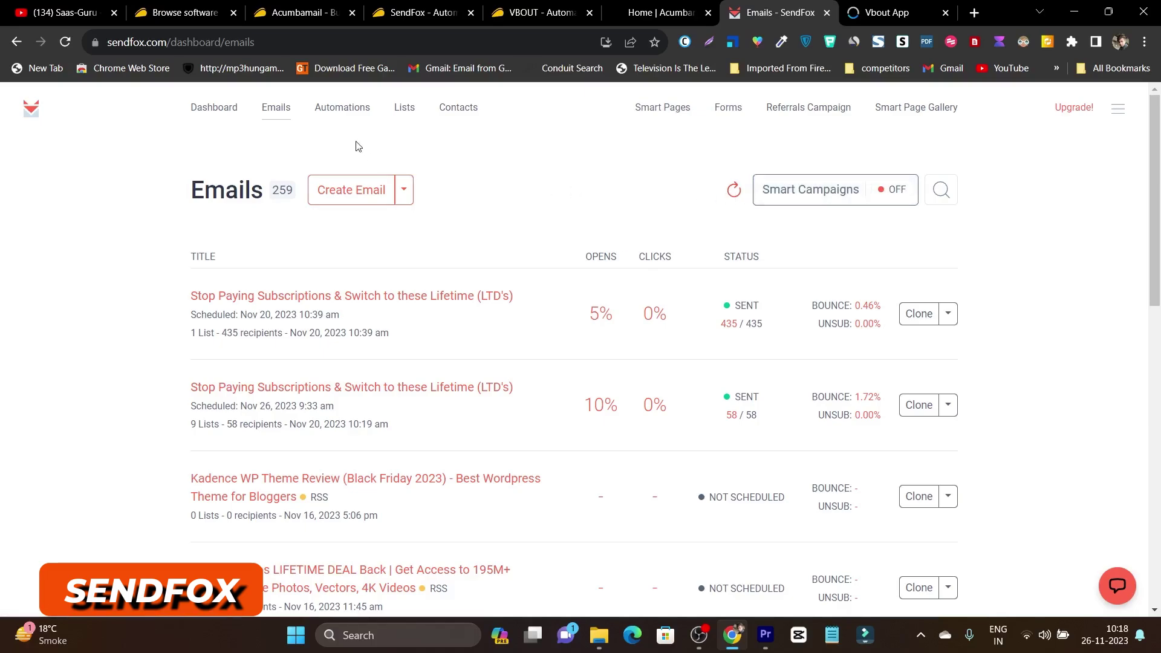
{"action": "left_click", "coordinate": [332, 111]}
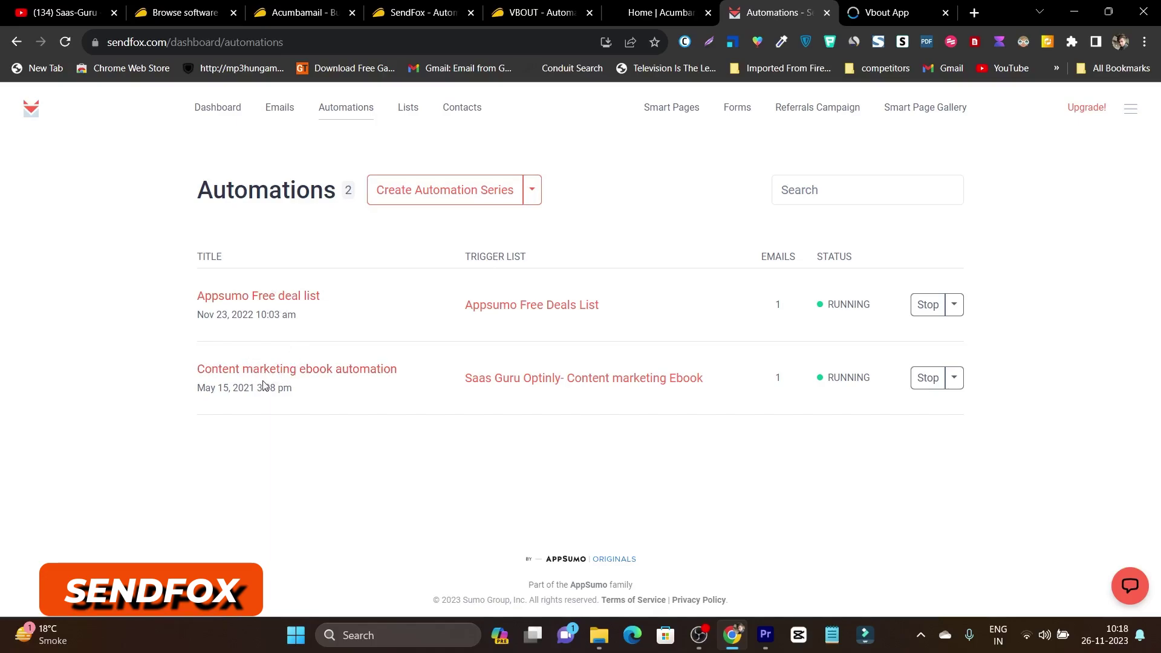
{"action": "left_click", "coordinate": [312, 376]}
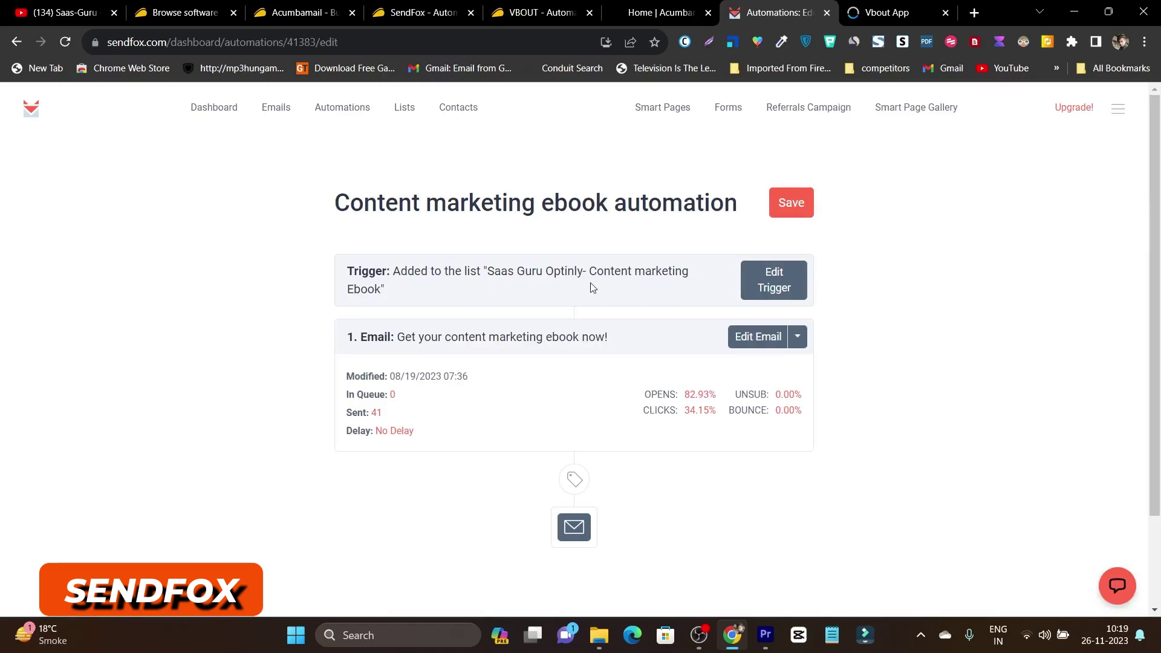
{"action": "scroll", "coordinate": [520, 323], "scroll_direction": "down", "scroll_amount": 1}
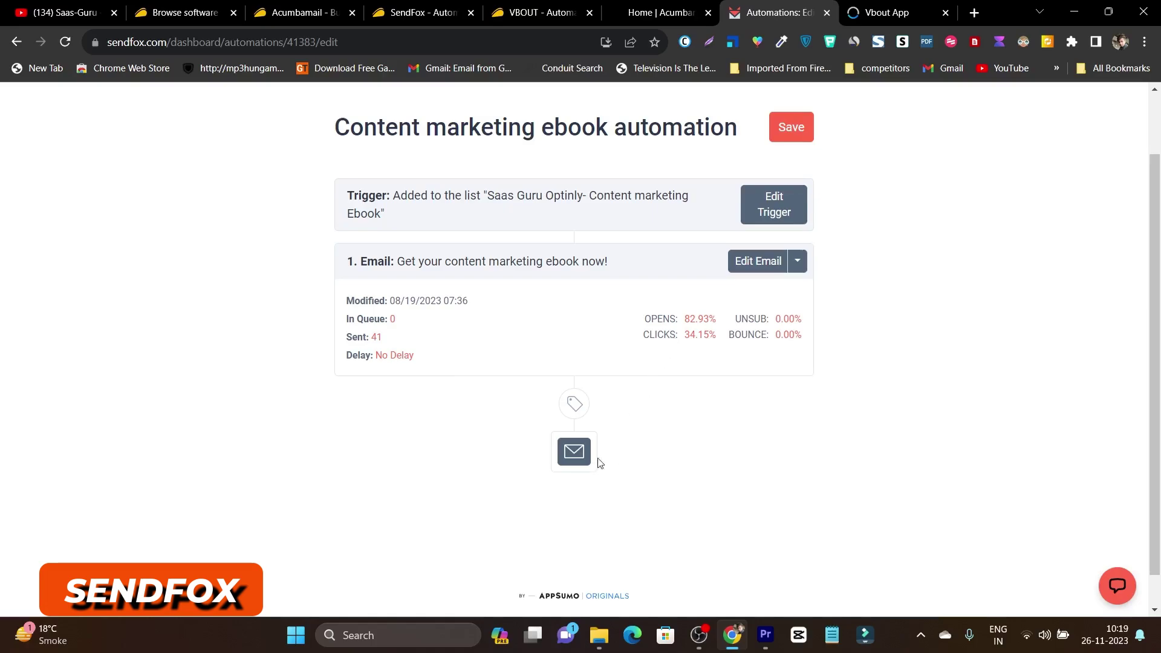
{"action": "scroll", "coordinate": [642, 365], "scroll_direction": "up", "scroll_amount": 2}
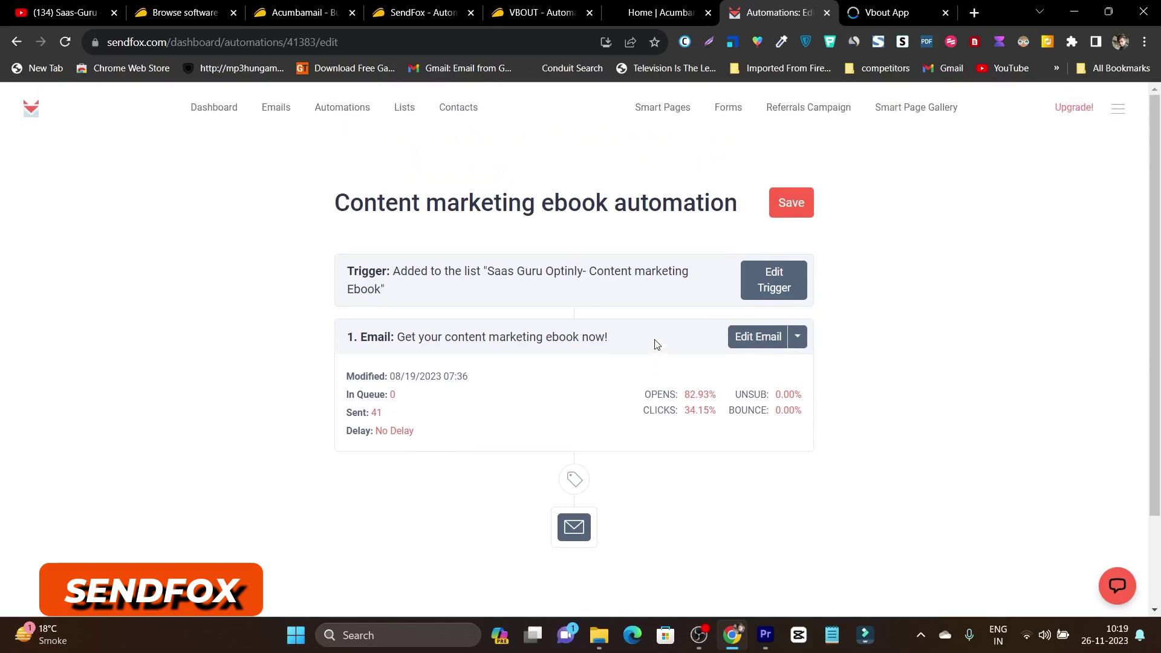
Step: Look over SendFox's subscriber lists, contacts and existing Smart Pages
{"action": "left_click", "coordinate": [405, 109]}
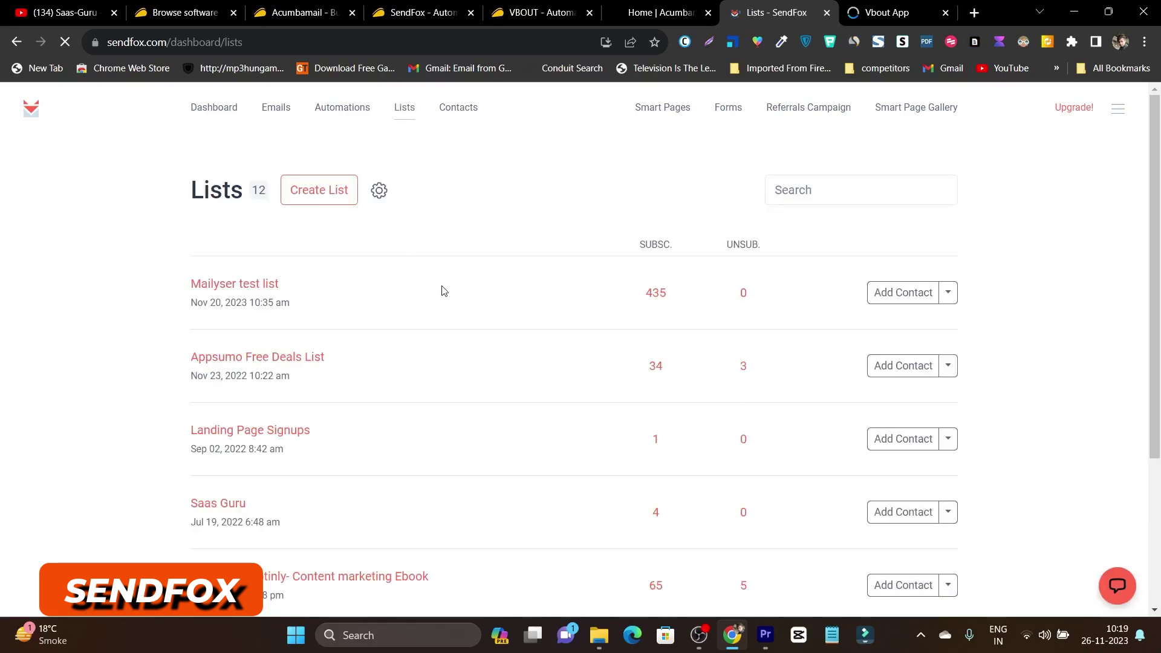
{"action": "left_click", "coordinate": [476, 109]}
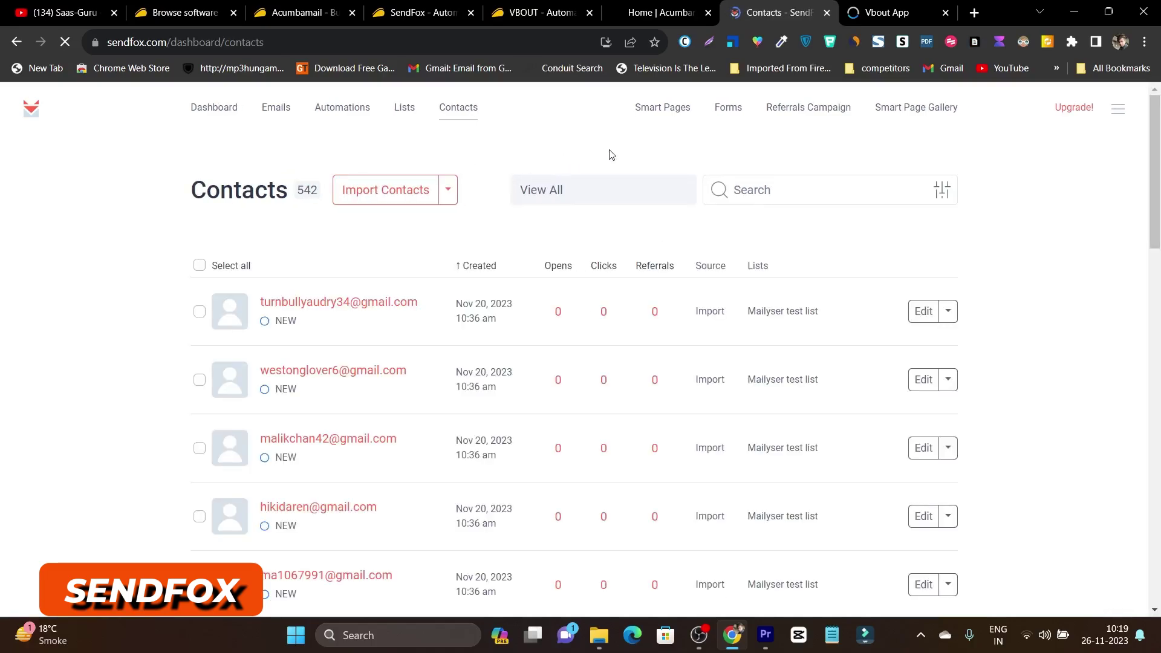
{"action": "left_click", "coordinate": [676, 115]}
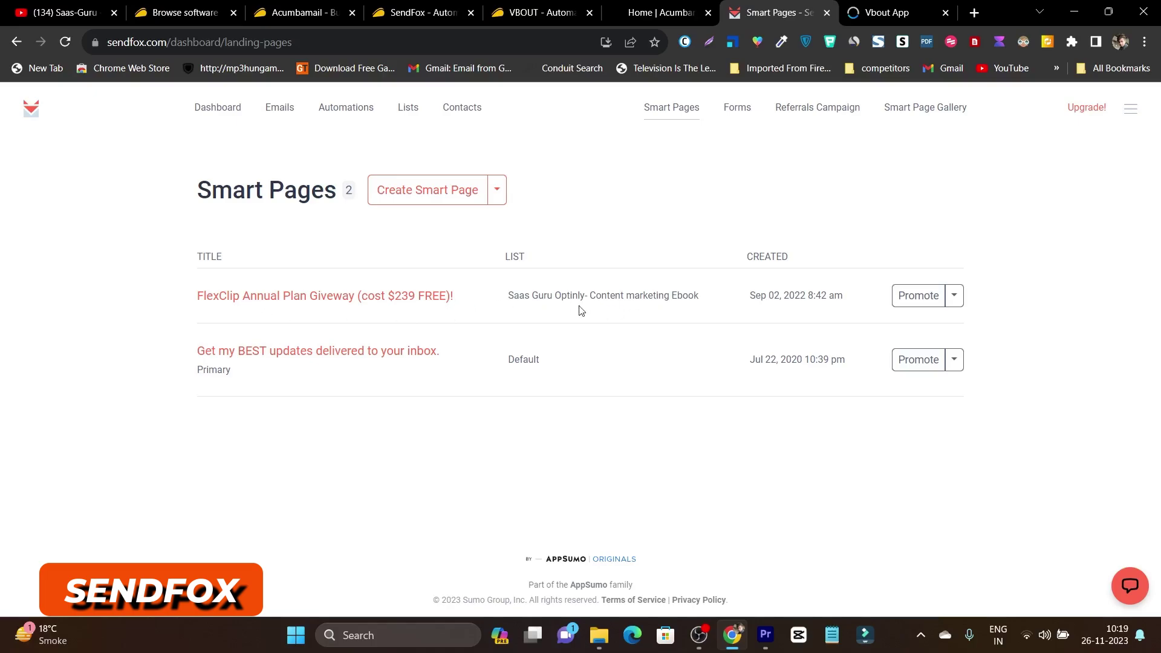
Step: View the published FlexClip annual plan giveaway Smart Page and examine its layout, prize descriptions and sign-up form
{"action": "left_click", "coordinate": [954, 295]}
{"action": "left_click", "coordinate": [874, 271]}
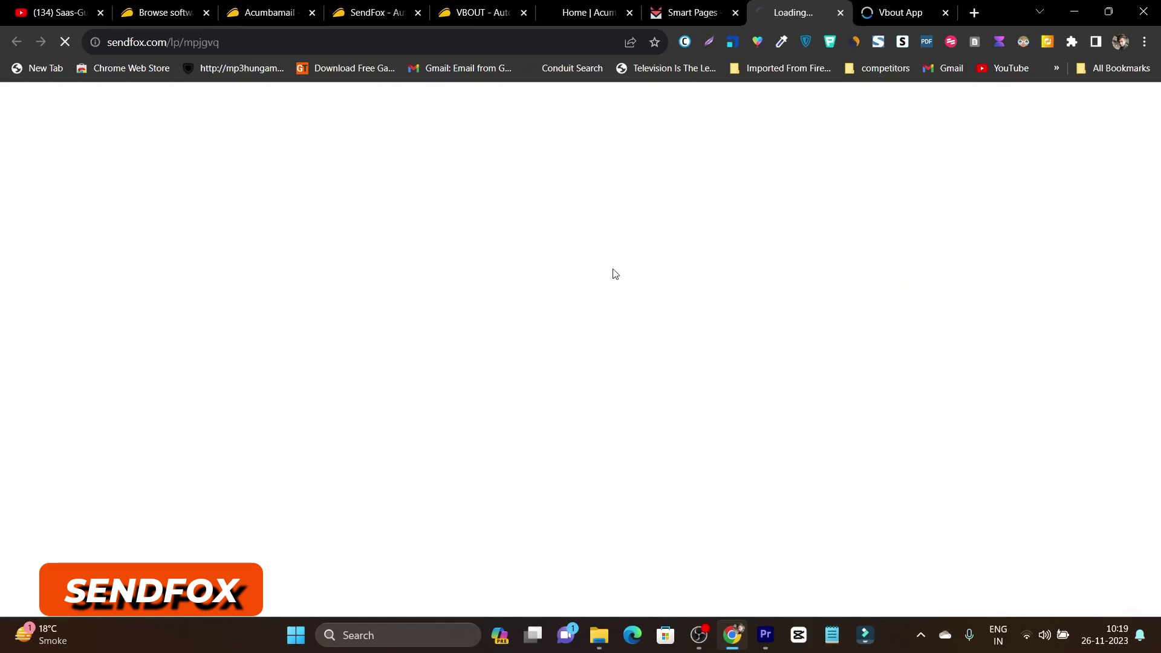
{"action": "scroll", "coordinate": [805, 349], "scroll_direction": "down", "scroll_amount": 4}
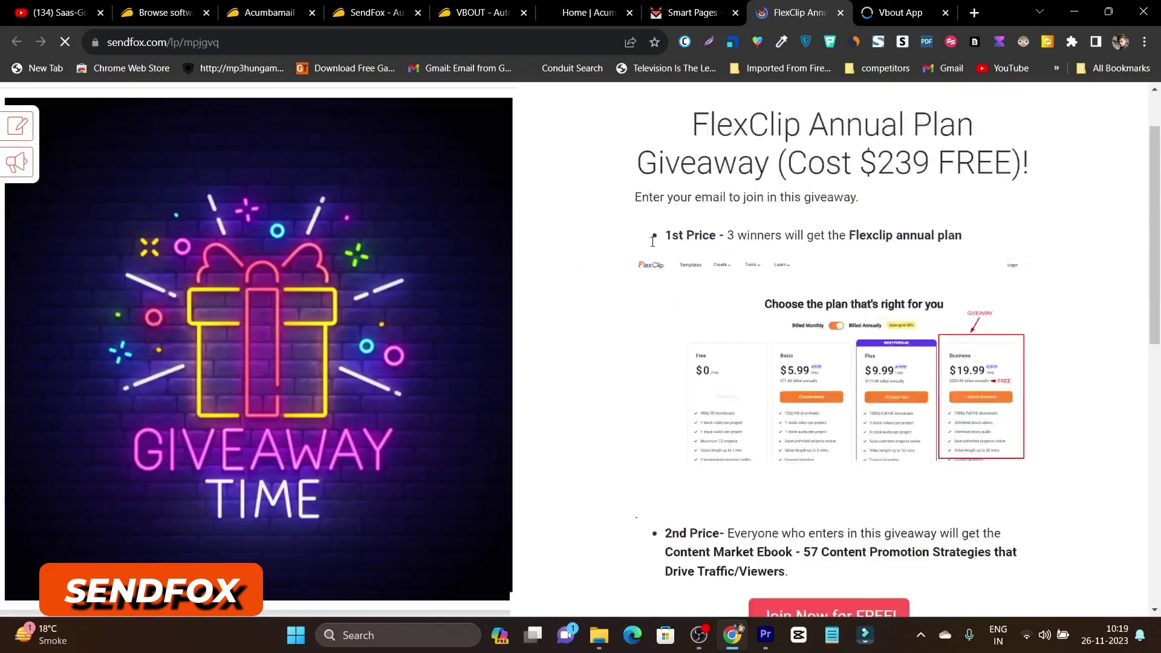
{"action": "scroll", "coordinate": [805, 348], "scroll_direction": "down", "scroll_amount": 3}
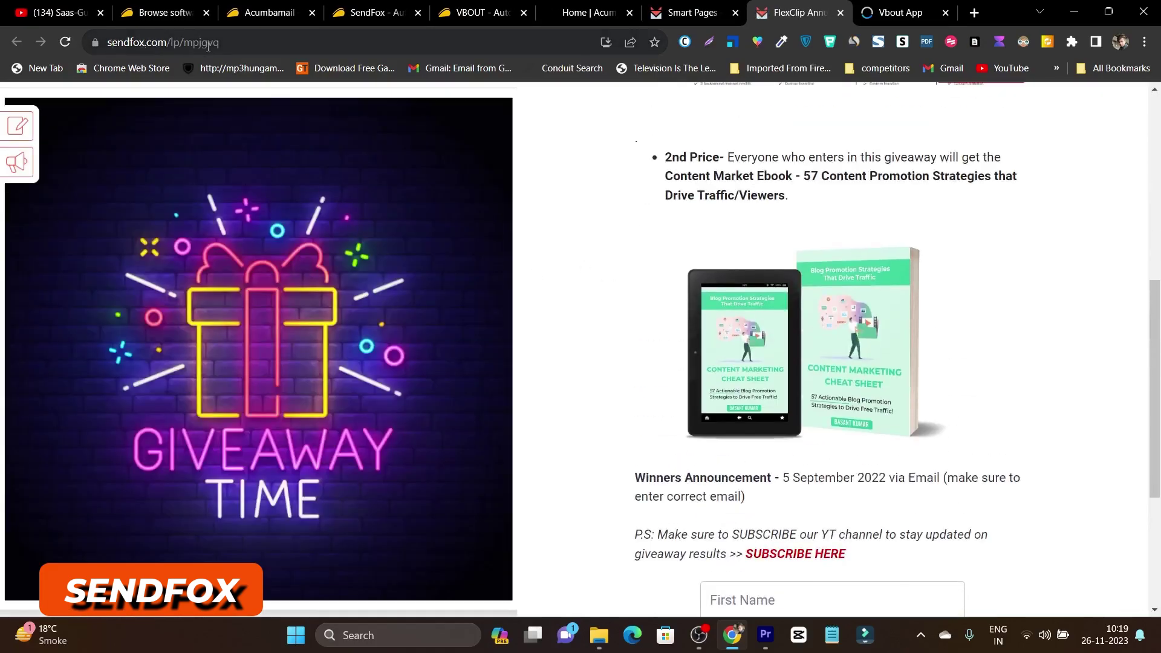
{"action": "scroll", "coordinate": [883, 306], "scroll_direction": "up", "scroll_amount": 7}
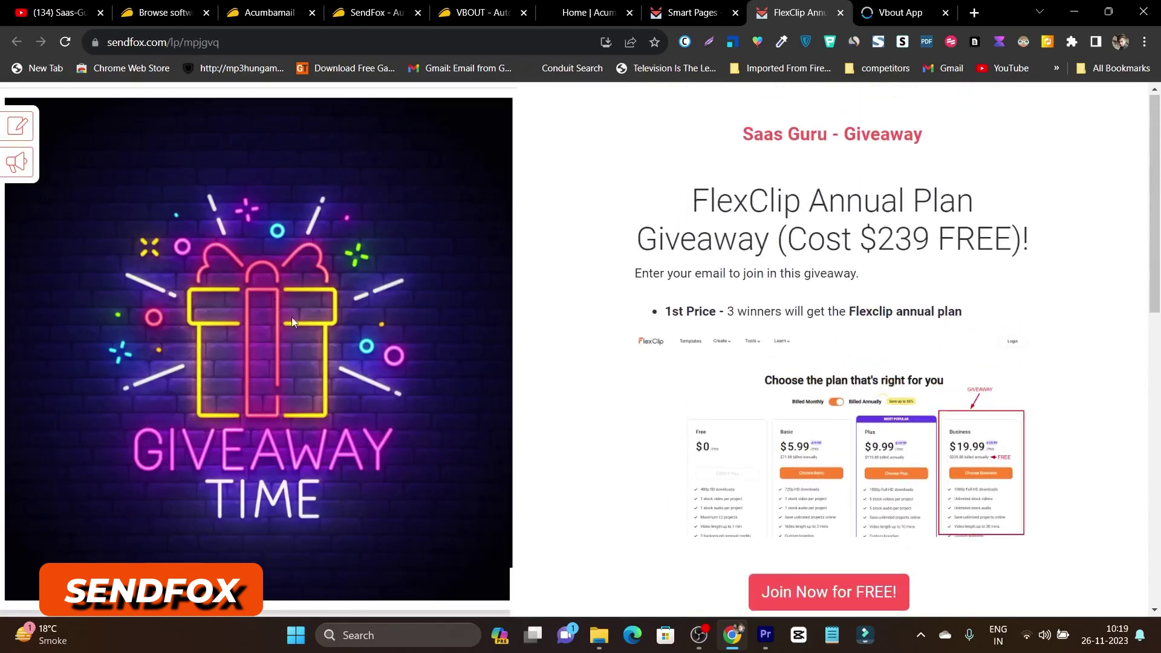
{"action": "scroll", "coordinate": [880, 285], "scroll_direction": "down", "scroll_amount": 10}
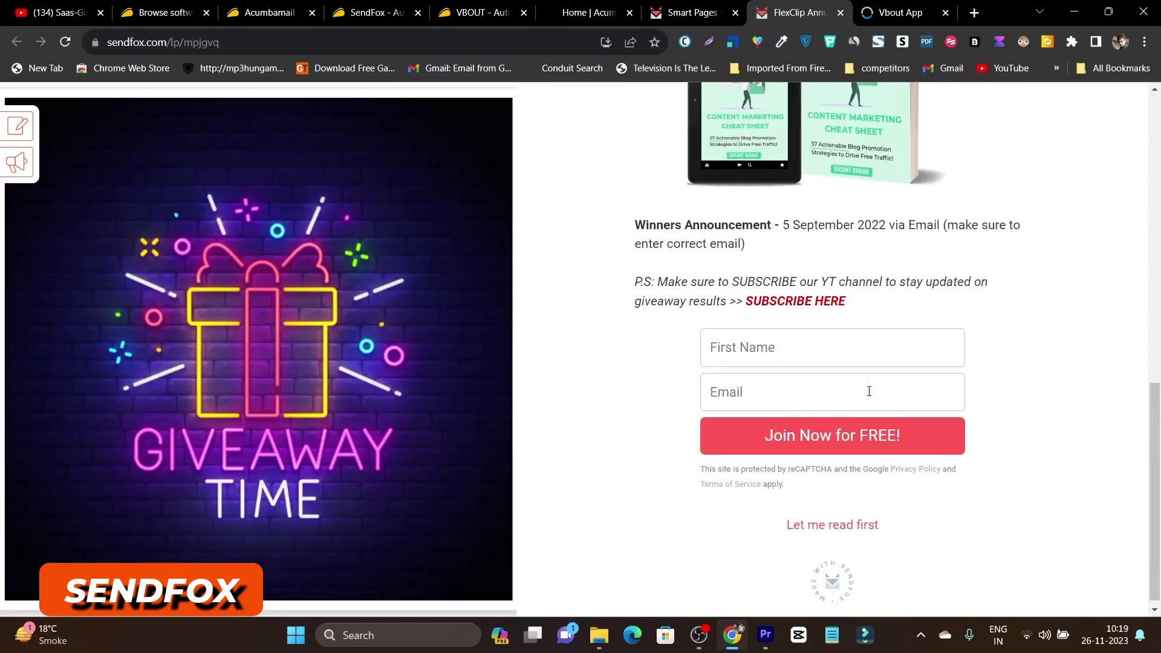
{"action": "scroll", "coordinate": [869, 310], "scroll_direction": "up", "scroll_amount": 5}
{"action": "scroll", "coordinate": [869, 310], "scroll_direction": "down", "scroll_amount": 5}
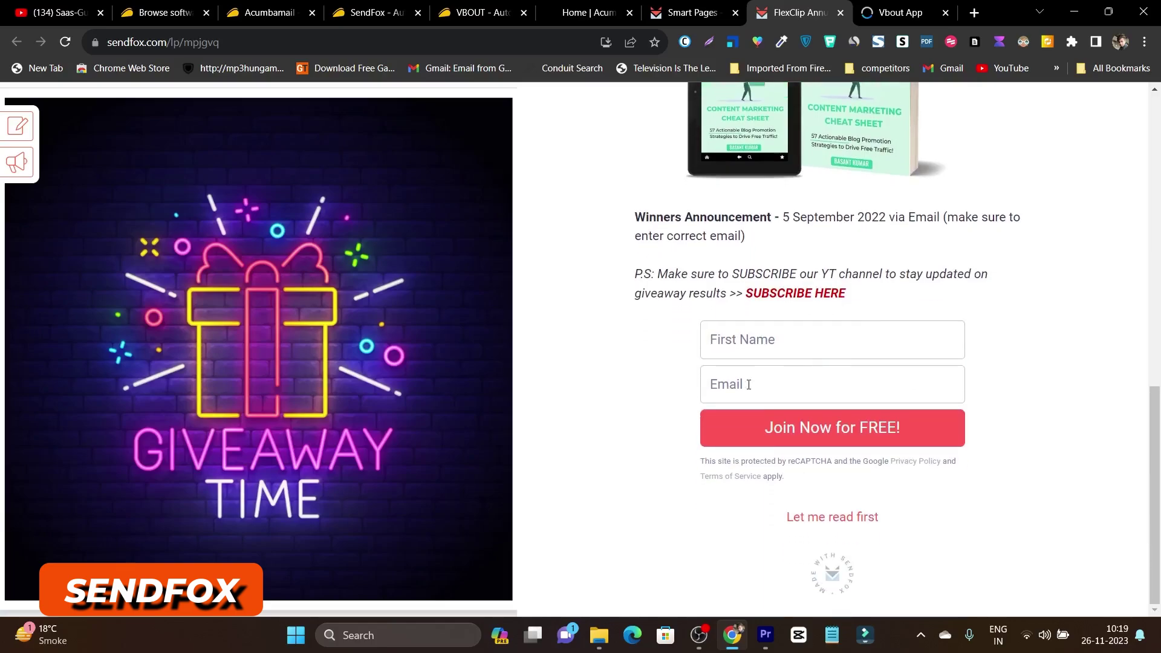
{"action": "scroll", "coordinate": [665, 374], "scroll_direction": "up", "scroll_amount": 5}
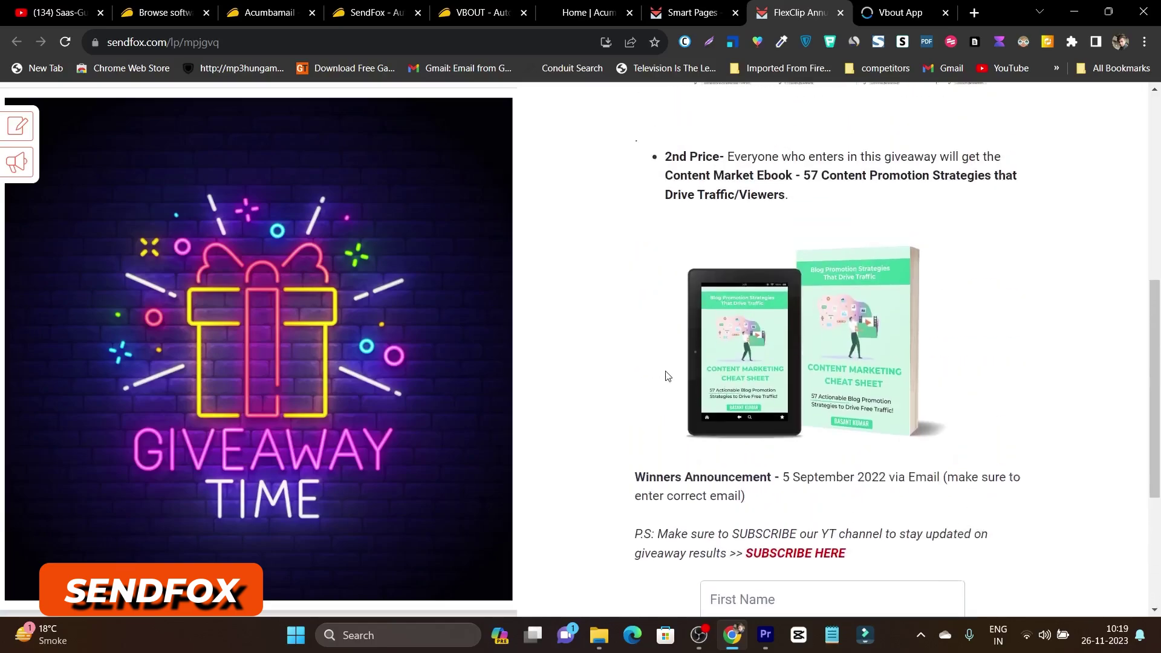
{"action": "scroll", "coordinate": [763, 235], "scroll_direction": "up", "scroll_amount": 4}
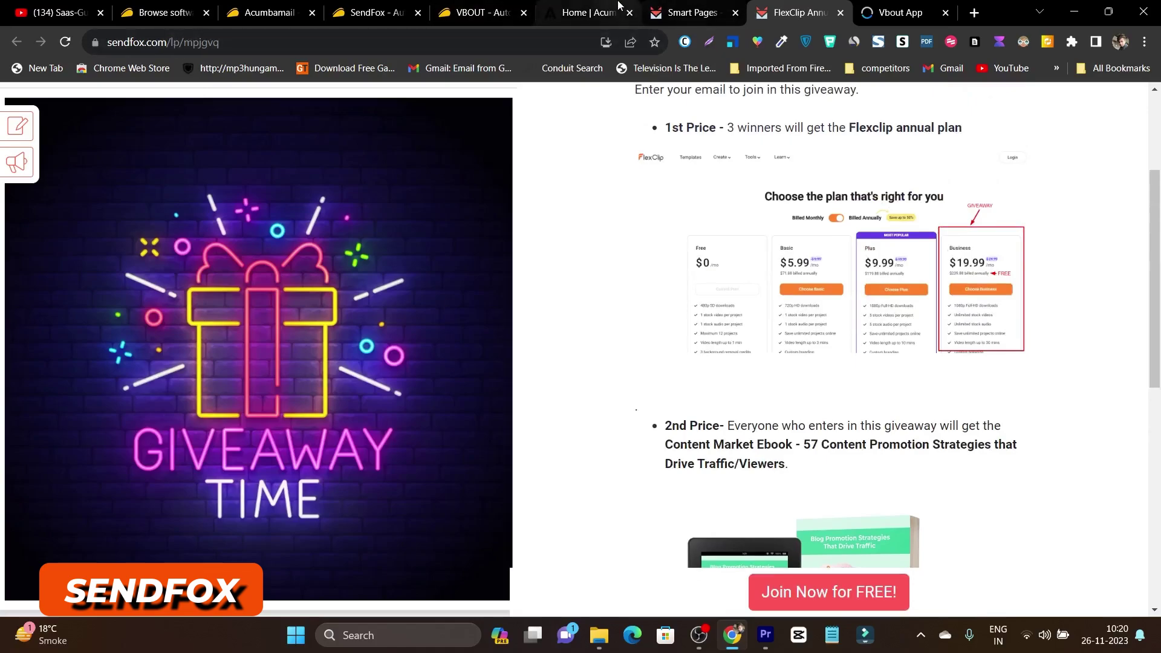
Step: Close the giveaway page and browse the sample pages in SendFox's Smart Page Gallery
{"action": "left_click", "coordinate": [689, 12]}
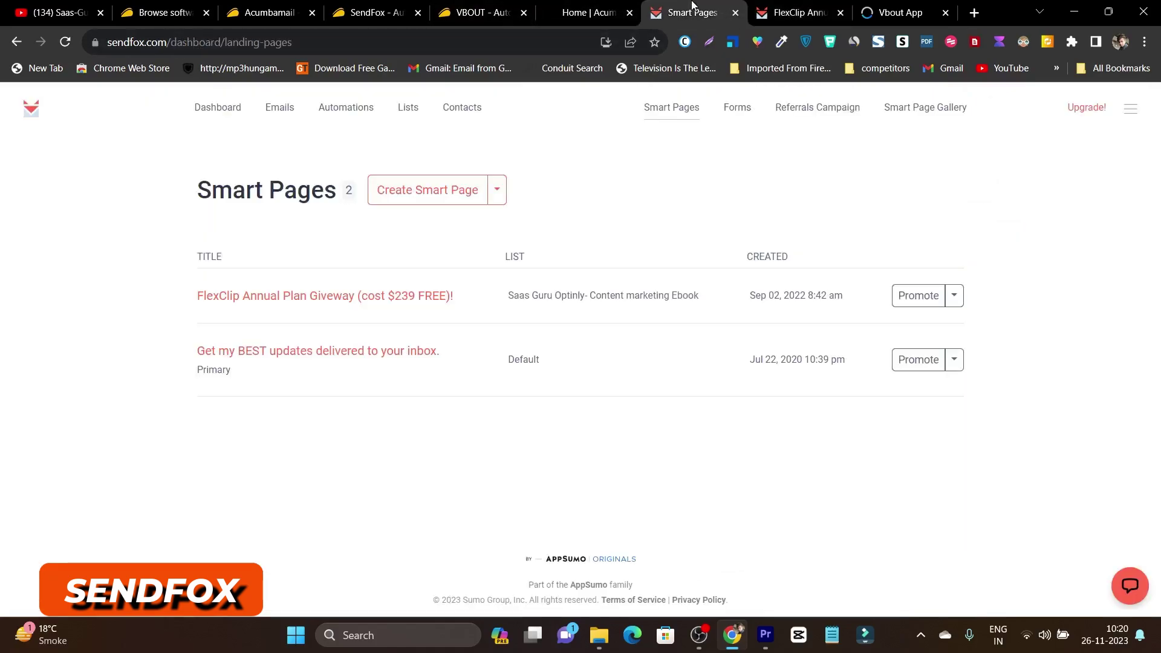
{"action": "left_click", "coordinate": [841, 13]}
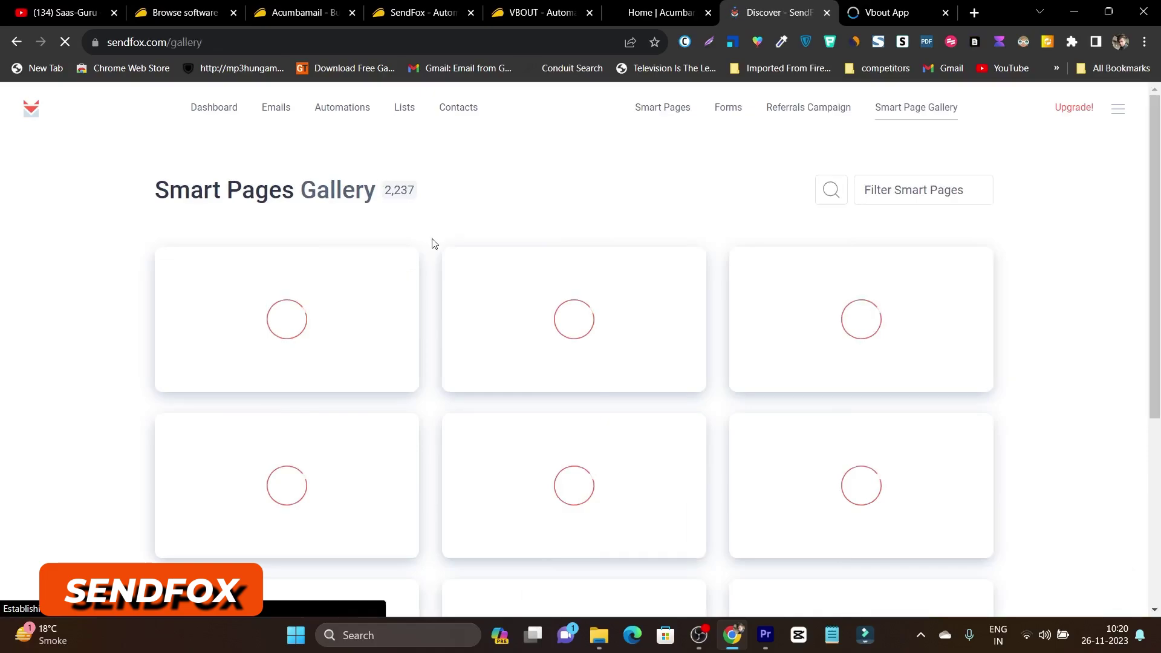
{"action": "scroll", "coordinate": [539, 394], "scroll_direction": "down", "scroll_amount": 3}
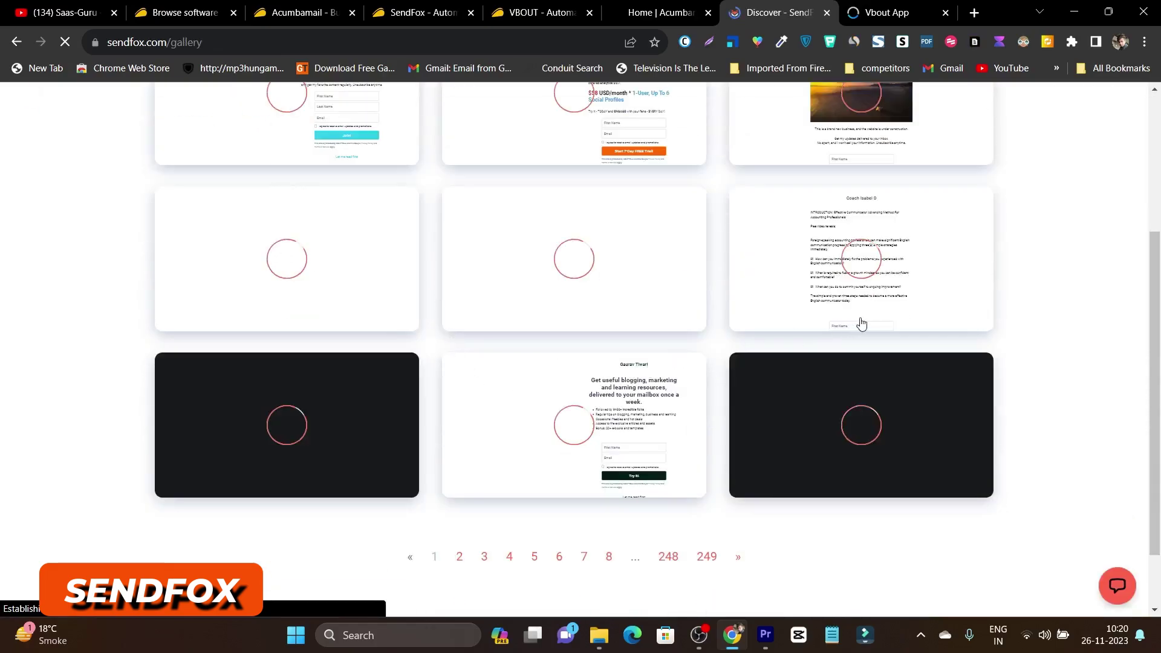
{"action": "scroll", "coordinate": [862, 324], "scroll_direction": "up", "scroll_amount": 3}
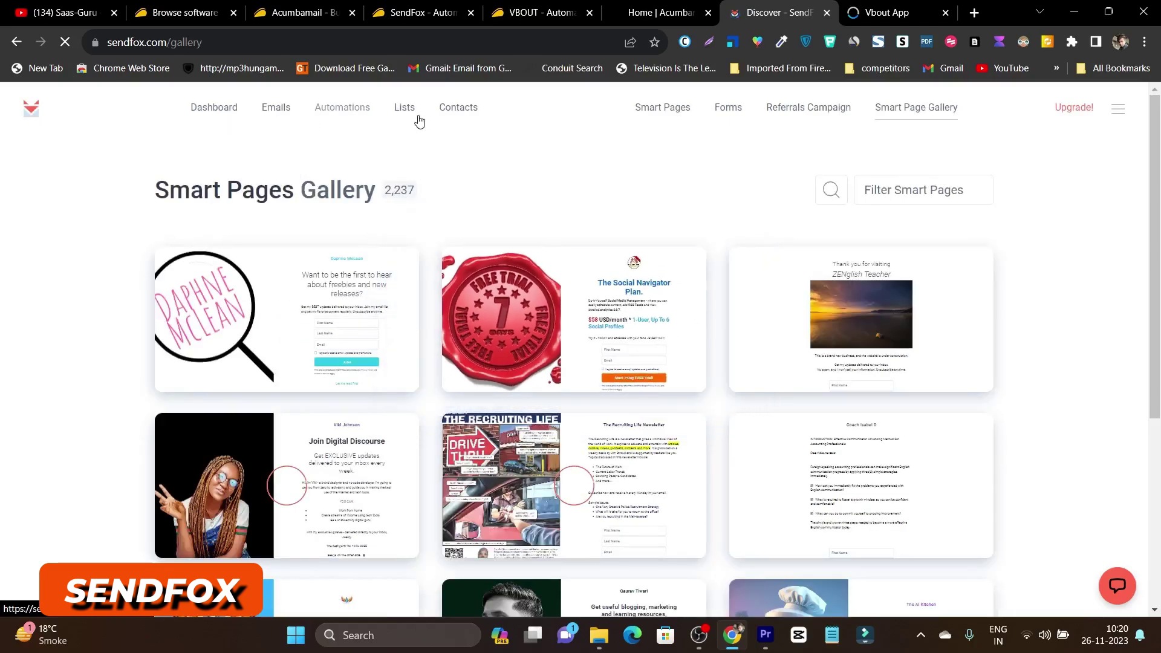
Step: Return to SendFox's AppSumo deal page and recheck its license tiers and lifetime deal overview
{"action": "left_click", "coordinate": [408, 11]}
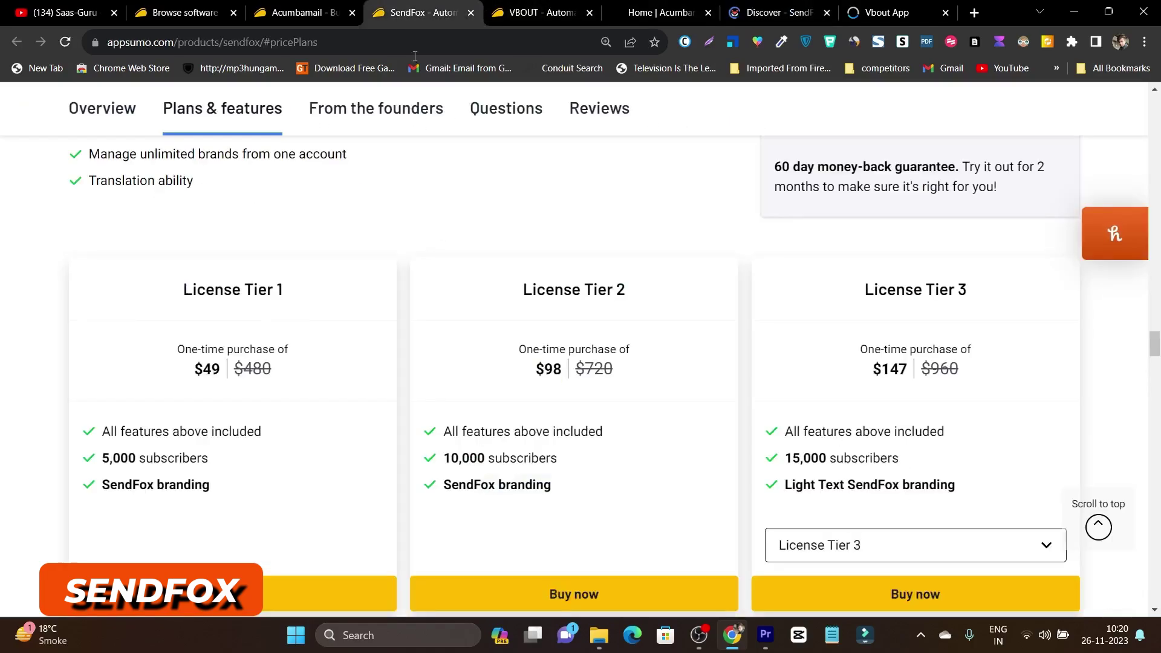
{"action": "scroll", "coordinate": [686, 360], "scroll_direction": "up", "scroll_amount": 15}
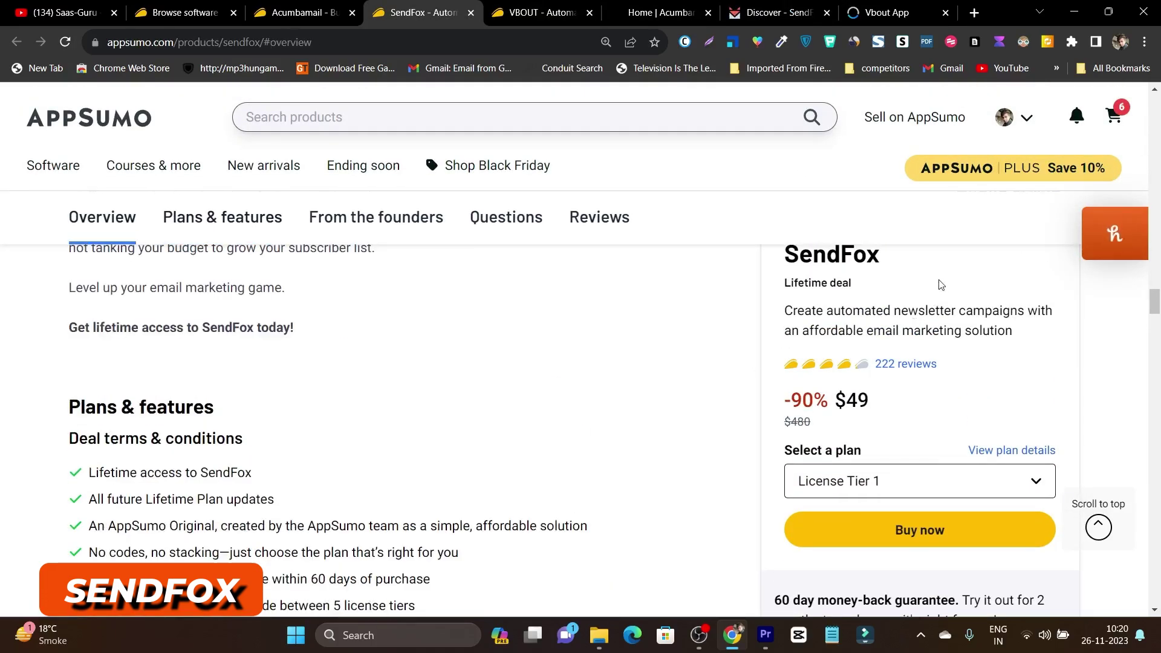
{"action": "left_click_drag", "start_coordinate": [1154, 301], "coordinate": [1153, 108]}
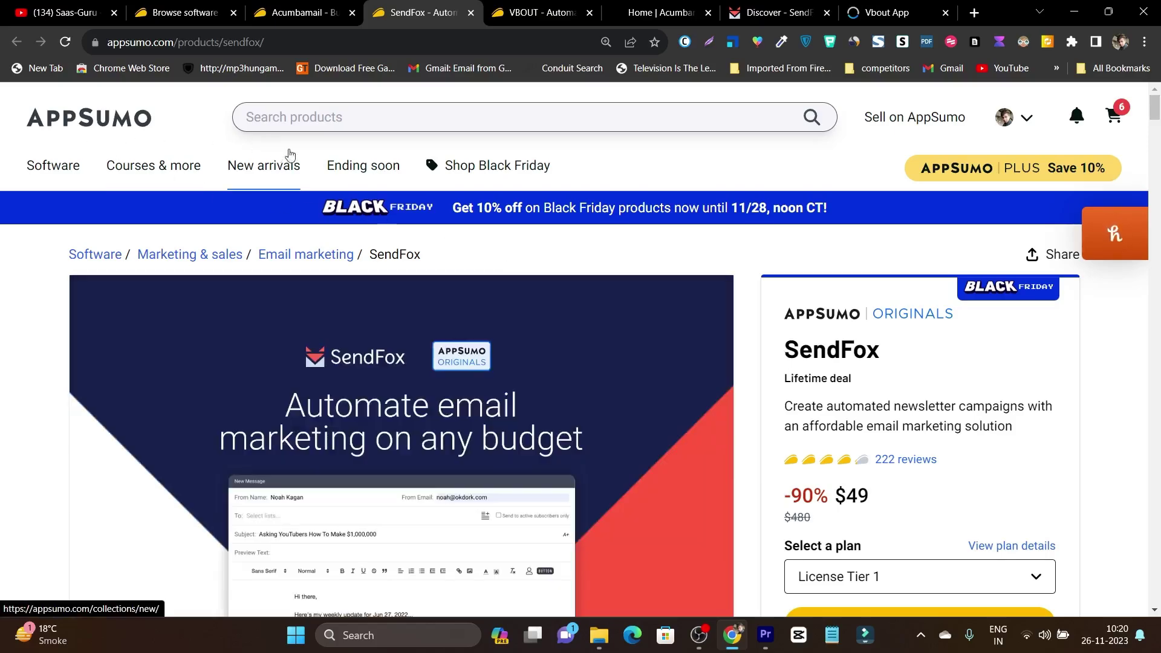
Step: Switch to the VBOUT app, look over the Sample Dashboard's getting-started tasks and contacts, and open the email campaigns section
{"action": "left_click", "coordinate": [878, 7]}
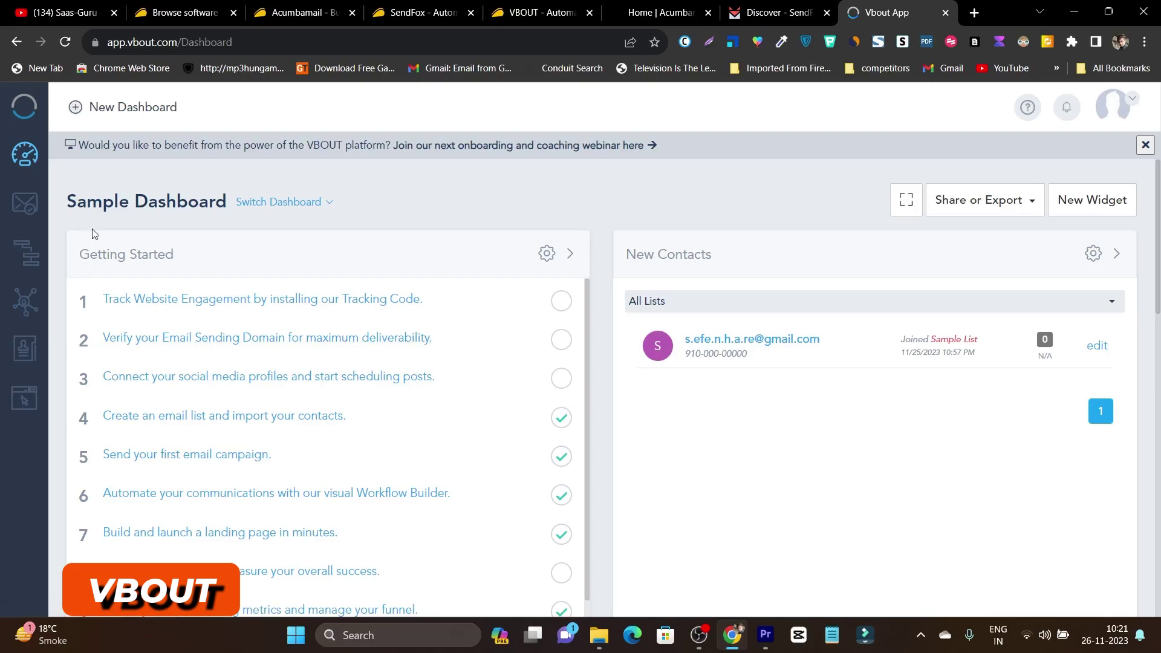
{"action": "scroll", "coordinate": [493, 266], "scroll_direction": "down", "scroll_amount": 1}
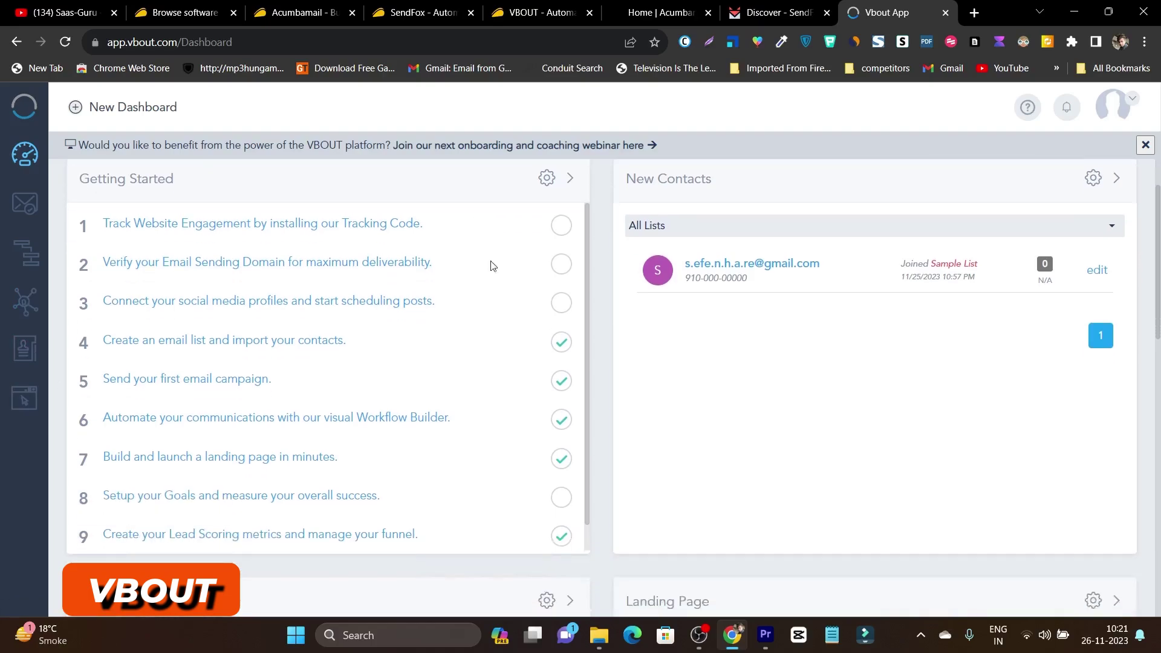
{"action": "scroll", "coordinate": [553, 357], "scroll_direction": "up", "scroll_amount": 1}
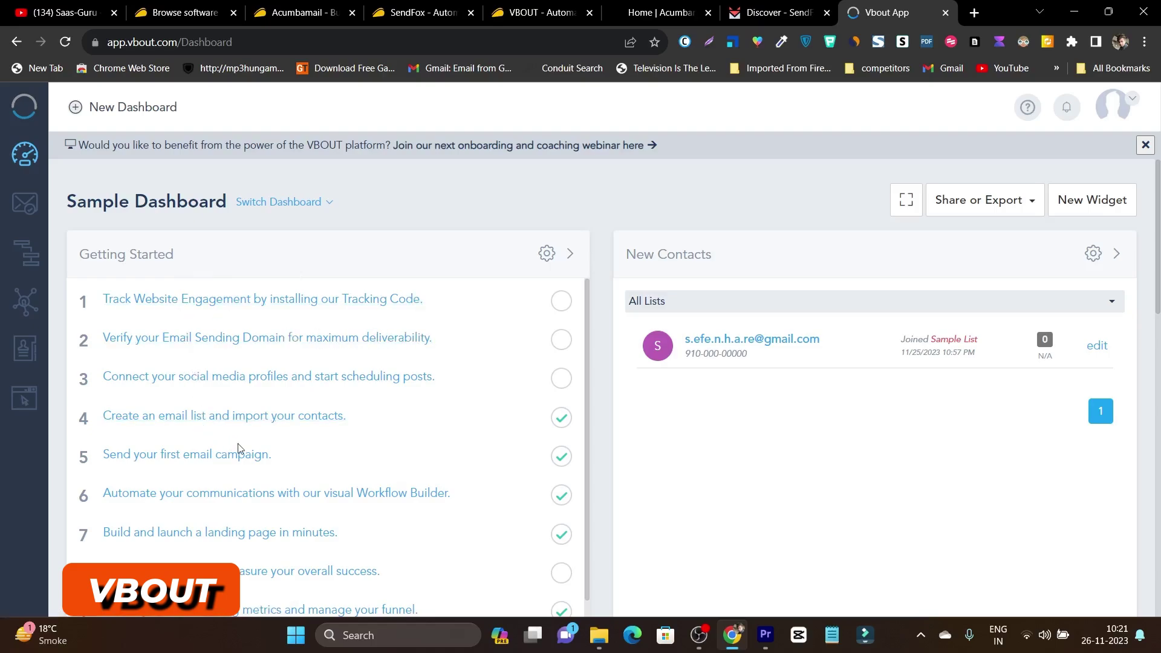
{"action": "left_click", "coordinate": [24, 208]}
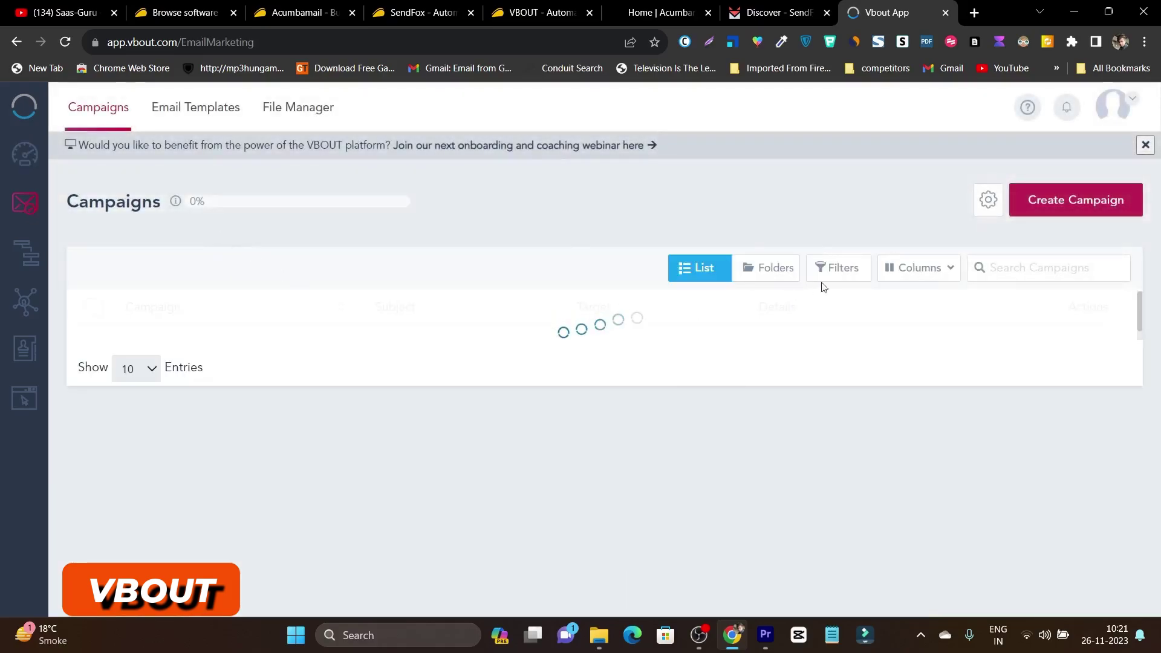
Step: Create a new regular email campaign with the name "fdfgg" and look over its type and sending process options
{"action": "left_click", "coordinate": [1082, 206]}
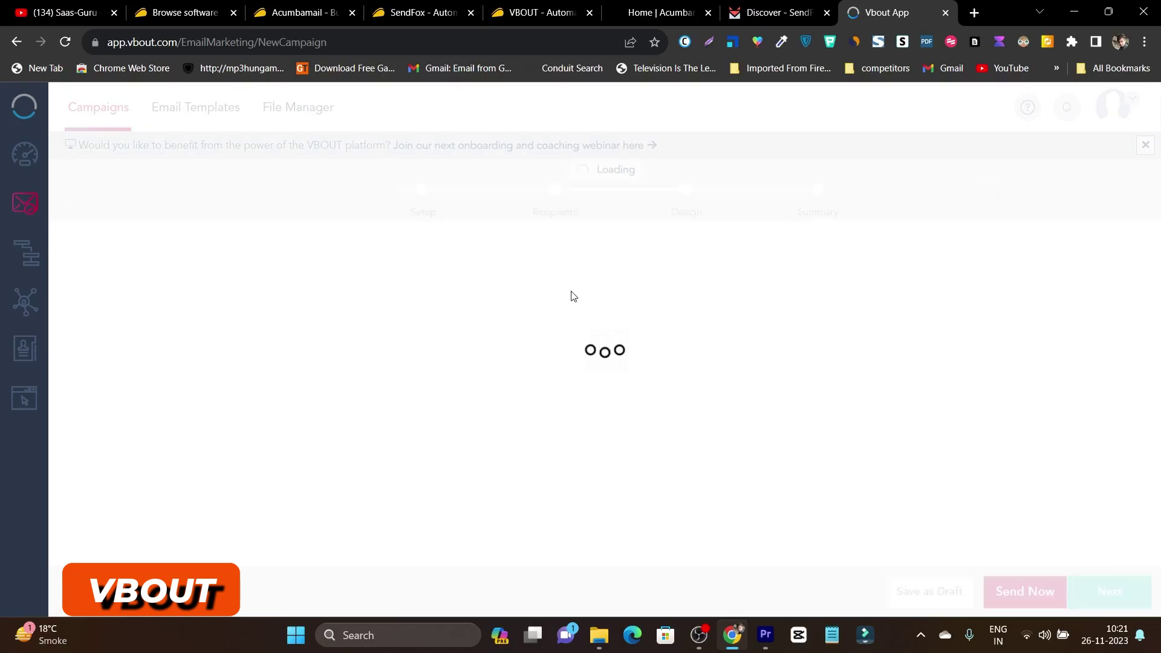
{"action": "scroll", "coordinate": [236, 381], "scroll_direction": "down", "scroll_amount": 1}
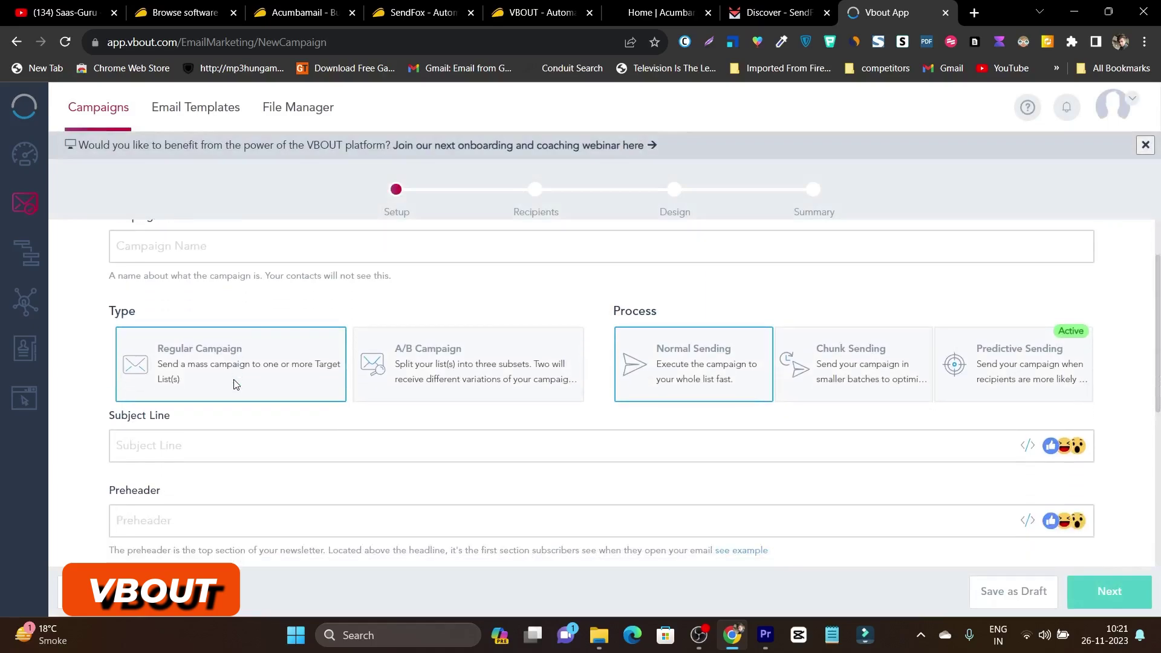
{"action": "left_click", "coordinate": [317, 257]}
{"action": "type", "text": "fdfgg"}
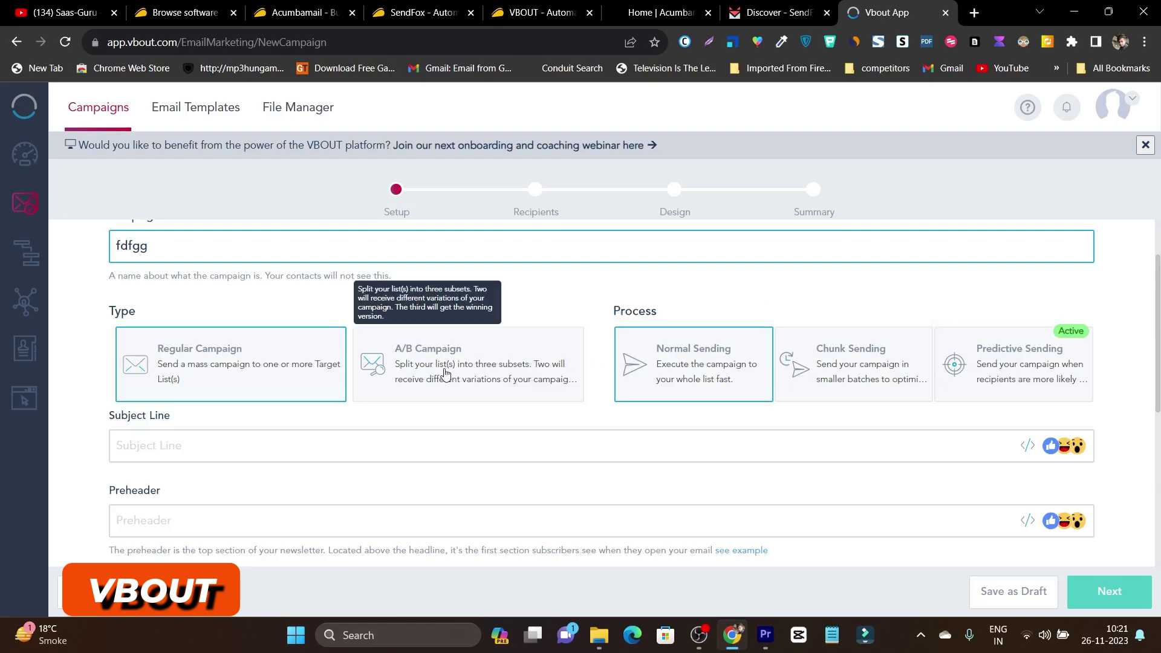
{"action": "scroll", "coordinate": [327, 345], "scroll_direction": "down", "scroll_amount": 3}
{"action": "scroll", "coordinate": [294, 266], "scroll_direction": "up", "scroll_amount": 2}
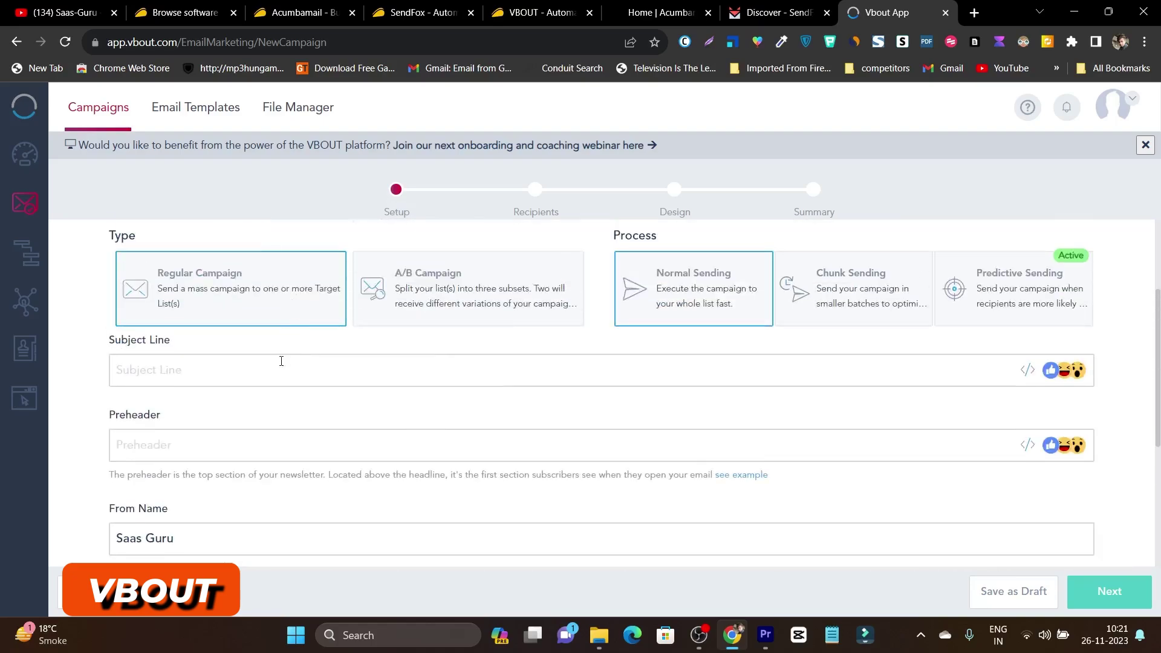
Step: Set the campaign's subject line to "hfdh" and preheader to "fghgh", and continue to the recipients stage
{"action": "left_click", "coordinate": [286, 380]}
{"action": "type", "text": "hfdh"}
{"action": "left_click", "coordinate": [293, 437]}
{"action": "type", "text": "fghgh"}
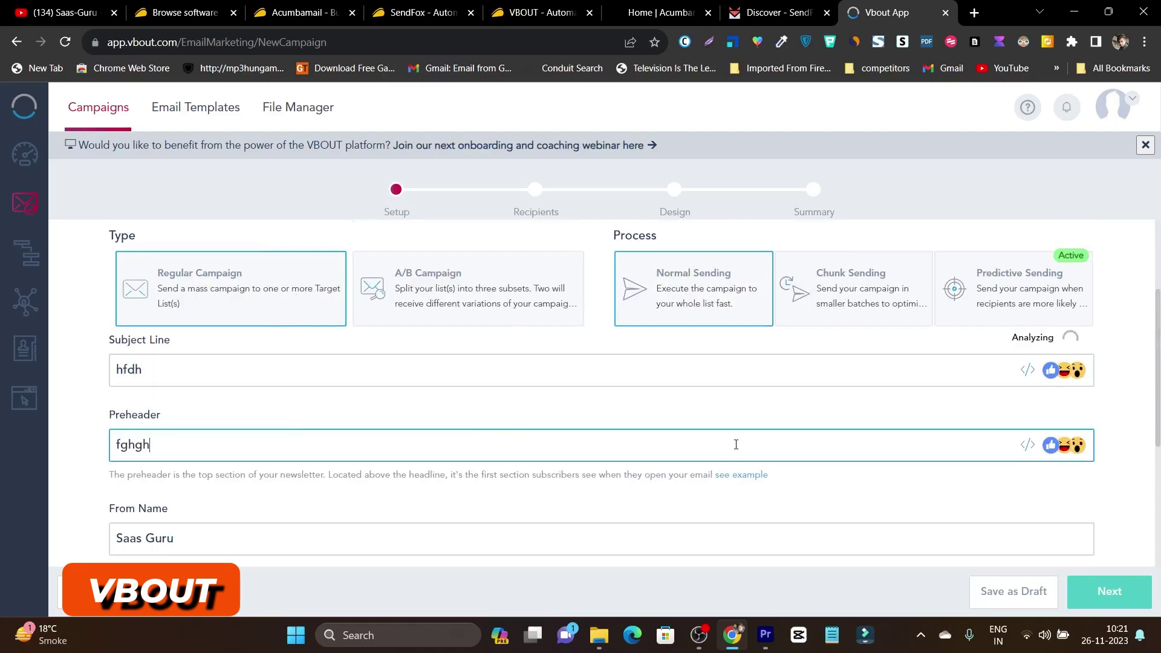
{"action": "scroll", "coordinate": [504, 497], "scroll_direction": "down", "scroll_amount": 3}
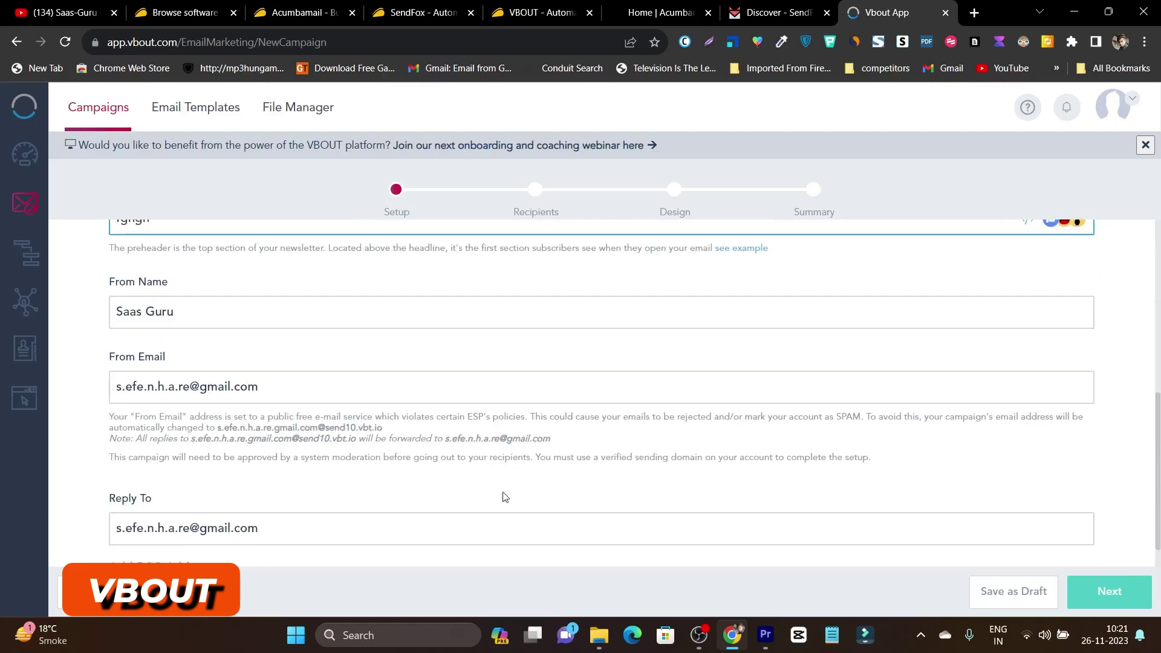
{"action": "left_click", "coordinate": [1142, 589]}
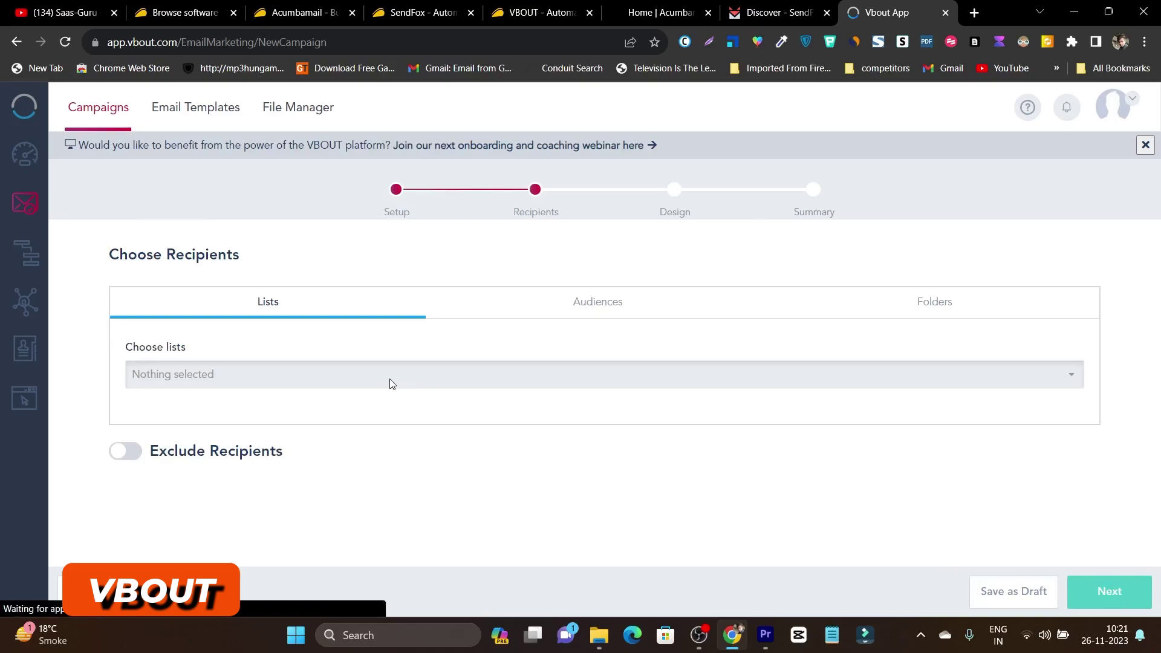
Step: Choose Sample List as the campaign's recipient list and continue to the design stage
{"action": "left_click", "coordinate": [391, 383]}
{"action": "left_click", "coordinate": [314, 441]}
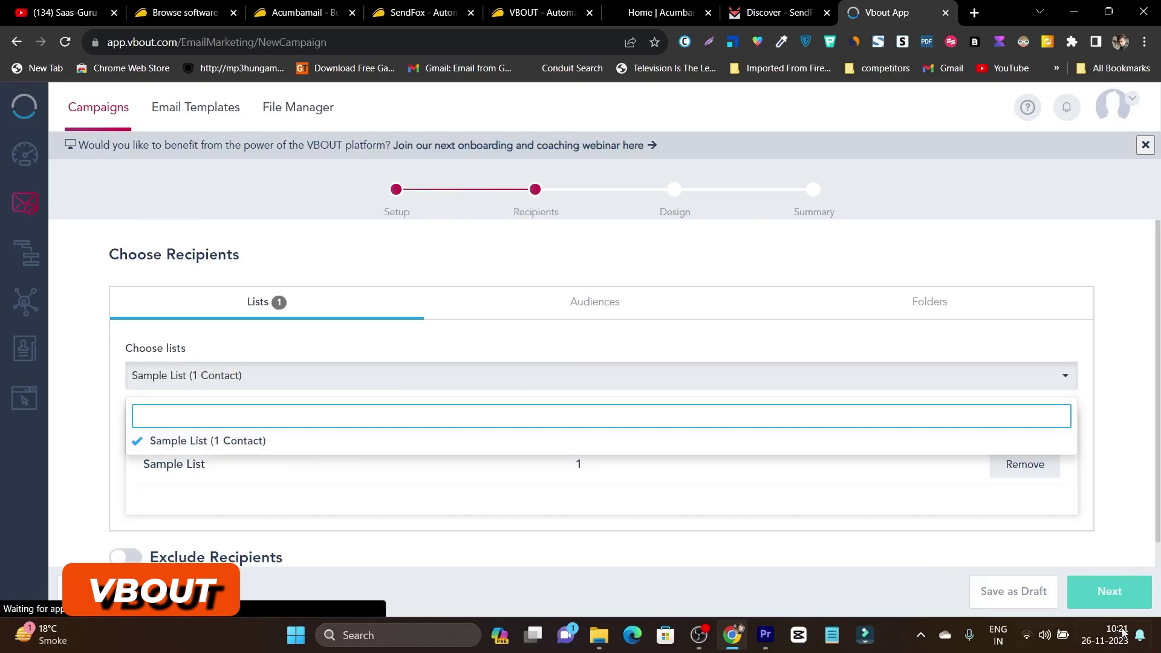
{"action": "left_click", "coordinate": [1118, 596]}
Step: Browse the available email templates under Themes for the regular campaign
{"action": "scroll", "coordinate": [438, 394], "scroll_direction": "down", "scroll_amount": 2}
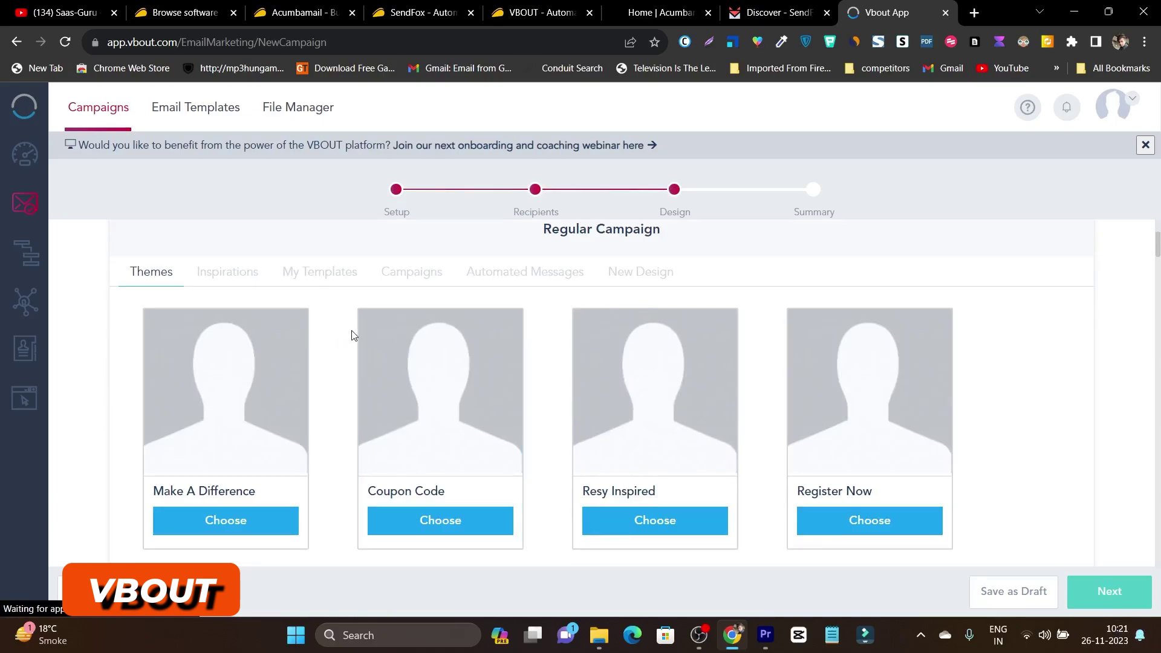
{"action": "scroll", "coordinate": [353, 335], "scroll_direction": "down", "scroll_amount": 1}
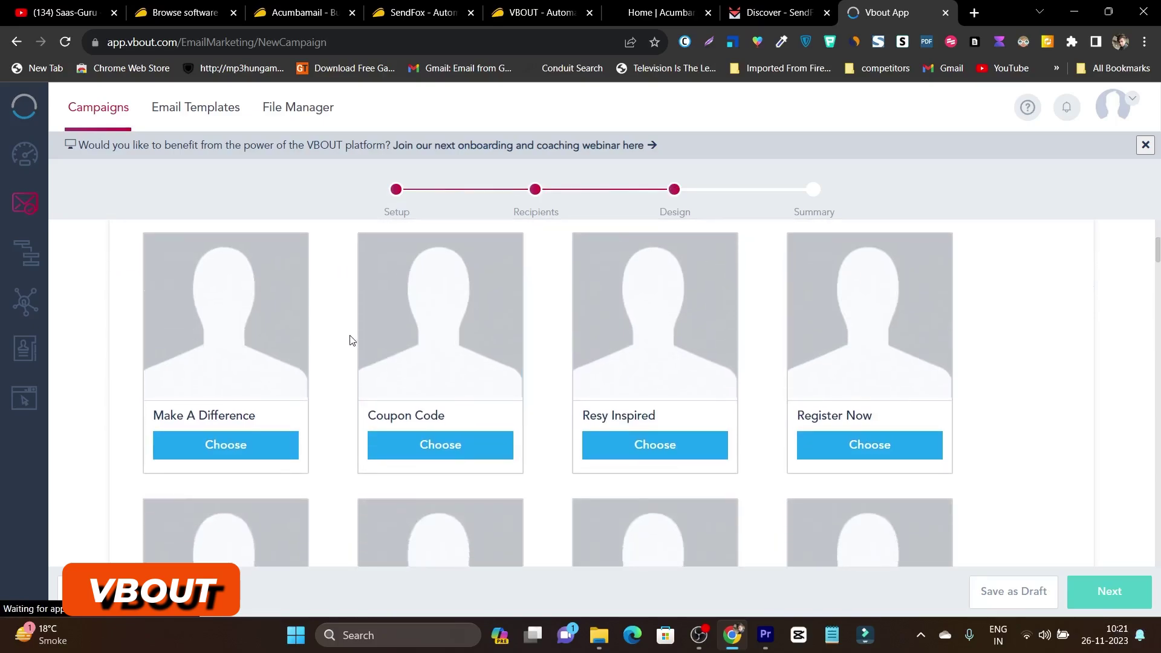
{"action": "scroll", "coordinate": [198, 422], "scroll_direction": "down", "scroll_amount": 1}
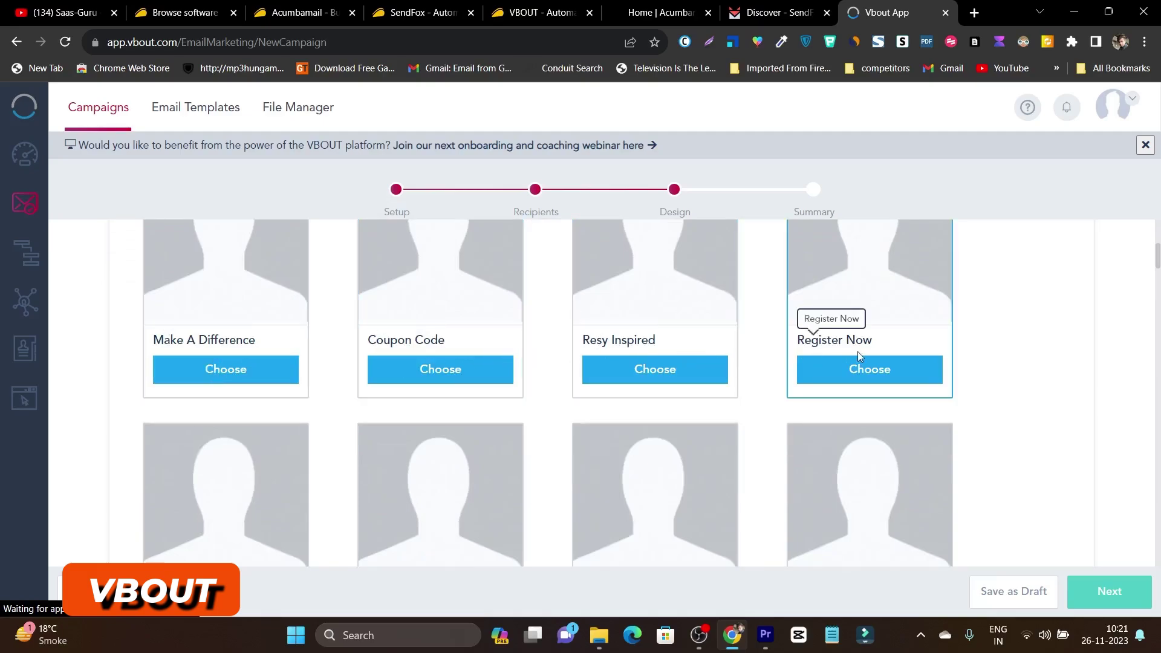
{"action": "scroll", "coordinate": [859, 353], "scroll_direction": "down", "scroll_amount": 2}
{"action": "scroll", "coordinate": [860, 357], "scroll_direction": "down", "scroll_amount": 3}
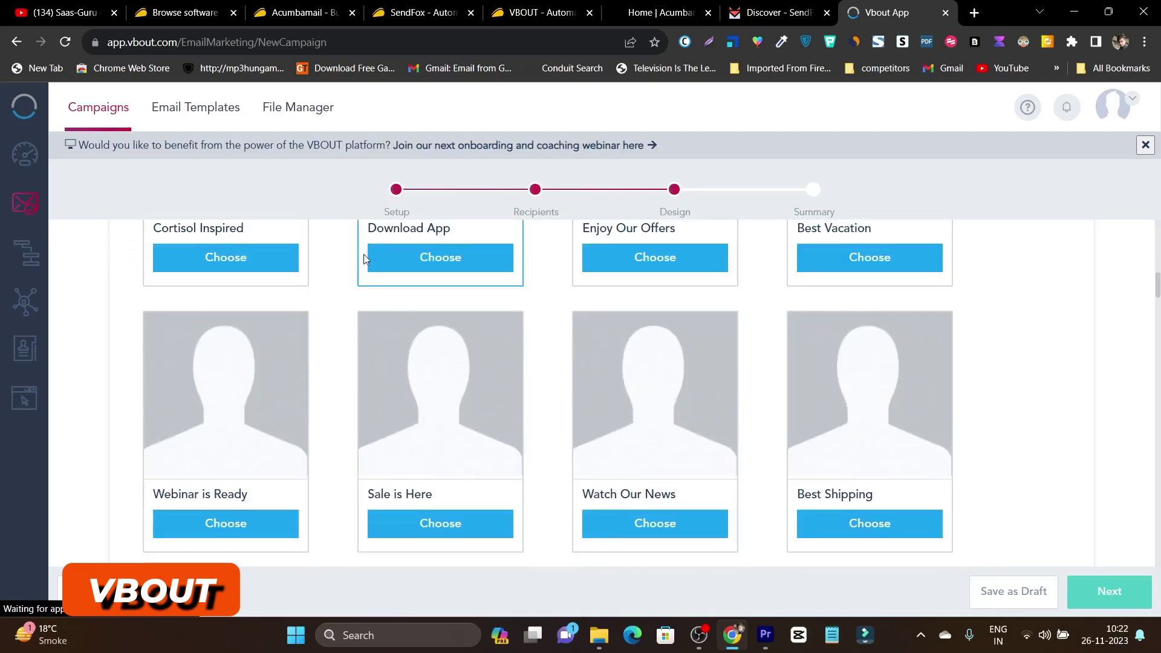
{"action": "scroll", "coordinate": [652, 345], "scroll_direction": "up", "scroll_amount": 6}
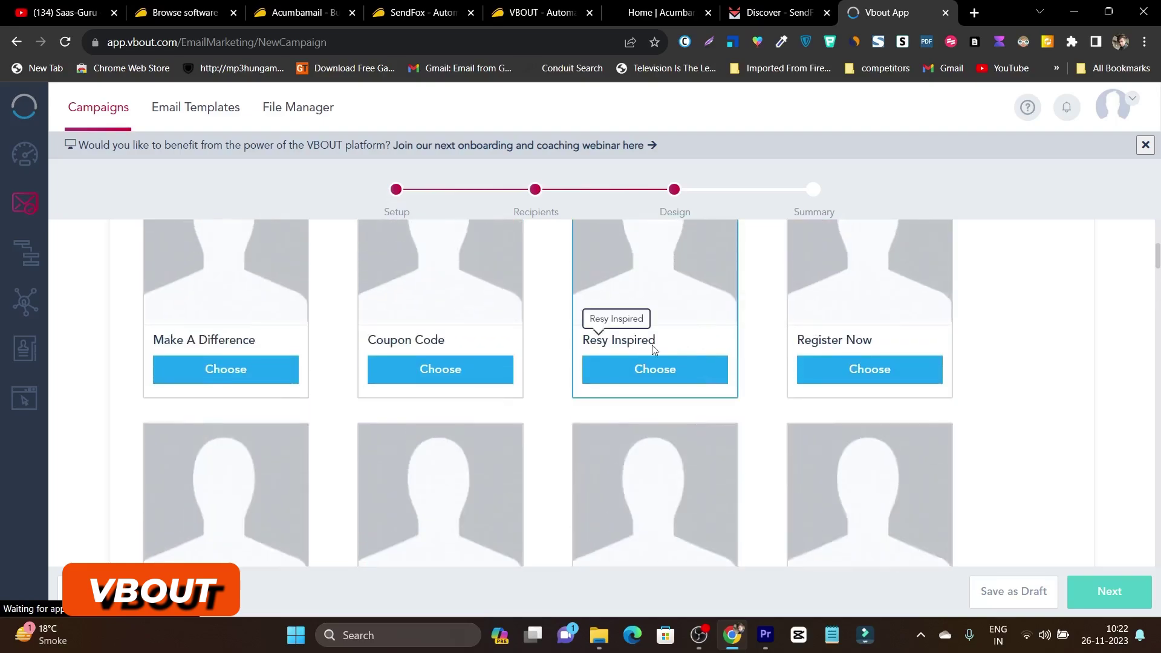
Step: Browse the Inspirations templates and choose the Coupon Code design for the campaign
{"action": "left_click", "coordinate": [248, 422]}
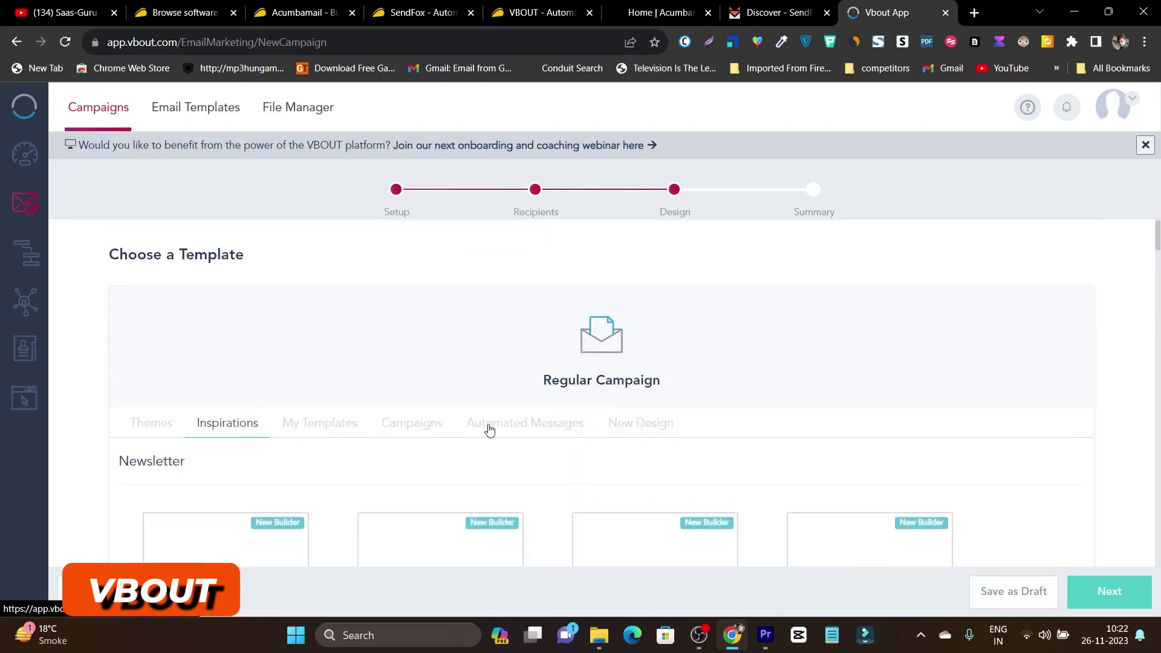
{"action": "scroll", "coordinate": [596, 452], "scroll_direction": "down", "scroll_amount": 3}
{"action": "scroll", "coordinate": [596, 450], "scroll_direction": "down", "scroll_amount": 10}
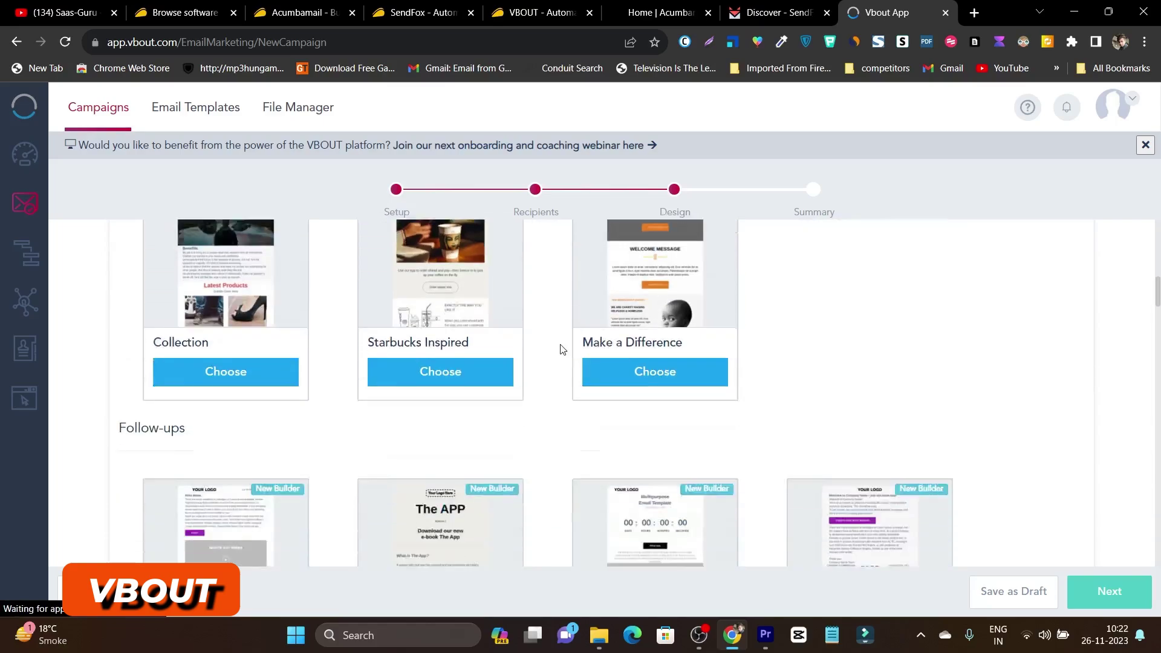
{"action": "scroll", "coordinate": [585, 435], "scroll_direction": "down", "scroll_amount": 2}
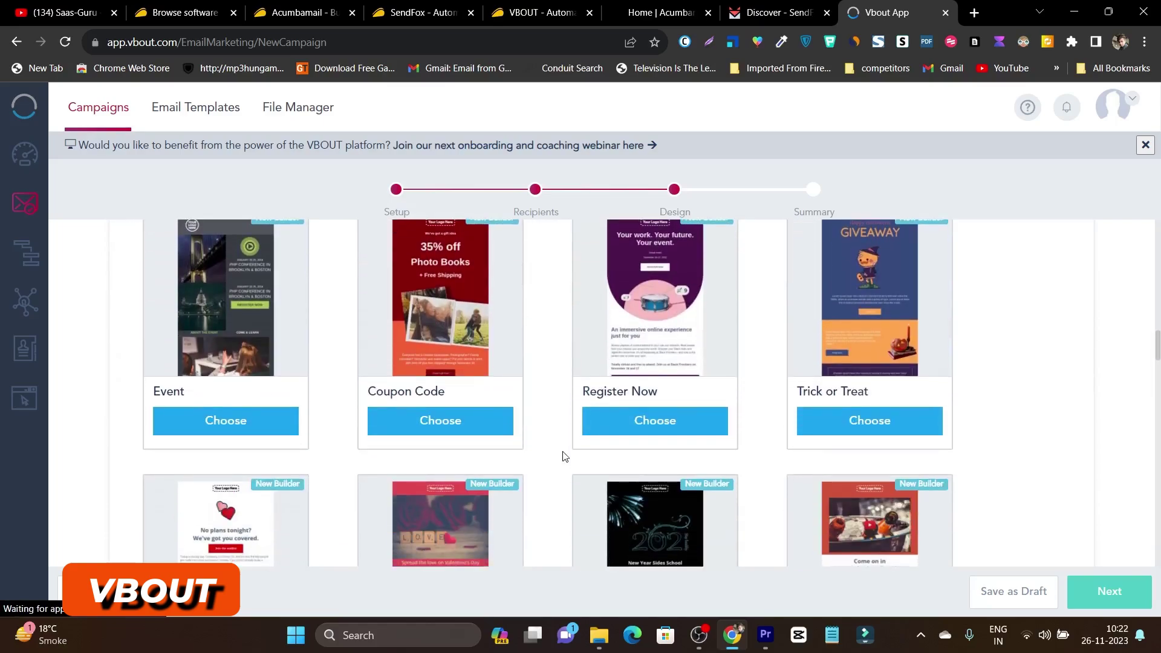
{"action": "left_click", "coordinate": [457, 422]}
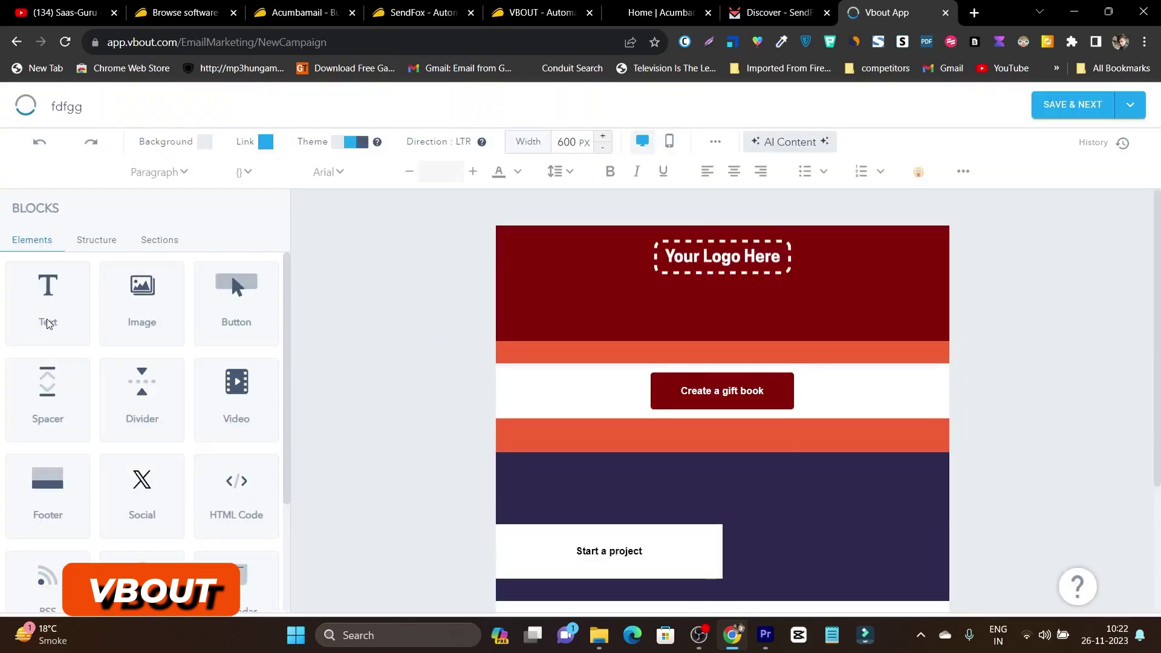
Step: Add a text block between the dark blue 25% off section and the "Follow us" line of the email
{"action": "left_click_drag", "start_coordinate": [45, 320], "coordinate": [764, 455]}
{"action": "left_click_drag", "start_coordinate": [778, 433], "coordinate": [771, 463]}
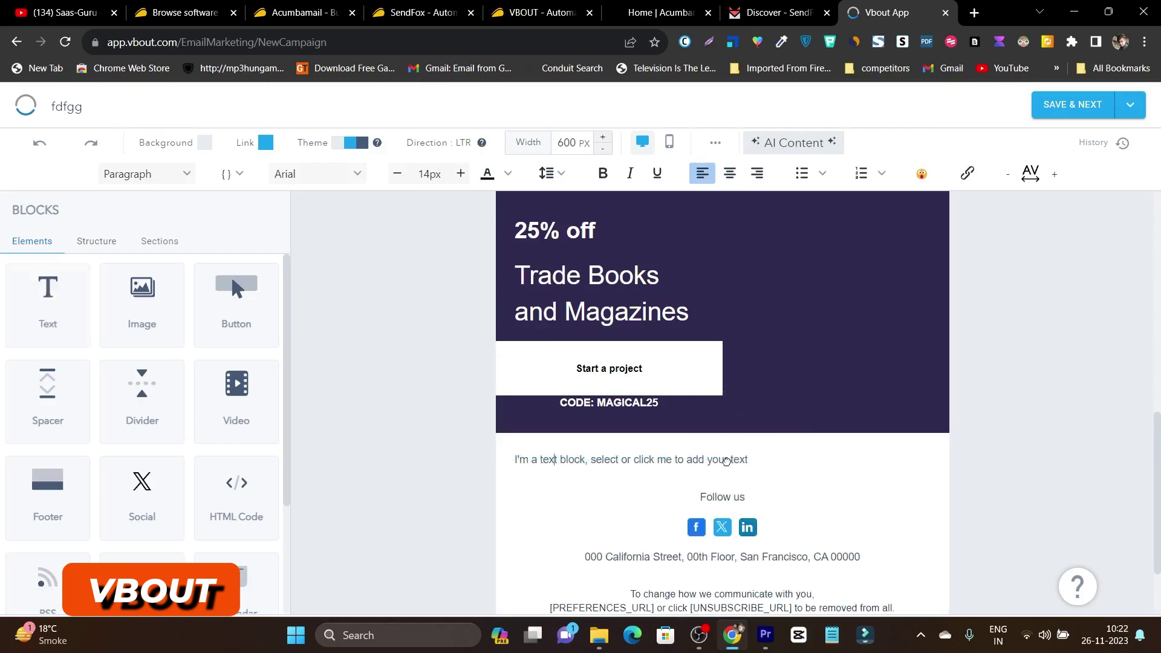
Step: Inspect the text options of the "25% off" and "CODE: SUPERPOWER35" blocks and review the whole email layout
{"action": "scroll", "coordinate": [612, 381], "scroll_direction": "up", "scroll_amount": 3}
{"action": "left_click", "coordinate": [613, 380]}
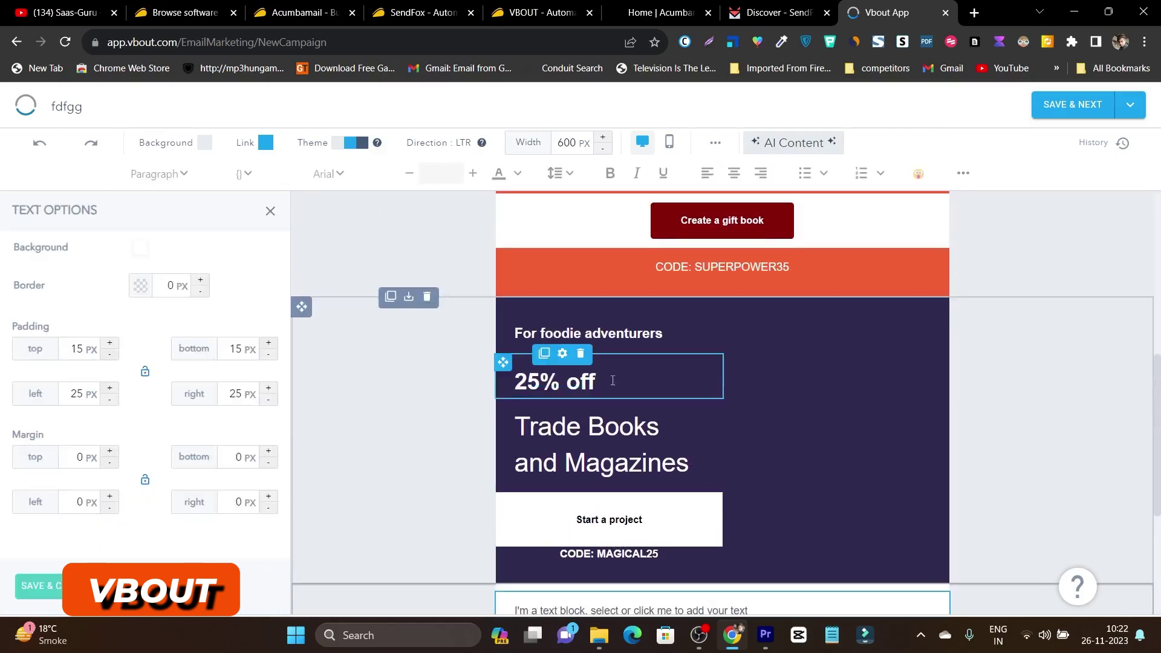
{"action": "left_click", "coordinate": [586, 393]}
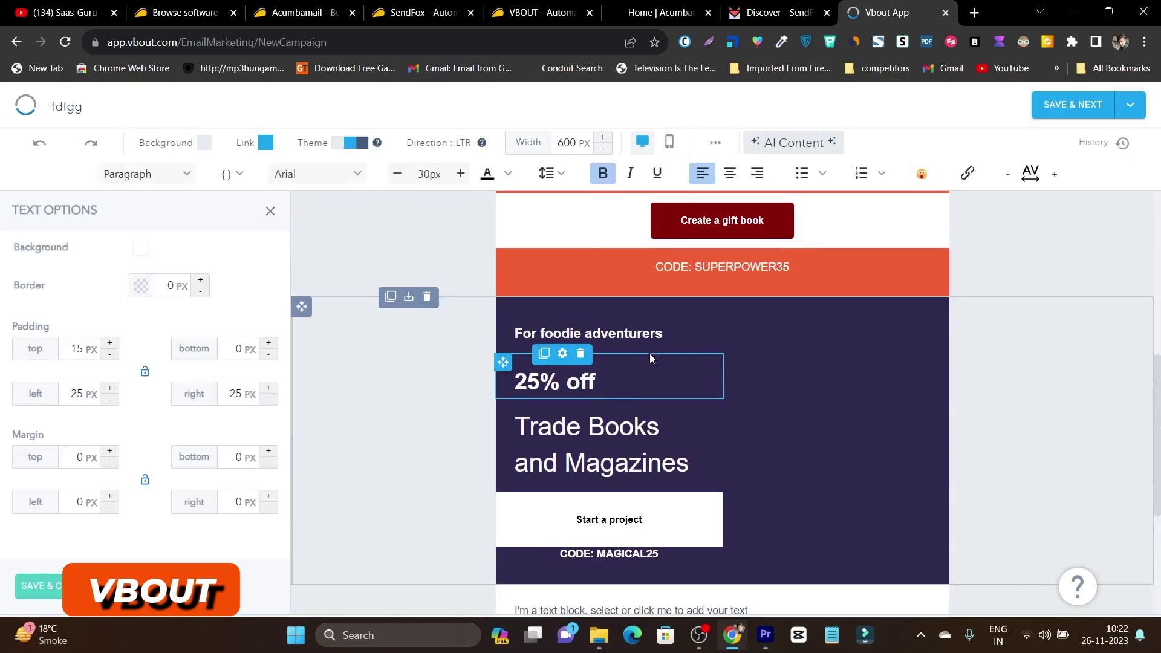
{"action": "left_click", "coordinate": [659, 267]}
{"action": "left_click", "coordinate": [658, 266]}
{"action": "scroll", "coordinate": [695, 362], "scroll_direction": "up", "scroll_amount": 4}
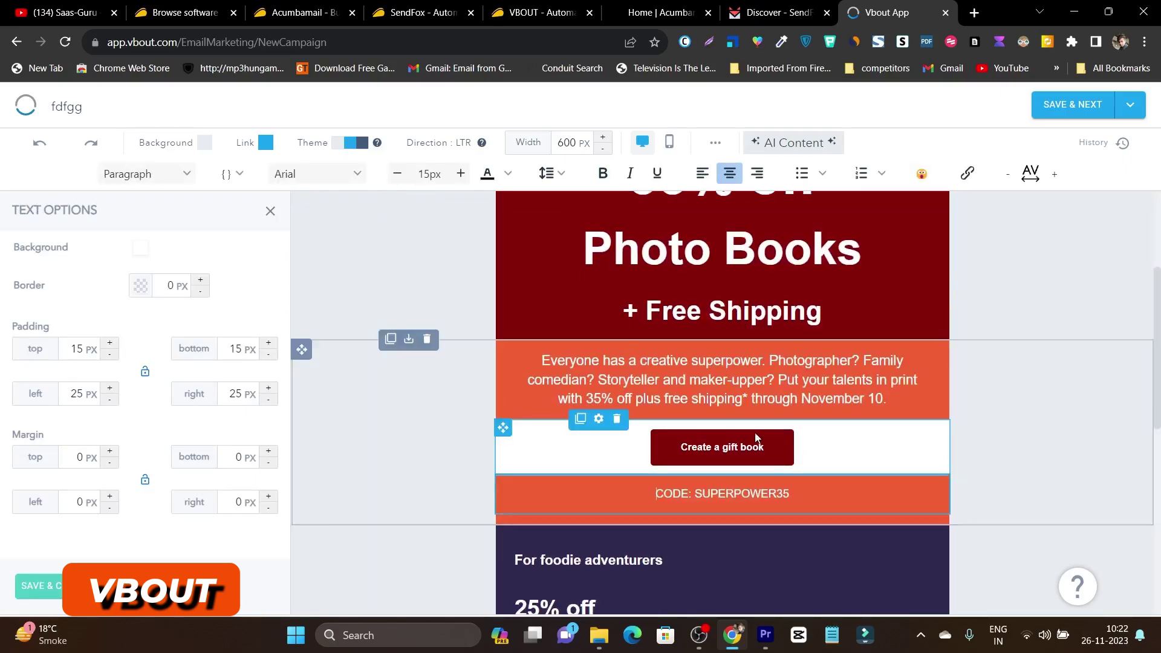
{"action": "scroll", "coordinate": [809, 448], "scroll_direction": "up", "scroll_amount": 3}
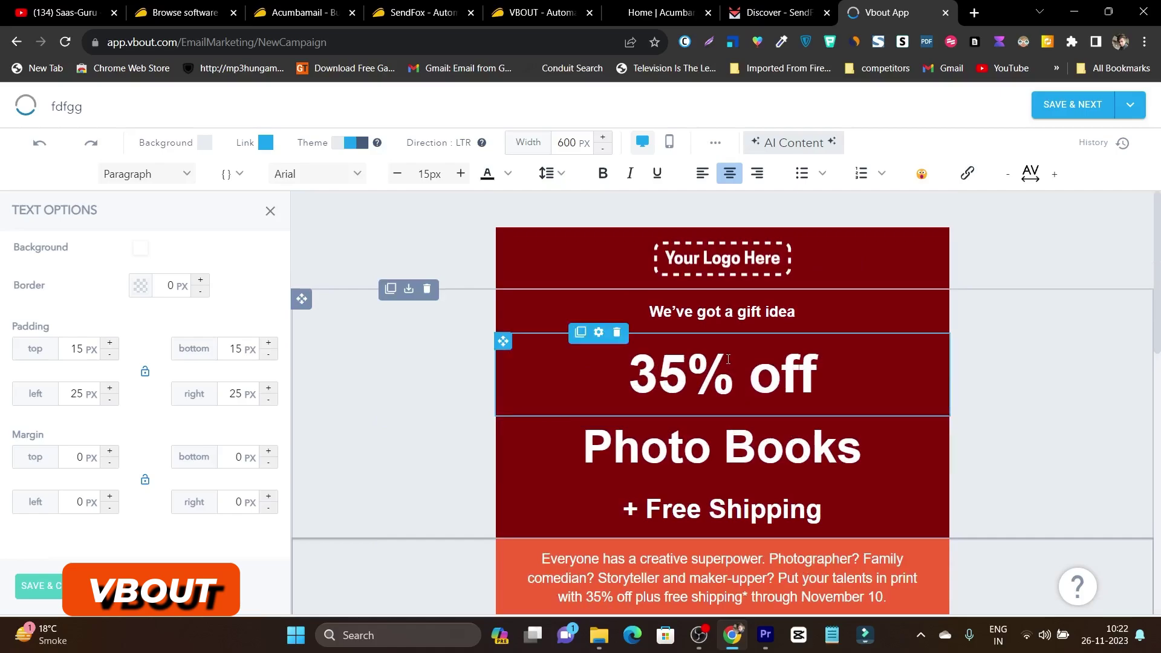
{"action": "scroll", "coordinate": [728, 359], "scroll_direction": "down", "scroll_amount": 14}
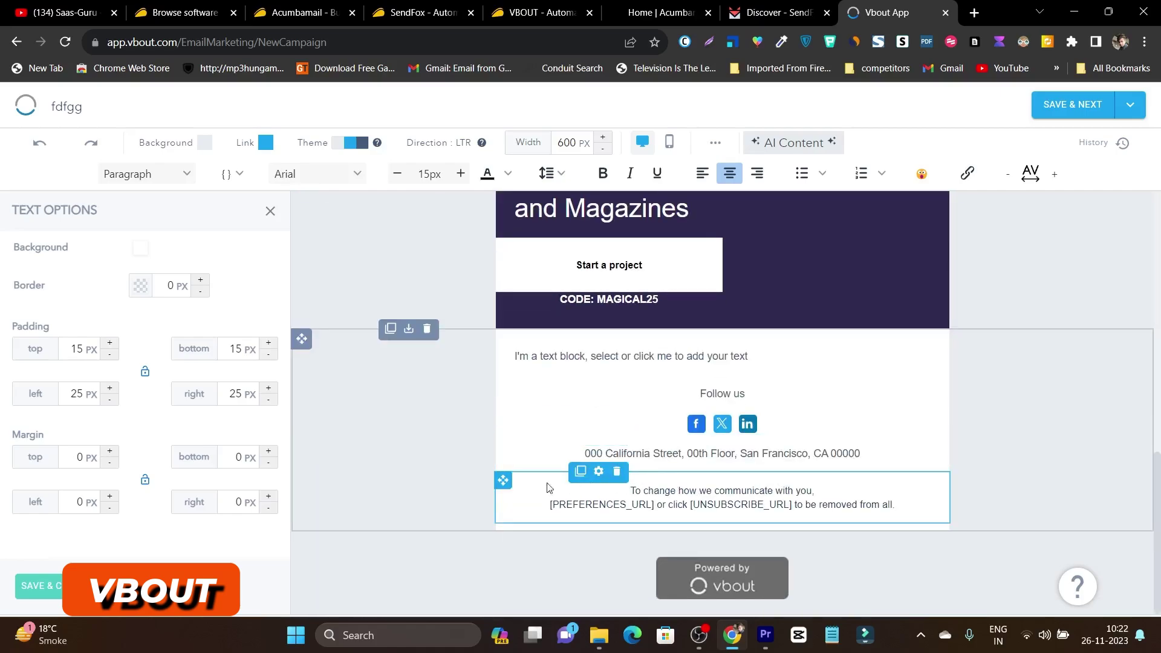
{"action": "scroll", "coordinate": [472, 471], "scroll_direction": "up", "scroll_amount": 8}
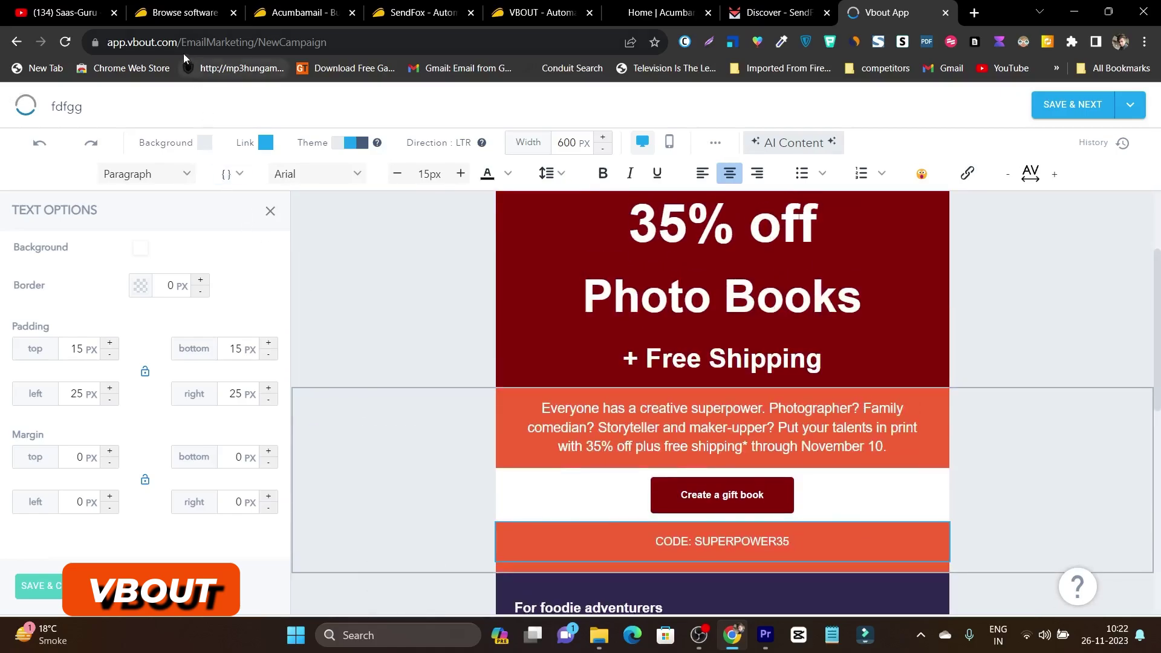
Step: Leave the email editor without saving by going back to the app.vbout.com address
{"action": "left_click", "coordinate": [183, 51]}
{"action": "left_click_drag", "start_coordinate": [225, 42], "coordinate": [423, 50]}
{"action": "key", "text": "BackSpace"}
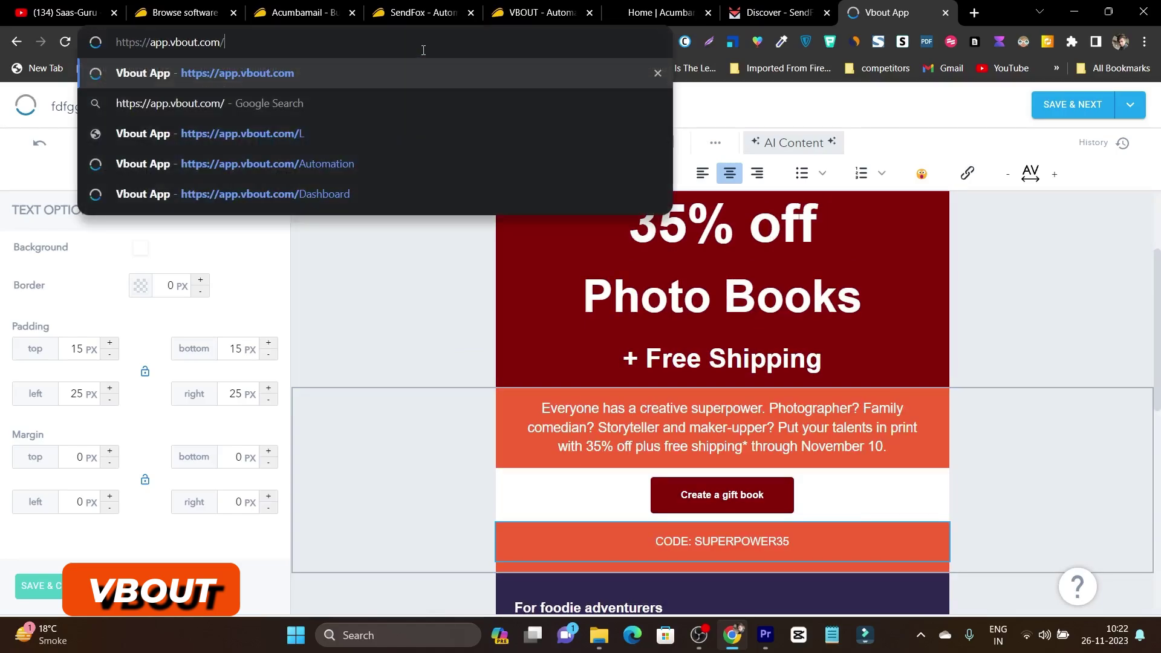
{"action": "key", "text": "Return"}
{"action": "left_click", "coordinate": [647, 129]}
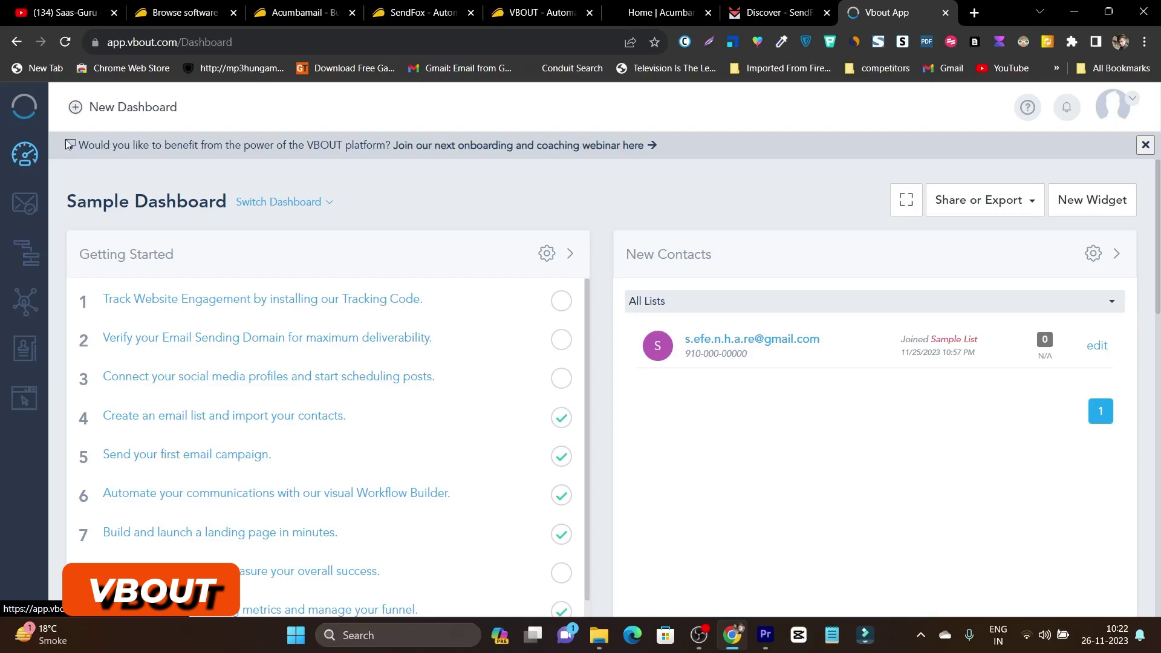
Step: Open the Sample automation workflow, look over its triggers, and place an Opened Email trigger above the note on the canvas
{"action": "left_click", "coordinate": [26, 265]}
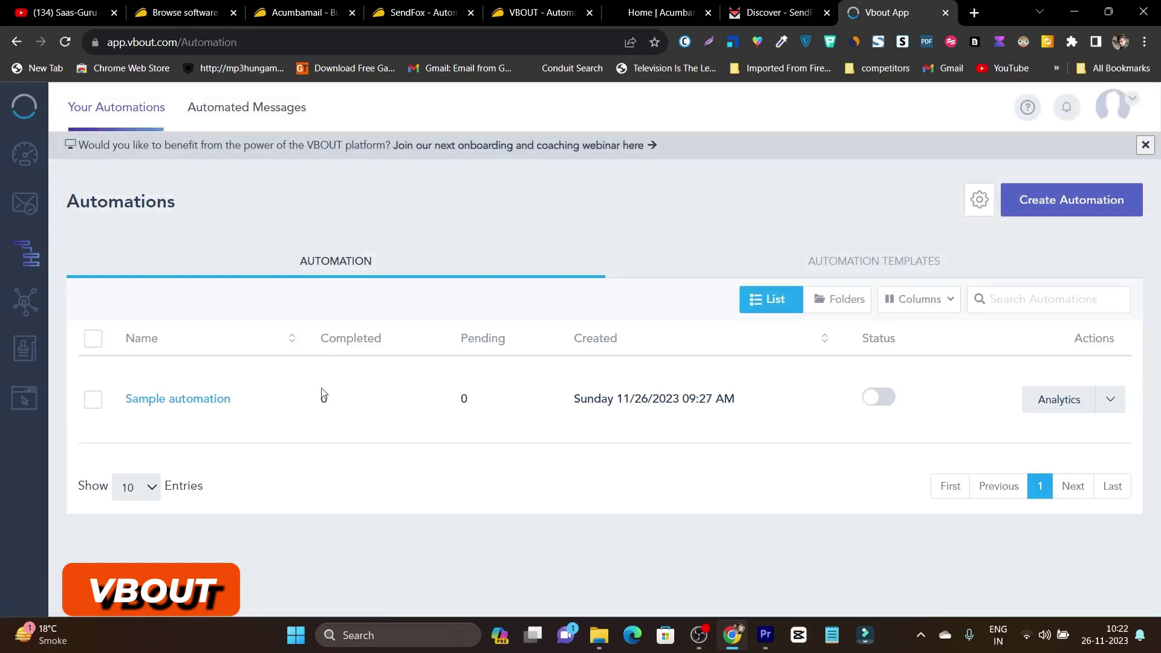
{"action": "left_click", "coordinate": [189, 401]}
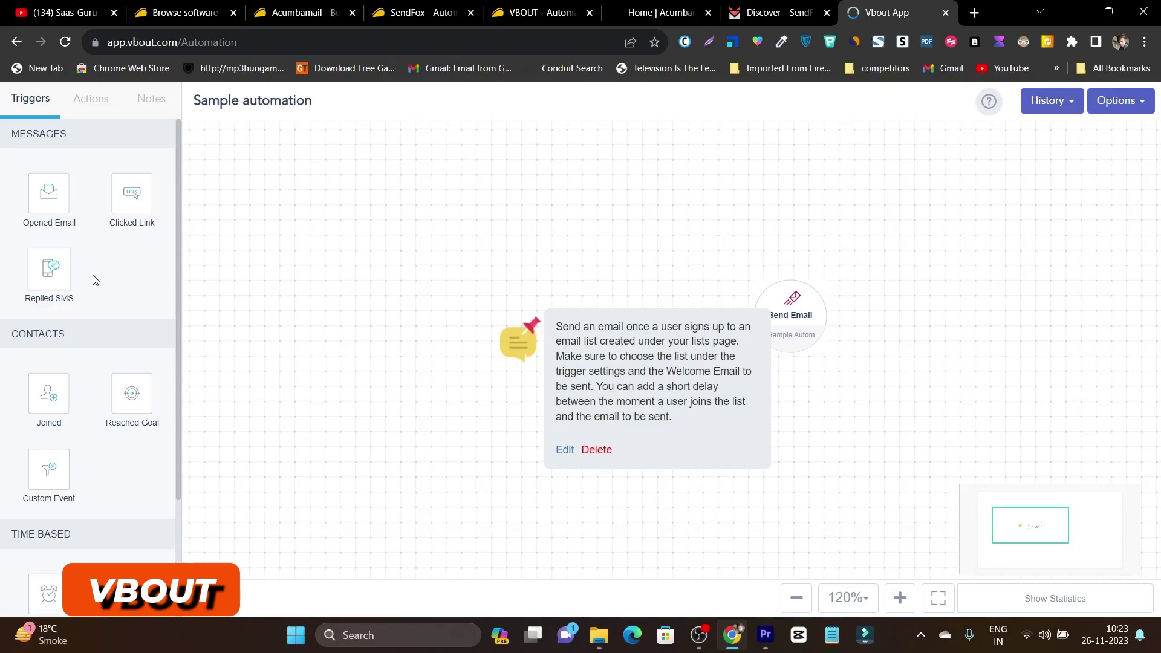
{"action": "scroll", "coordinate": [93, 284], "scroll_direction": "down", "scroll_amount": 3}
{"action": "scroll", "coordinate": [85, 272], "scroll_direction": "up", "scroll_amount": 3}
{"action": "left_click_drag", "start_coordinate": [53, 198], "coordinate": [524, 197]}
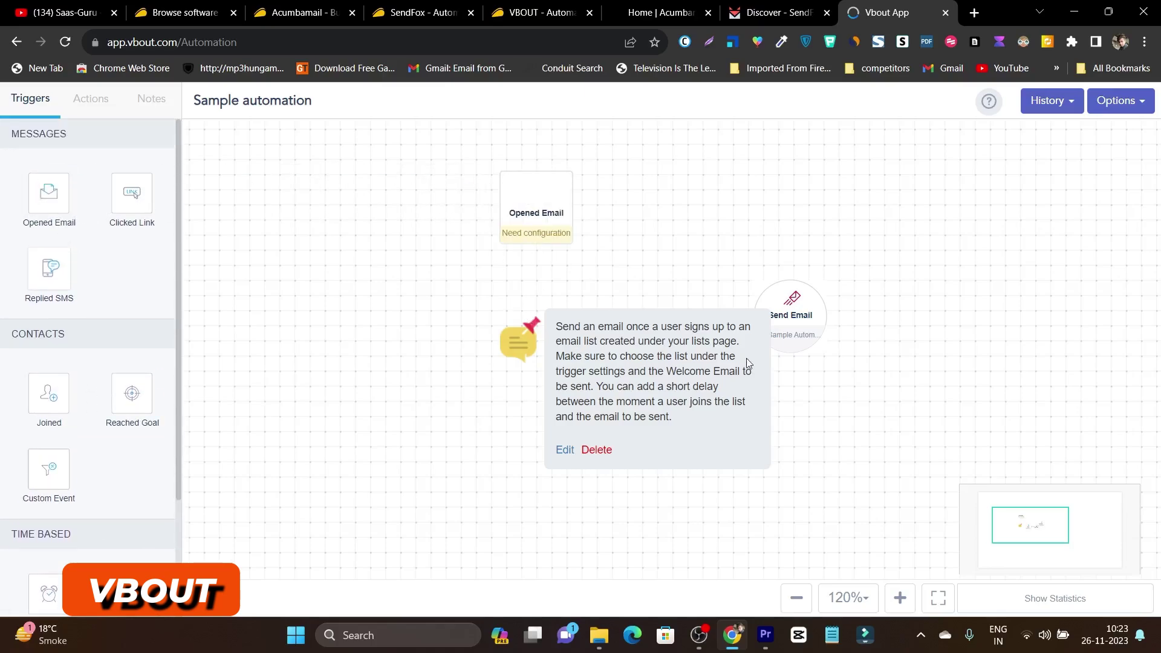
Step: Leave the Sample automation workflow without saving and reload the VBOUT app's home address
{"action": "double_click", "coordinate": [185, 47]}
{"action": "key", "text": "BackSpace"}
{"action": "key", "text": "Return"}
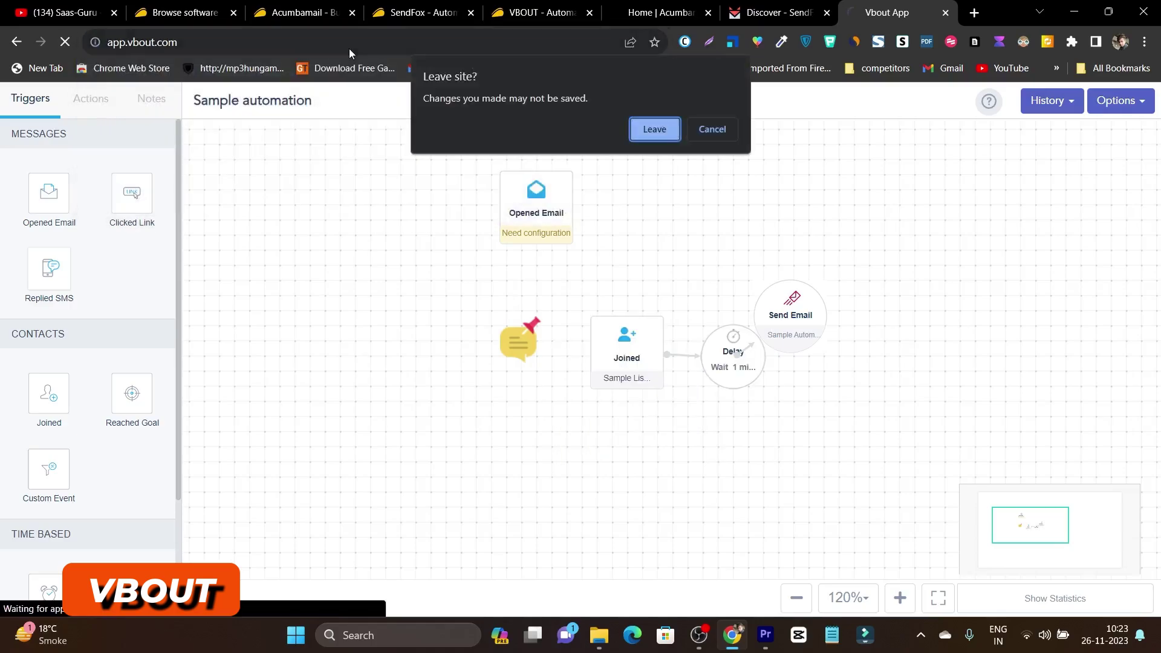
{"action": "left_click", "coordinate": [651, 129]}
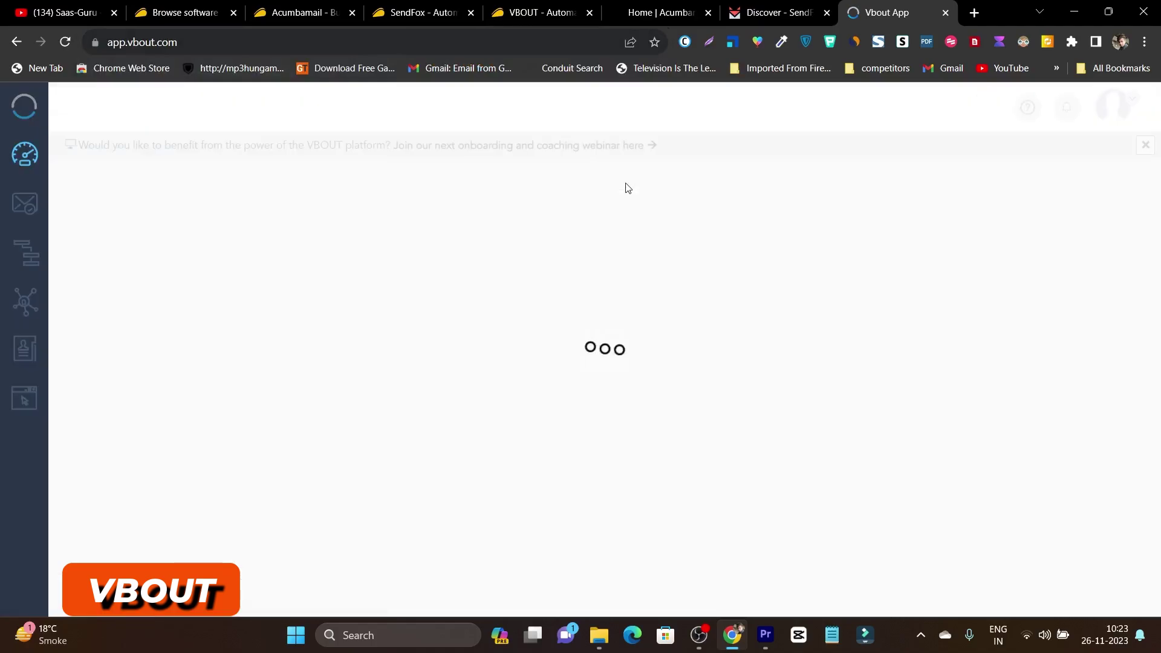
Step: Recheck VBOUT's license tiers on its AppSumo deal page and revisit SendFox's Smart Page Gallery
{"action": "left_click", "coordinate": [551, 6]}
{"action": "scroll", "coordinate": [705, 308], "scroll_direction": "up", "scroll_amount": 5}
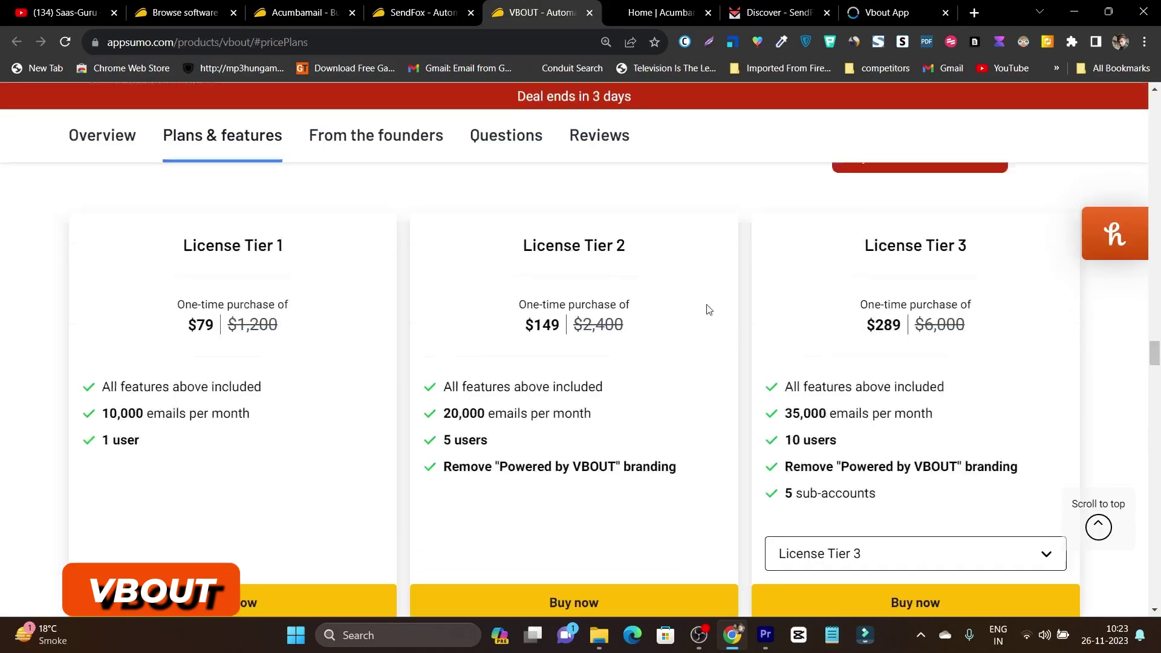
{"action": "left_click", "coordinate": [759, 6]}
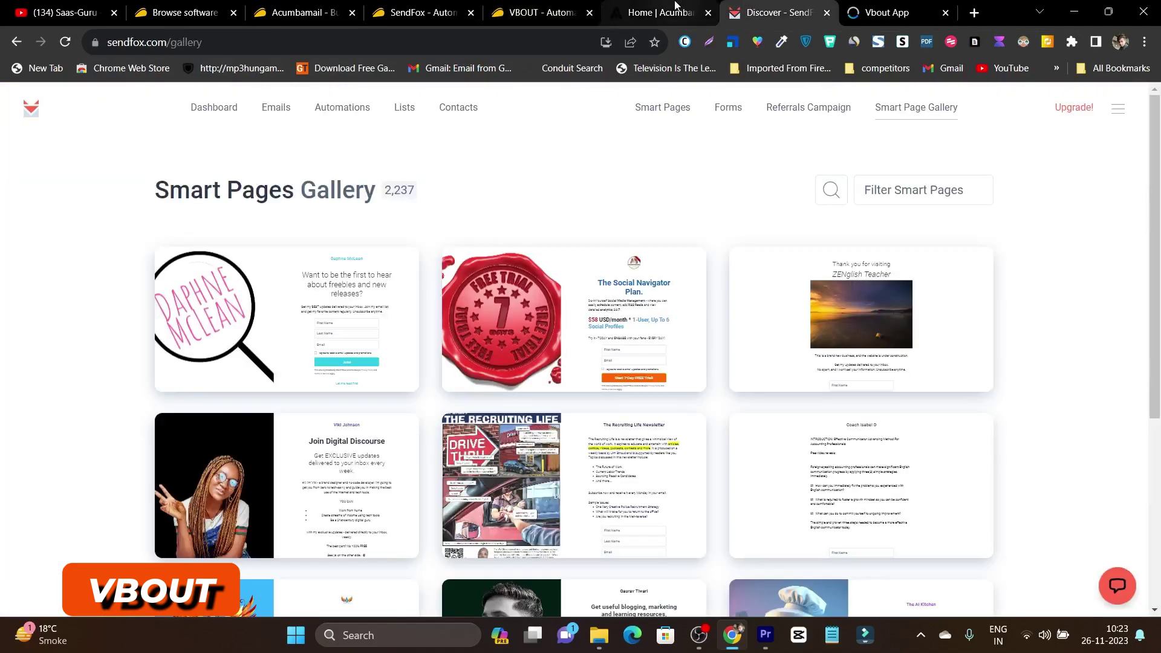
Step: Return to the VBOUT app and open its social media section
{"action": "left_click", "coordinate": [879, 6]}
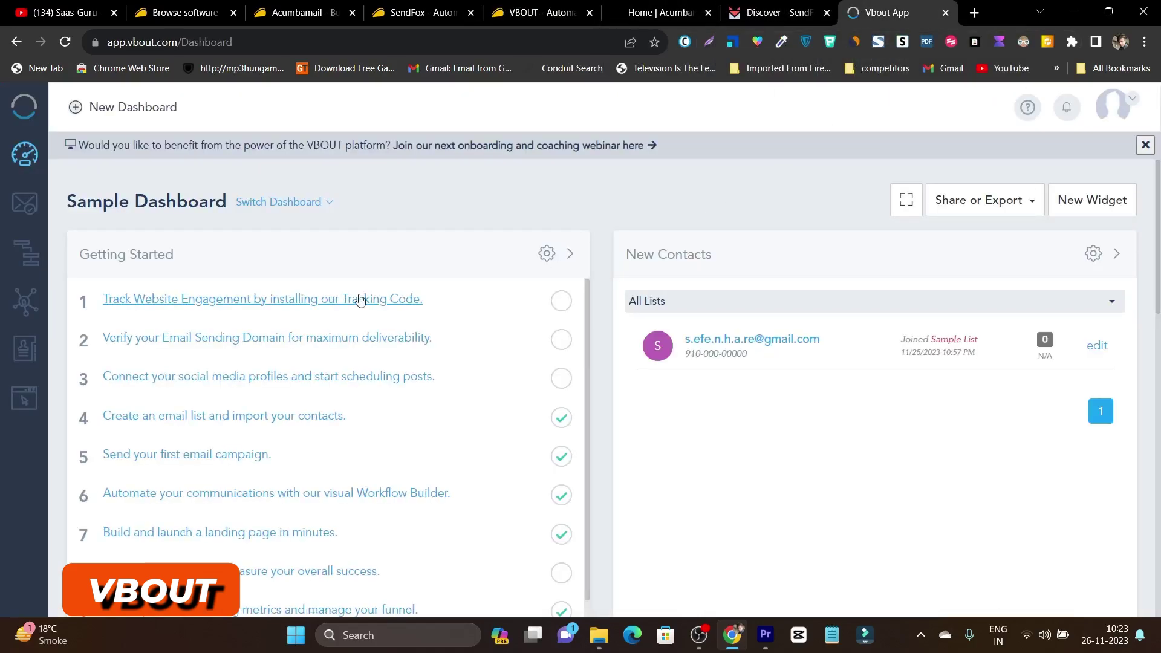
{"action": "left_click", "coordinate": [27, 306]}
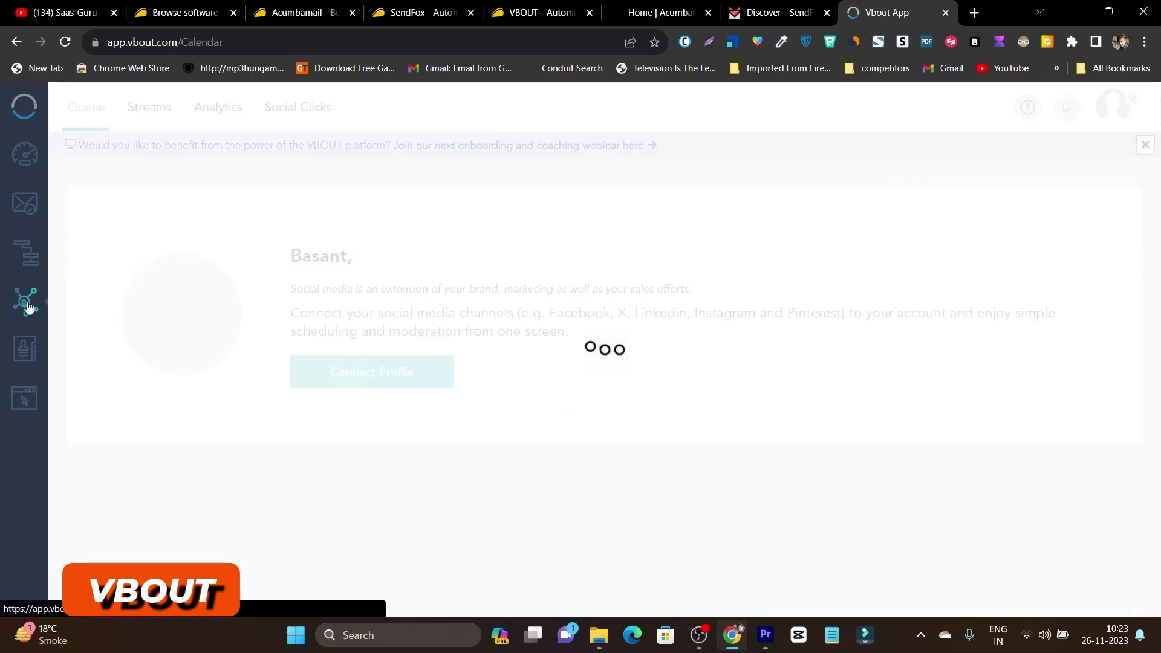
Step: Open the social profile connection manager, look through its Webinars, CRMs, Communications and Payments integrations, and close it
{"action": "left_click", "coordinate": [405, 381]}
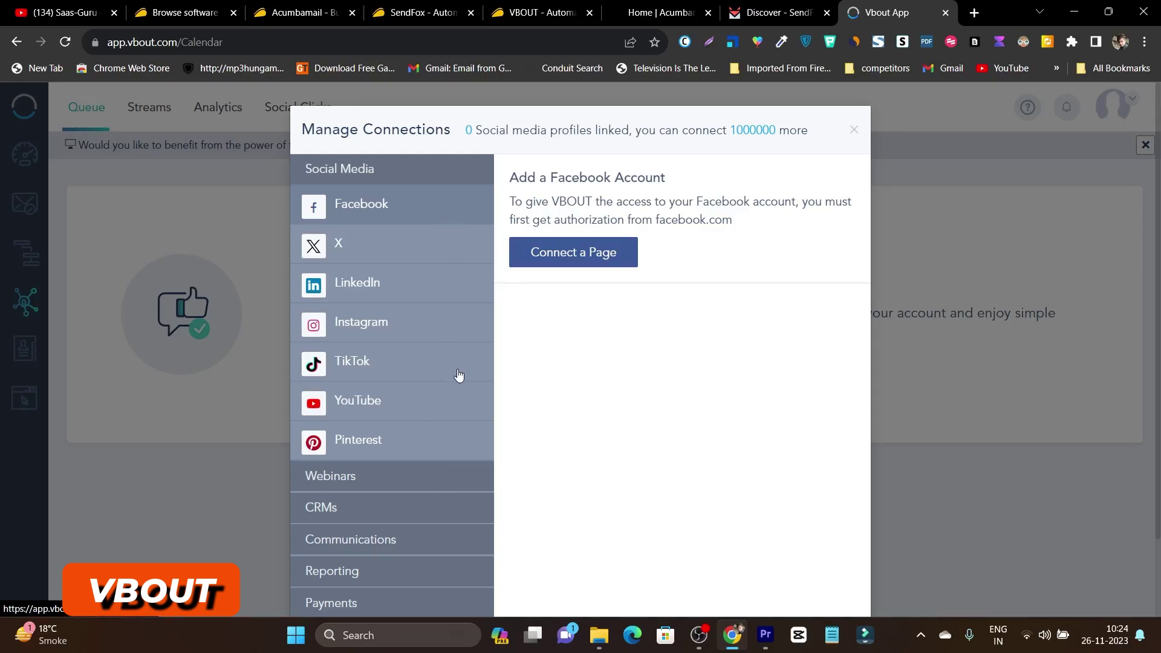
{"action": "scroll", "coordinate": [459, 387], "scroll_direction": "down", "scroll_amount": 2}
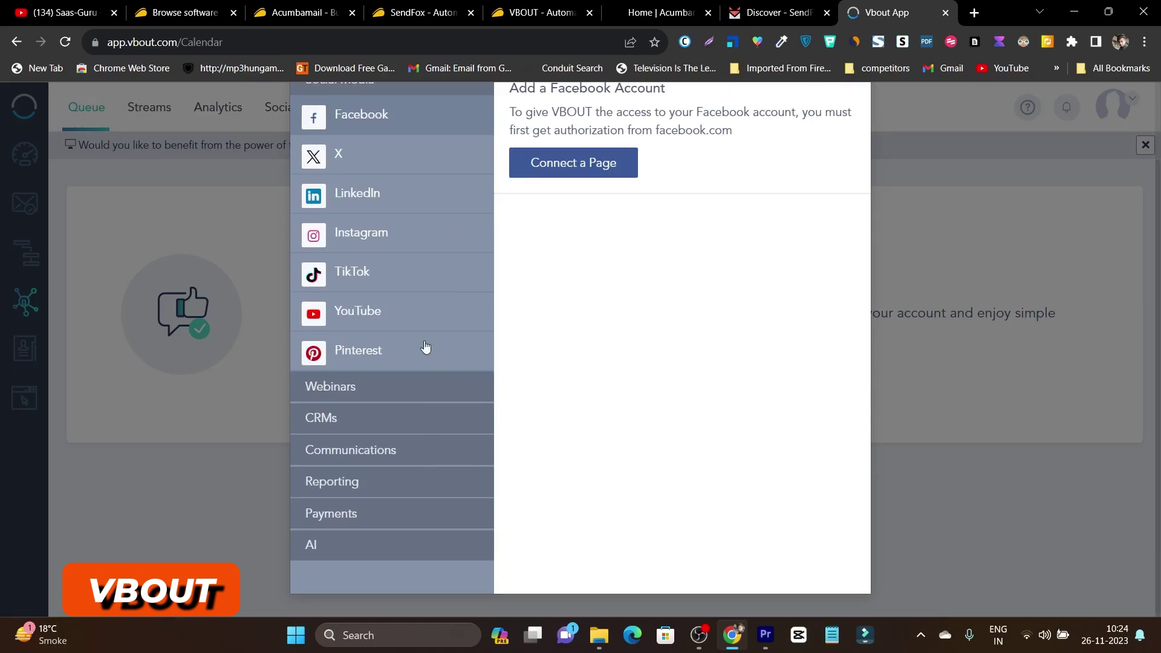
{"action": "left_click", "coordinate": [421, 392]}
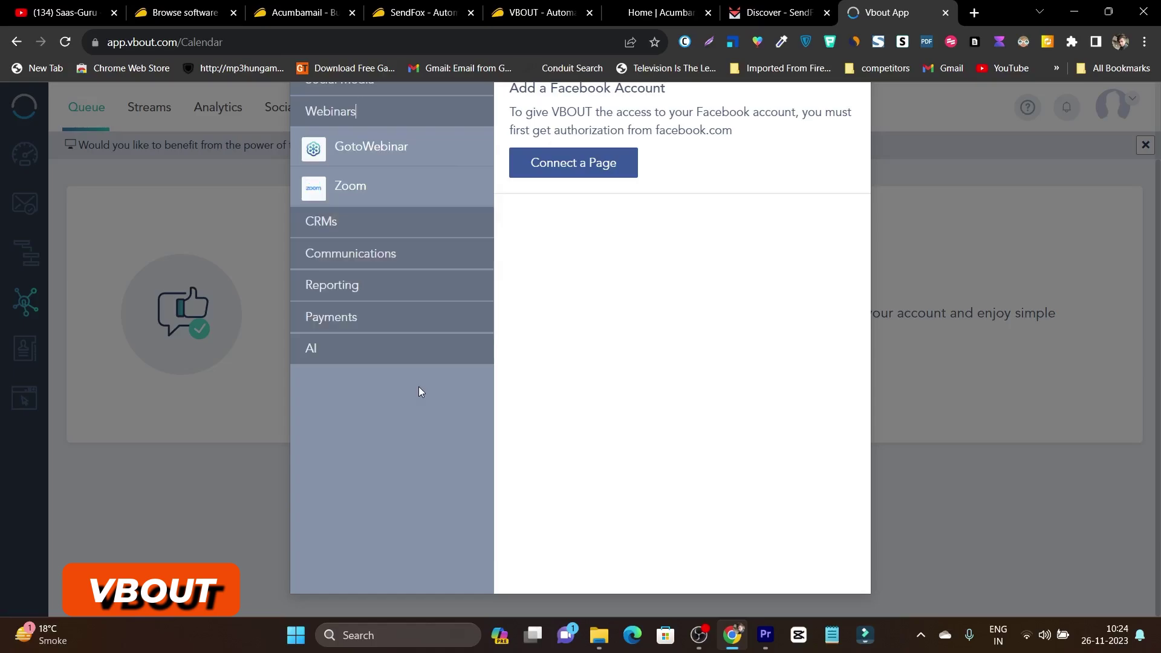
{"action": "scroll", "coordinate": [415, 239], "scroll_direction": "up", "scroll_amount": 2}
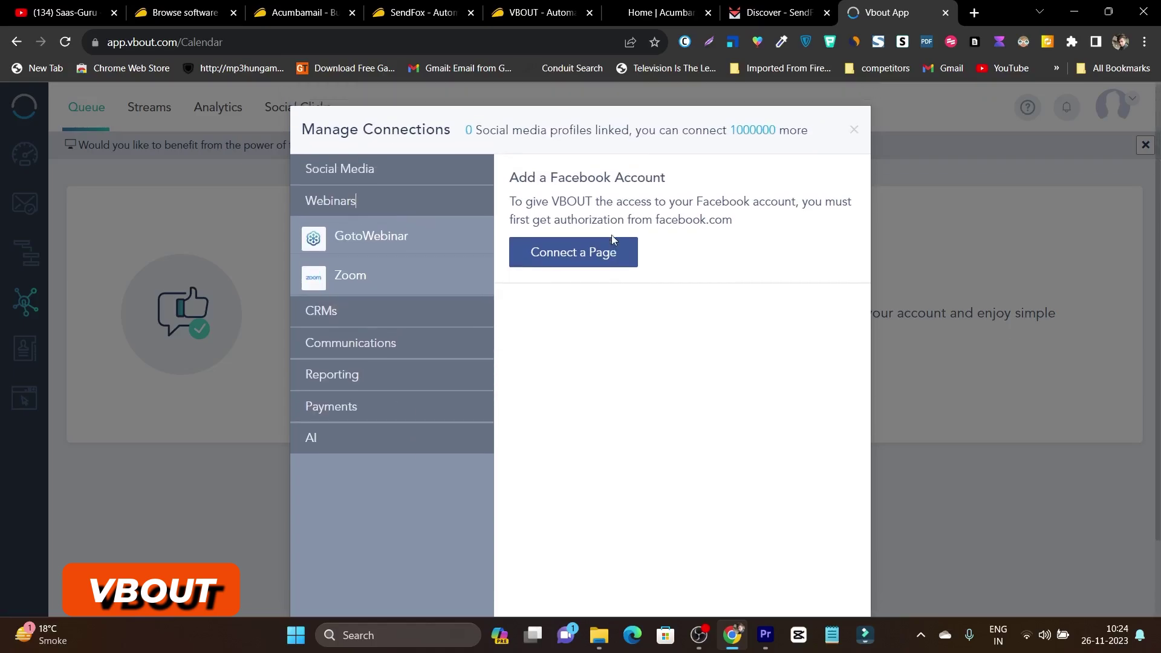
{"action": "left_click", "coordinate": [351, 314]}
{"action": "left_click", "coordinate": [389, 468]}
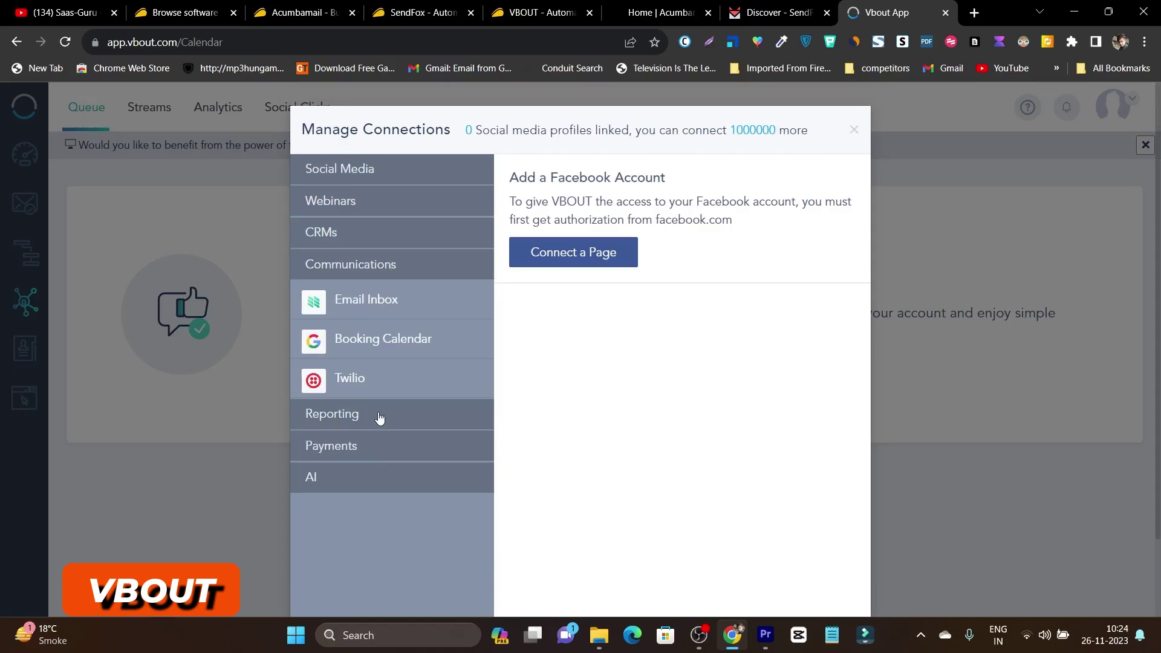
{"action": "left_click", "coordinate": [376, 457]}
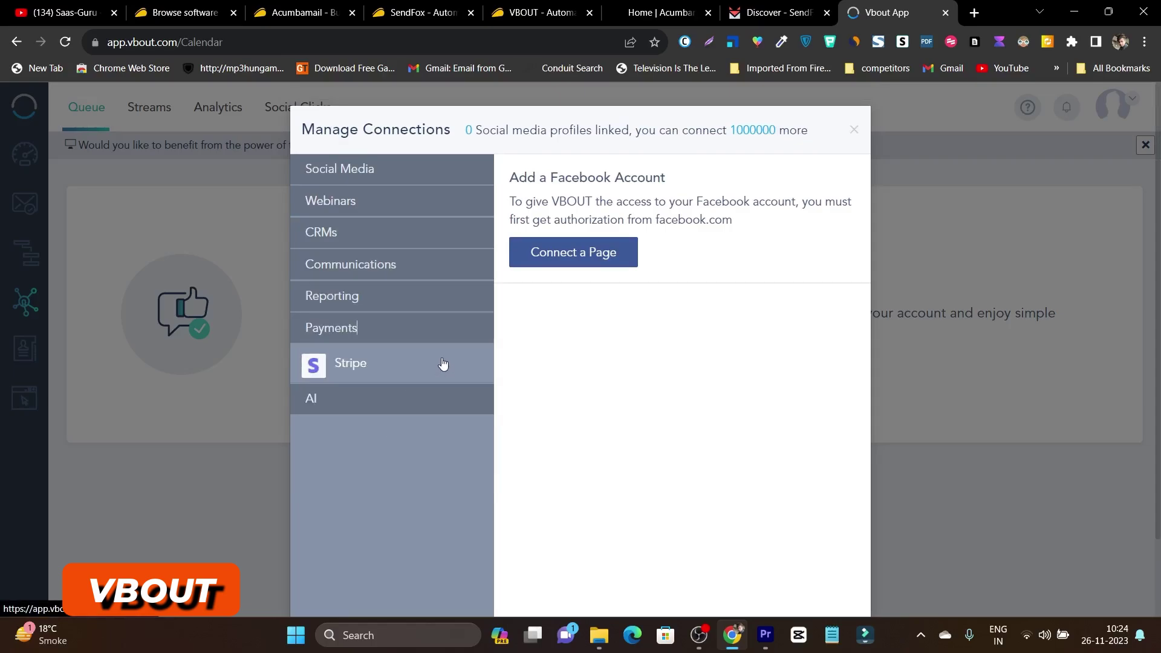
{"action": "left_click", "coordinate": [854, 131]}
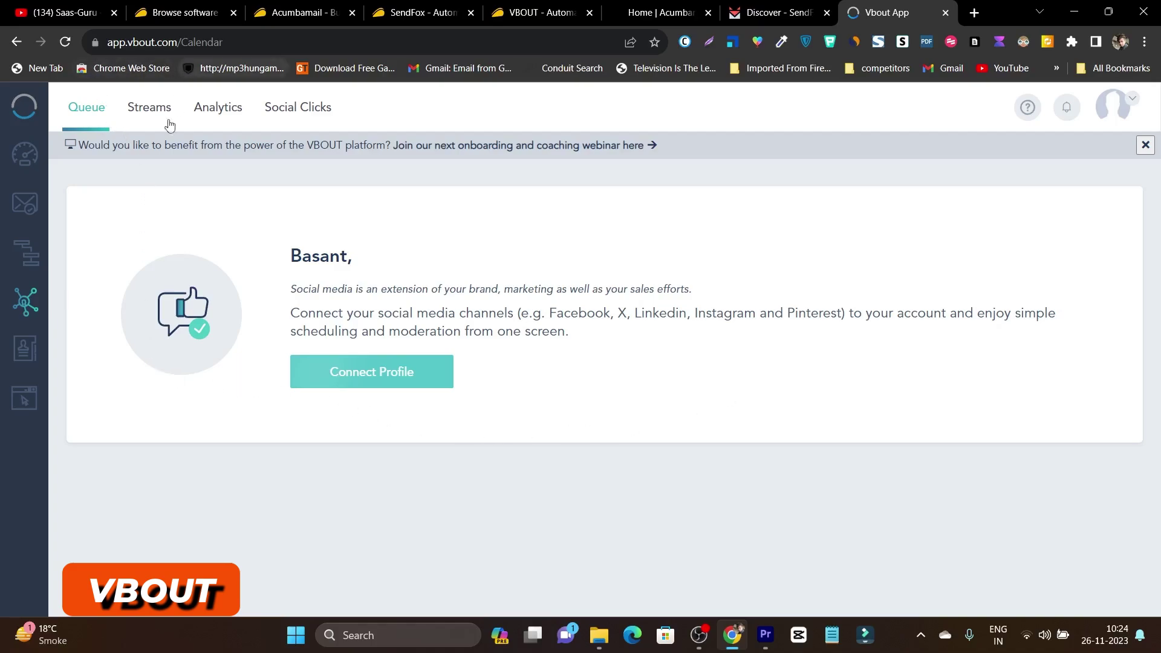
Step: Look at the contacts section and go on to the landing pages section
{"action": "left_click", "coordinate": [35, 355]}
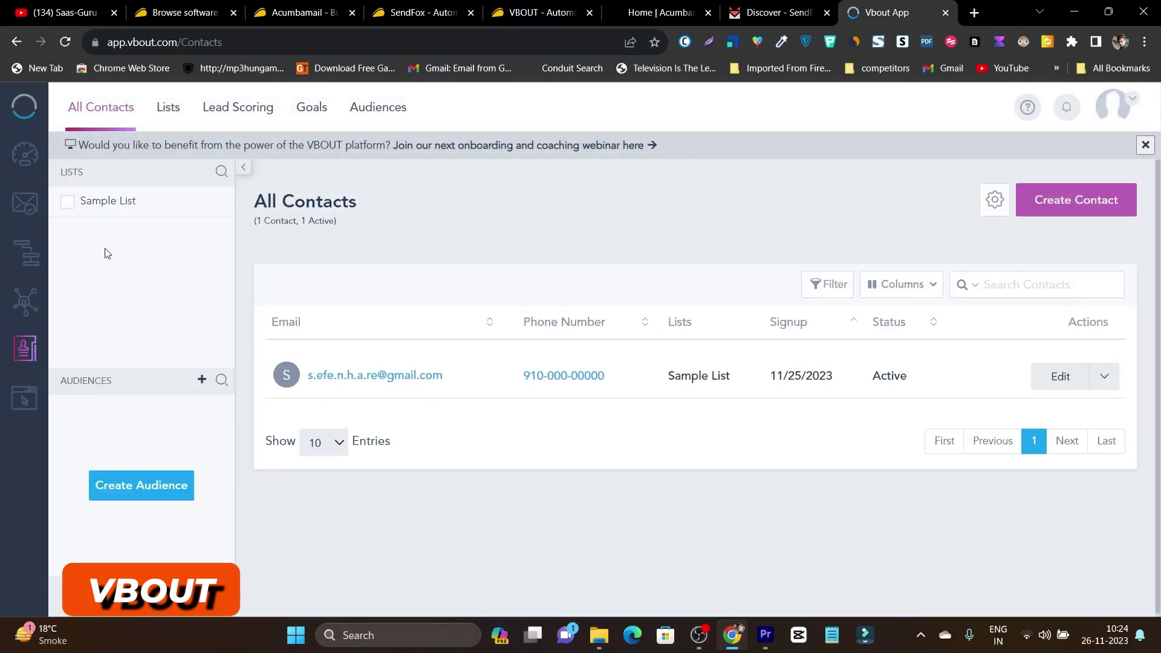
{"action": "left_click", "coordinate": [21, 401]}
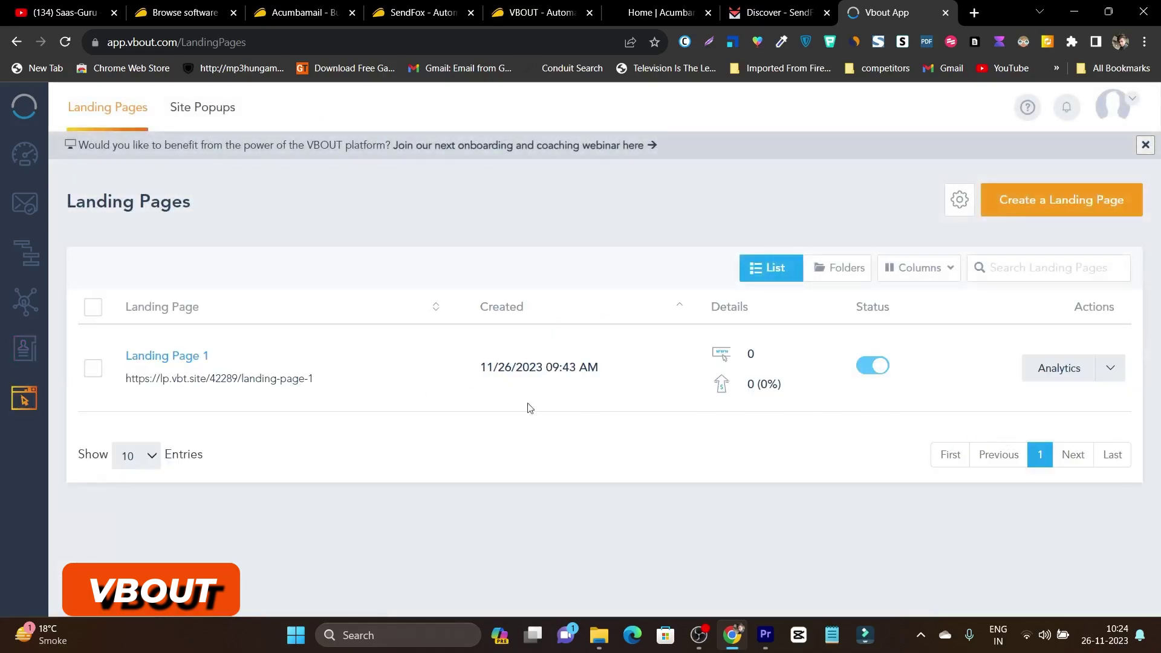
Step: Open Landing Page 1 in the editor, save its page settings and choose to start from a template
{"action": "left_click", "coordinate": [173, 358]}
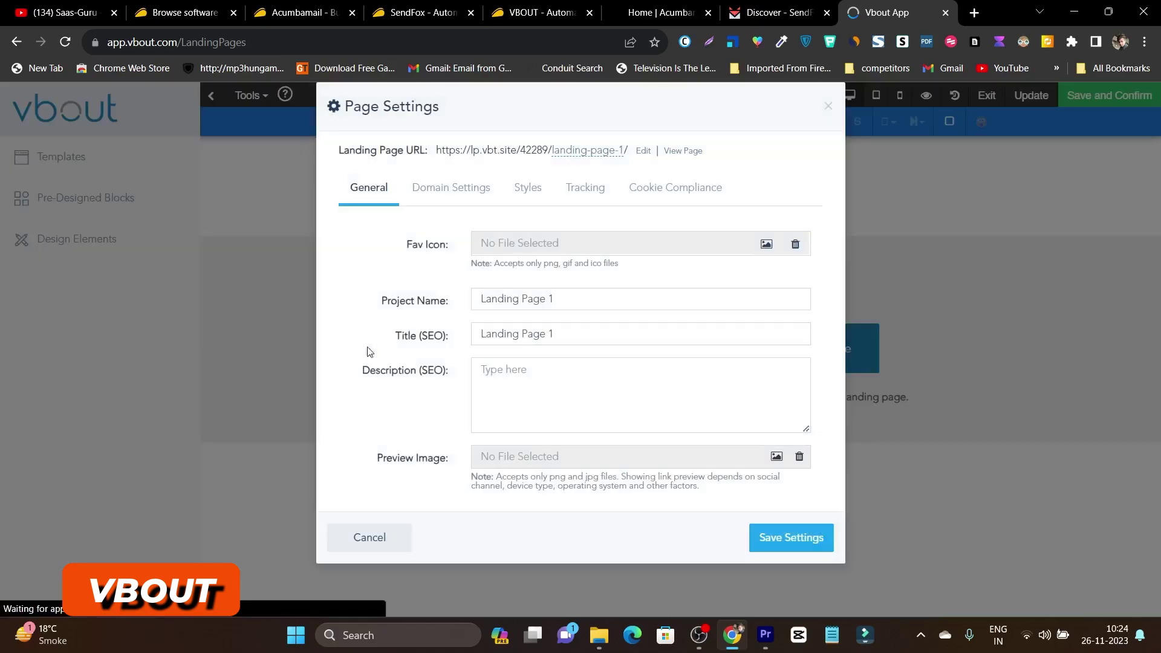
{"action": "left_click", "coordinate": [799, 551]}
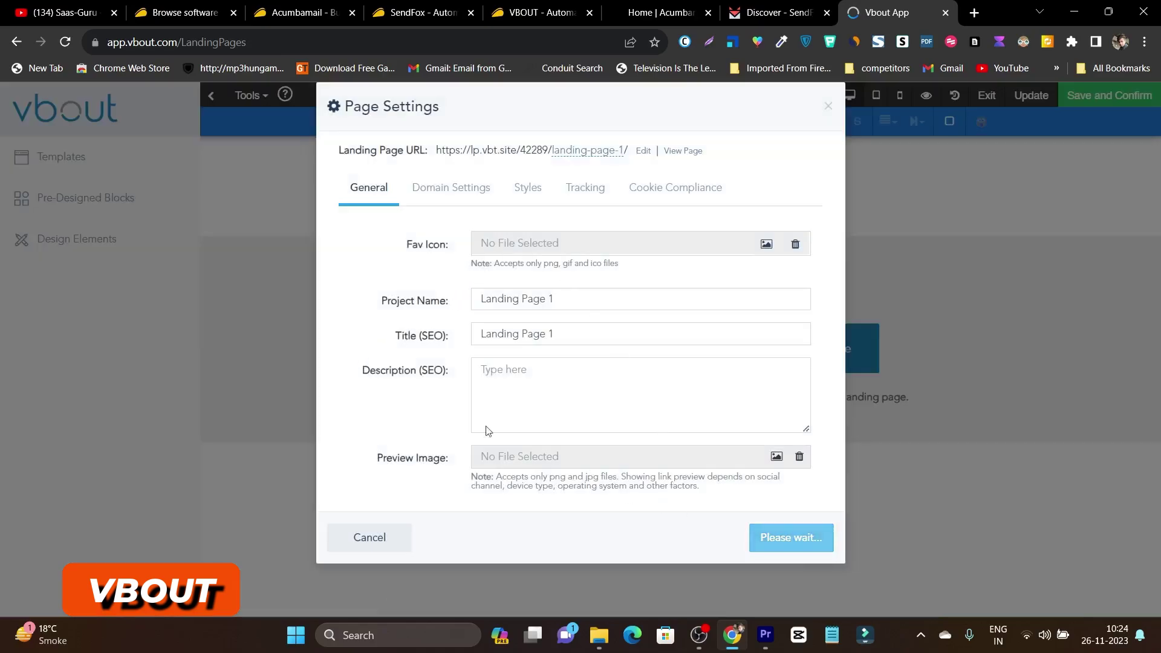
{"action": "left_click", "coordinate": [794, 360]}
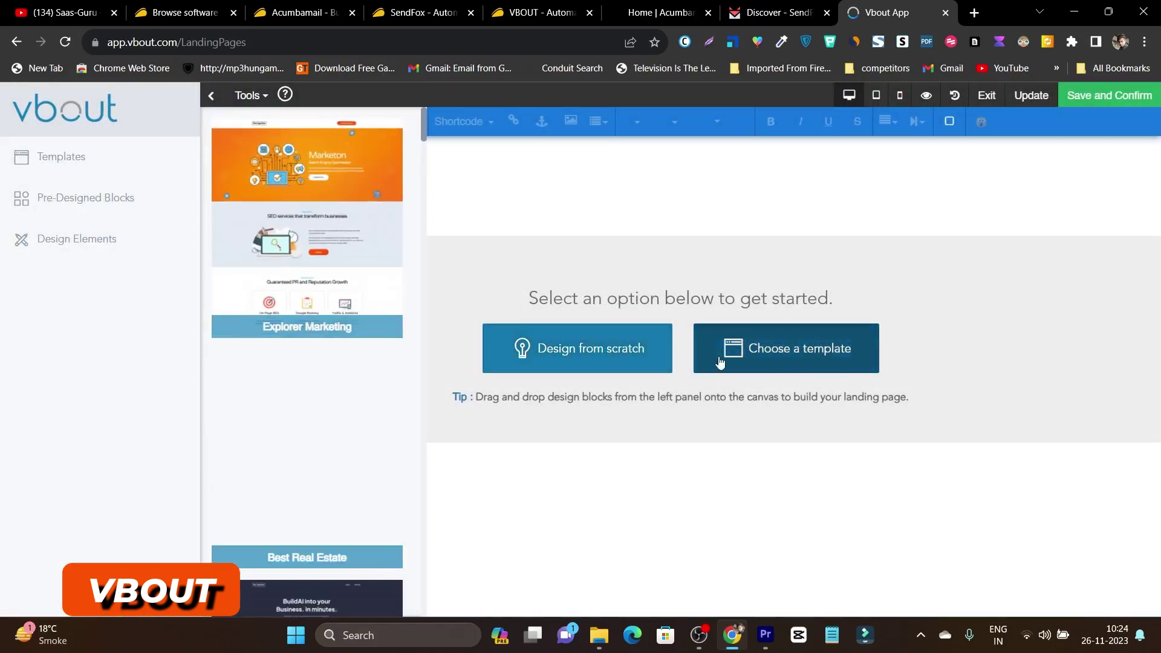
Step: Browse the landing page templates to judge the range of designs on offer
{"action": "scroll", "coordinate": [337, 348], "scroll_direction": "down", "scroll_amount": 5}
{"action": "scroll", "coordinate": [337, 348], "scroll_direction": "down", "scroll_amount": 5}
{"action": "scroll", "coordinate": [338, 348], "scroll_direction": "up", "scroll_amount": 6}
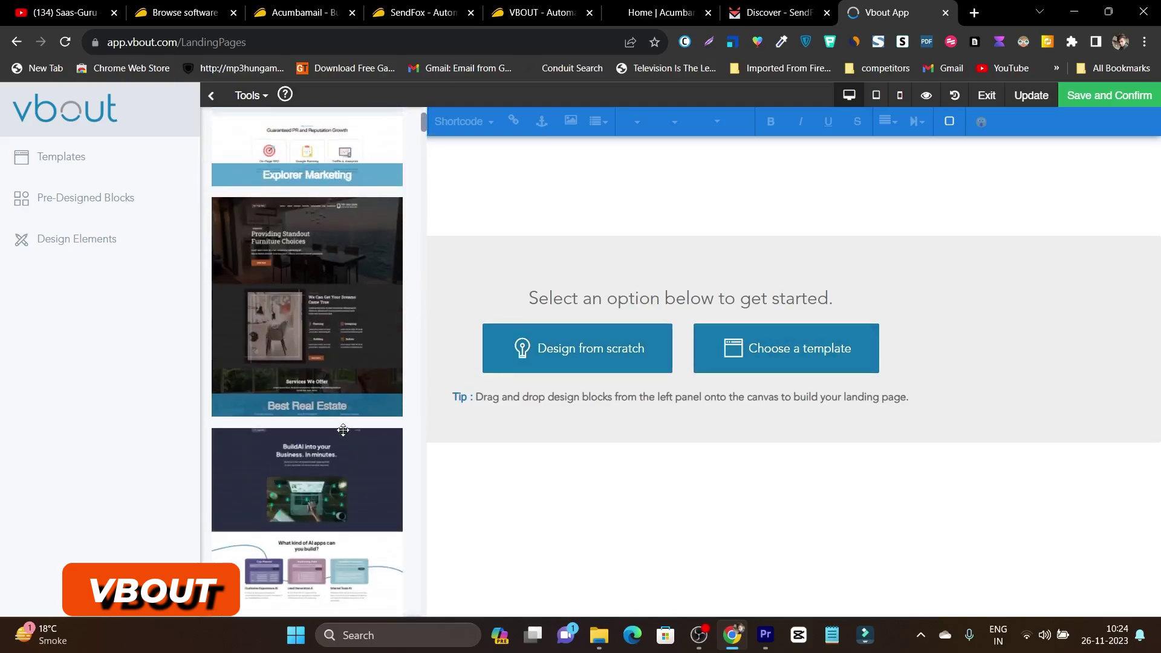
{"action": "scroll", "coordinate": [292, 360], "scroll_direction": "down", "scroll_amount": 8}
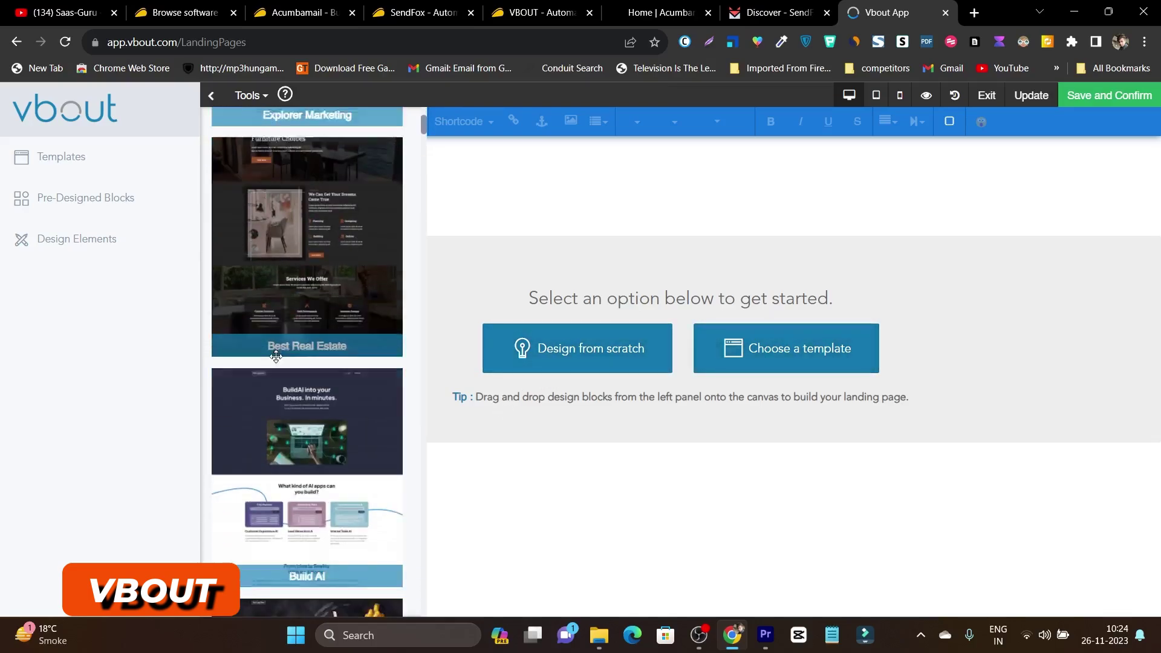
{"action": "scroll", "coordinate": [292, 360], "scroll_direction": "down", "scroll_amount": 10}
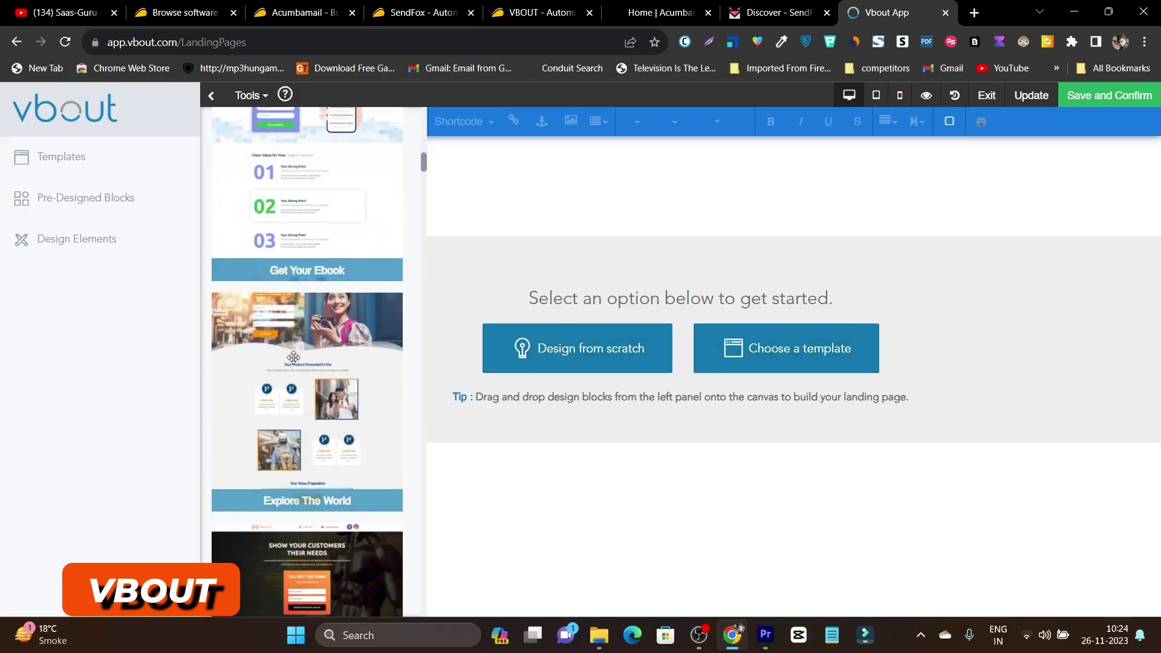
{"action": "scroll", "coordinate": [298, 372], "scroll_direction": "down", "scroll_amount": 10}
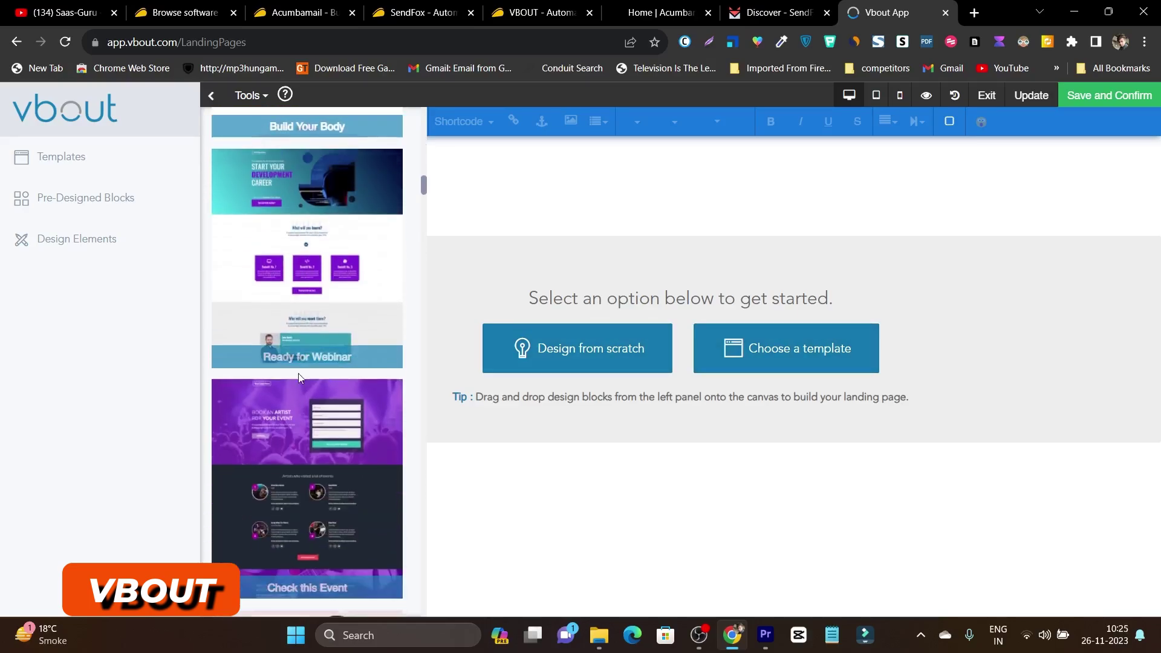
{"action": "scroll", "coordinate": [299, 373], "scroll_direction": "down", "scroll_amount": 10}
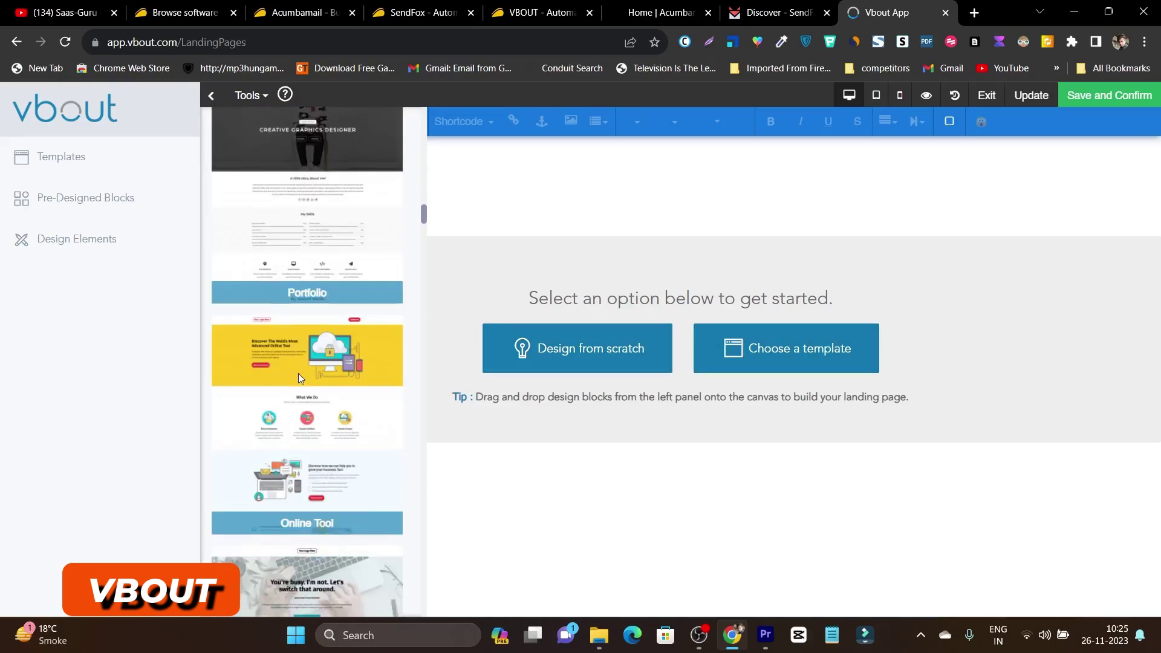
{"action": "scroll", "coordinate": [299, 372], "scroll_direction": "down", "scroll_amount": 10}
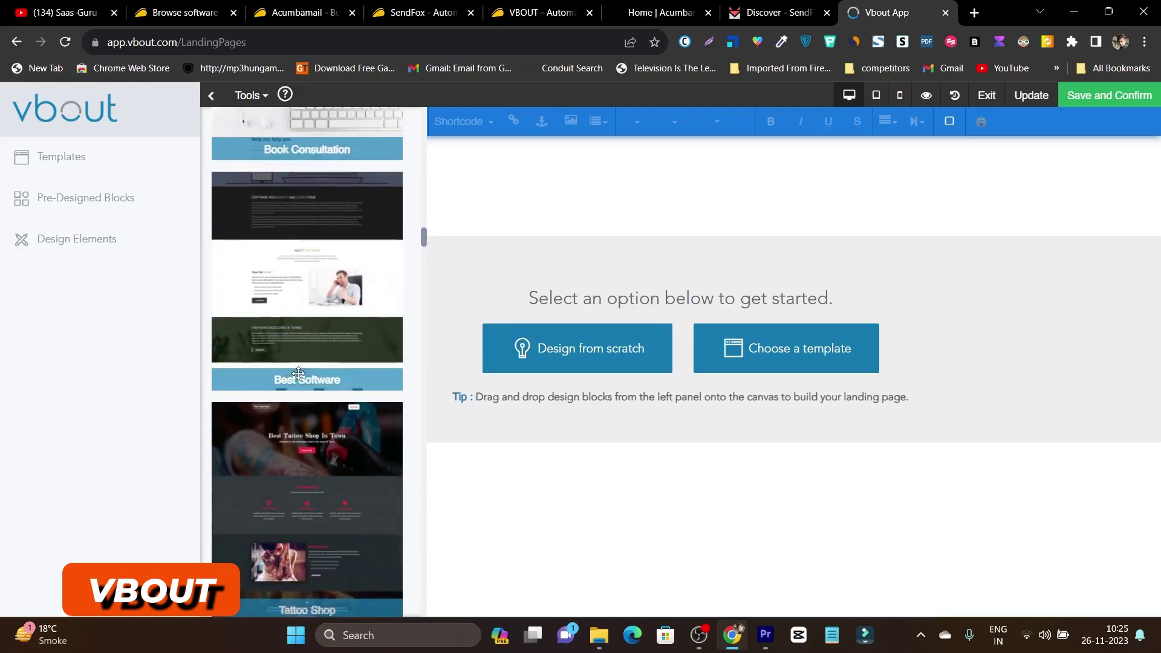
{"action": "scroll", "coordinate": [298, 373], "scroll_direction": "down", "scroll_amount": 5}
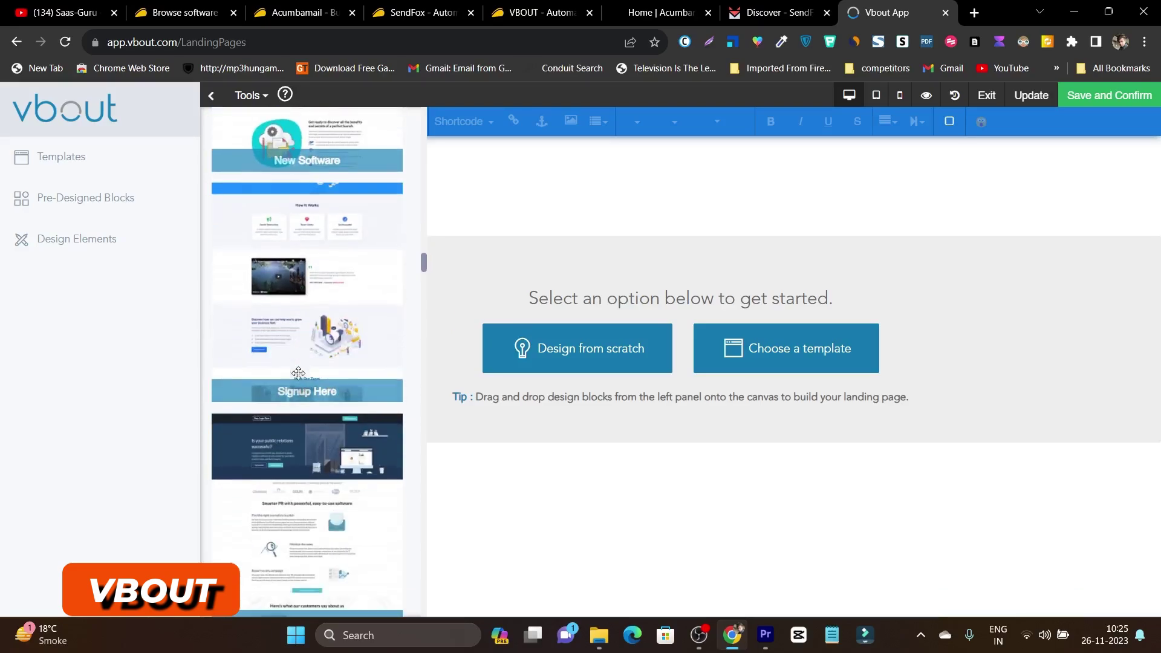
{"action": "scroll", "coordinate": [299, 372], "scroll_direction": "up", "scroll_amount": 12}
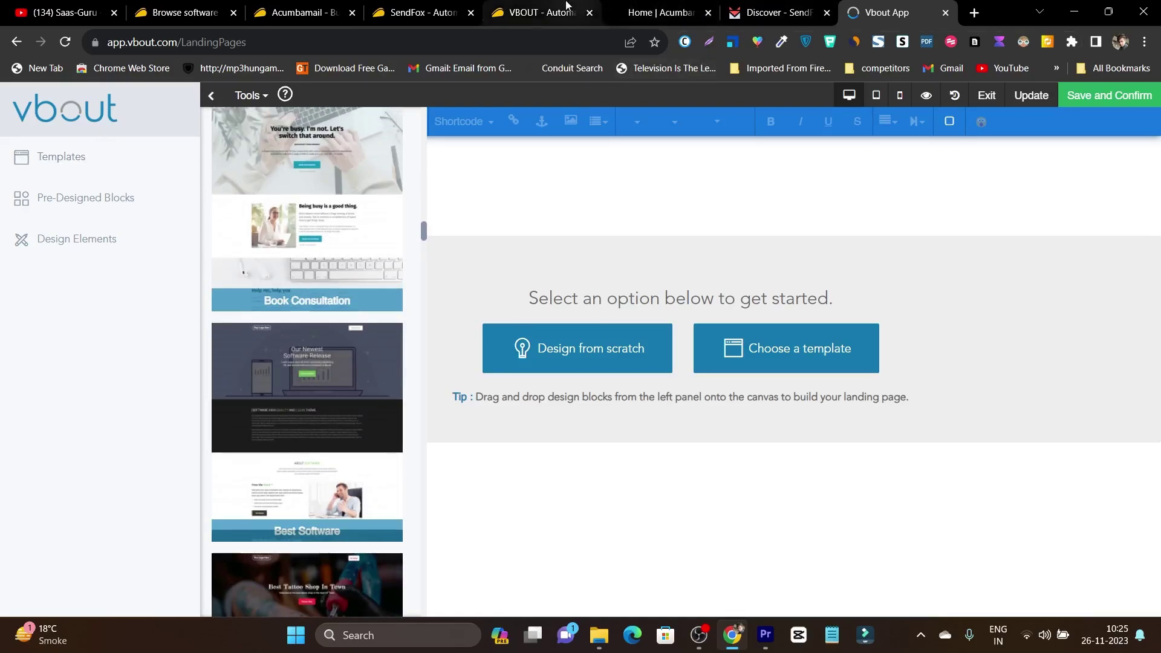
Step: Switch to the AppSumo deal pages and glance over the VBOUT, Acumbamail and SendFox offers
{"action": "left_click", "coordinate": [537, 7]}
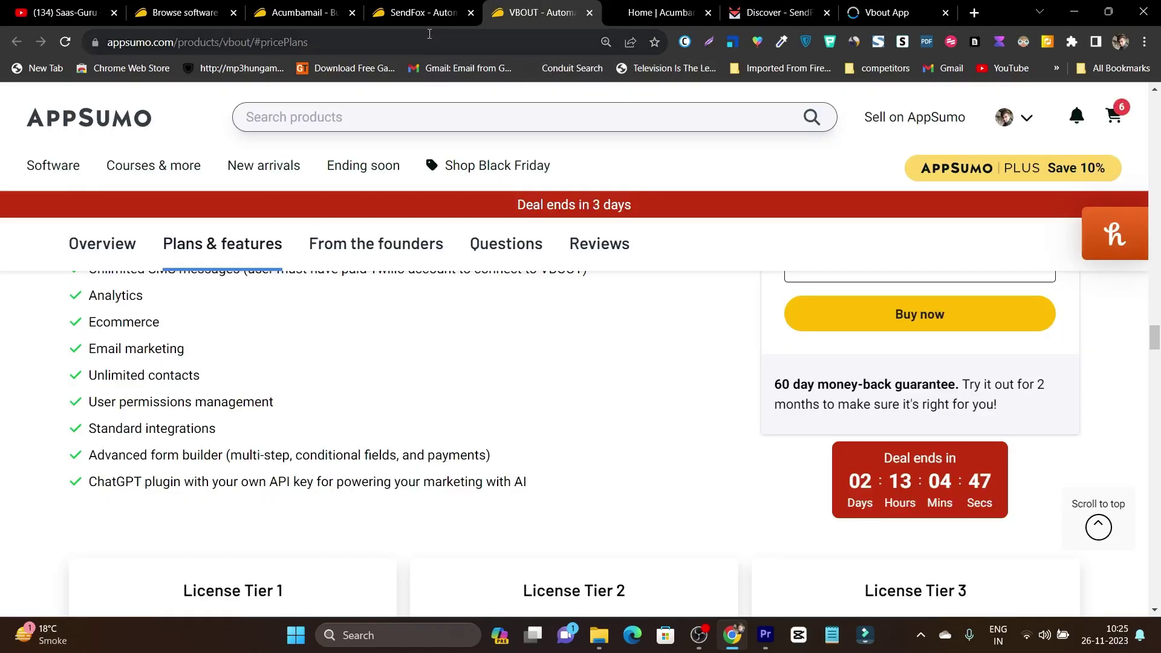
{"action": "left_click", "coordinate": [419, 10]}
{"action": "left_click", "coordinate": [320, 4]}
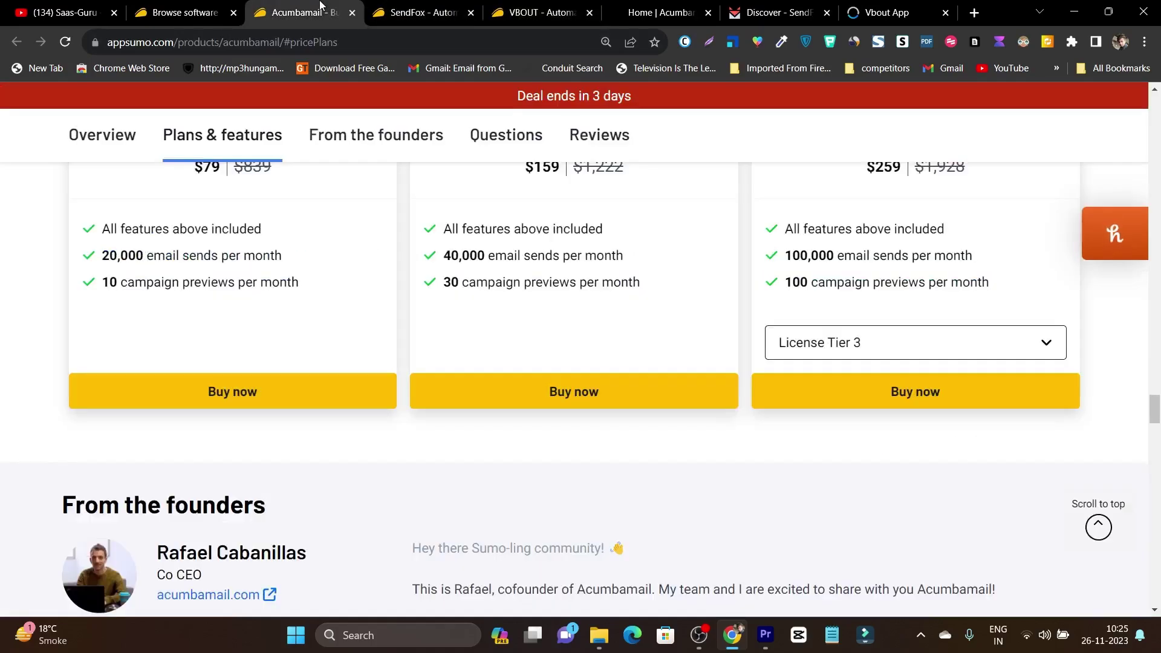
{"action": "scroll", "coordinate": [416, 285], "scroll_direction": "up", "scroll_amount": 10}
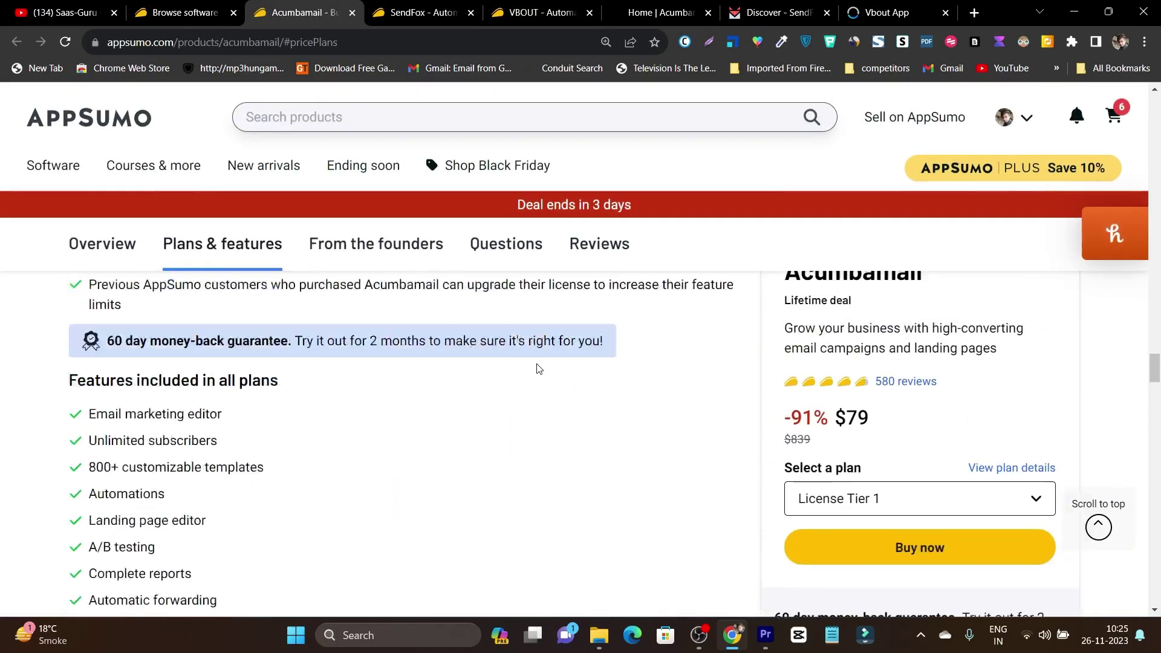
{"action": "scroll", "coordinate": [538, 368], "scroll_direction": "up", "scroll_amount": 5}
{"action": "left_click", "coordinate": [411, 6]}
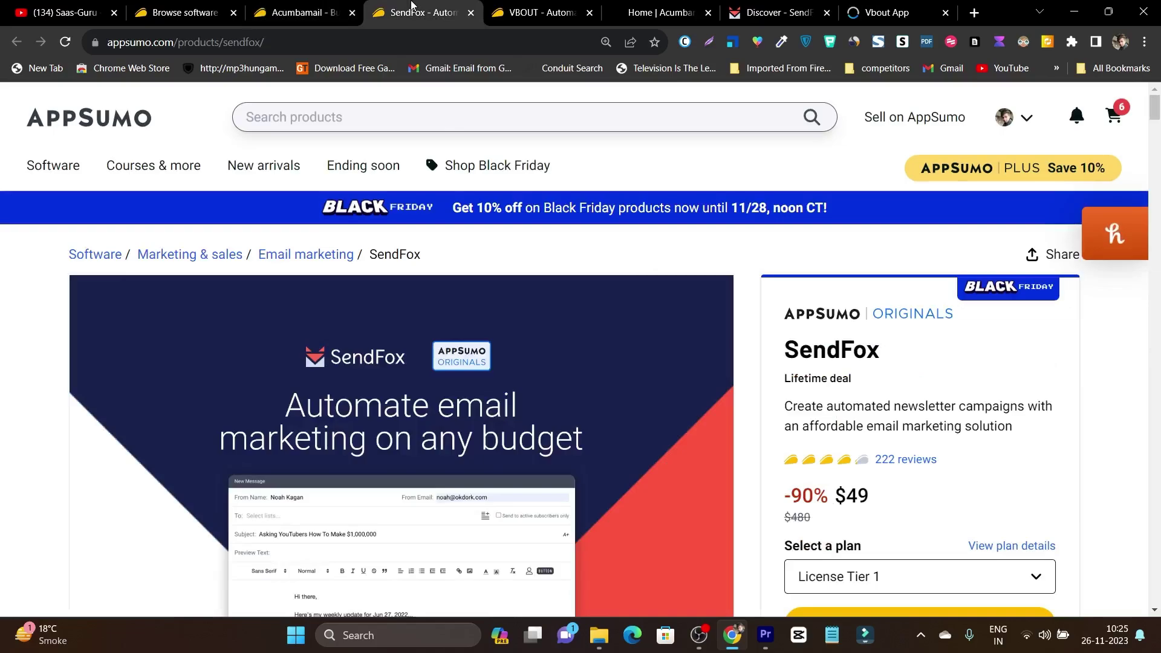
Step: Review Acumbamail's plans on its AppSumo deal page and highlight License Tier 1's 20,000 email sends per month
{"action": "left_click", "coordinate": [315, 6]}
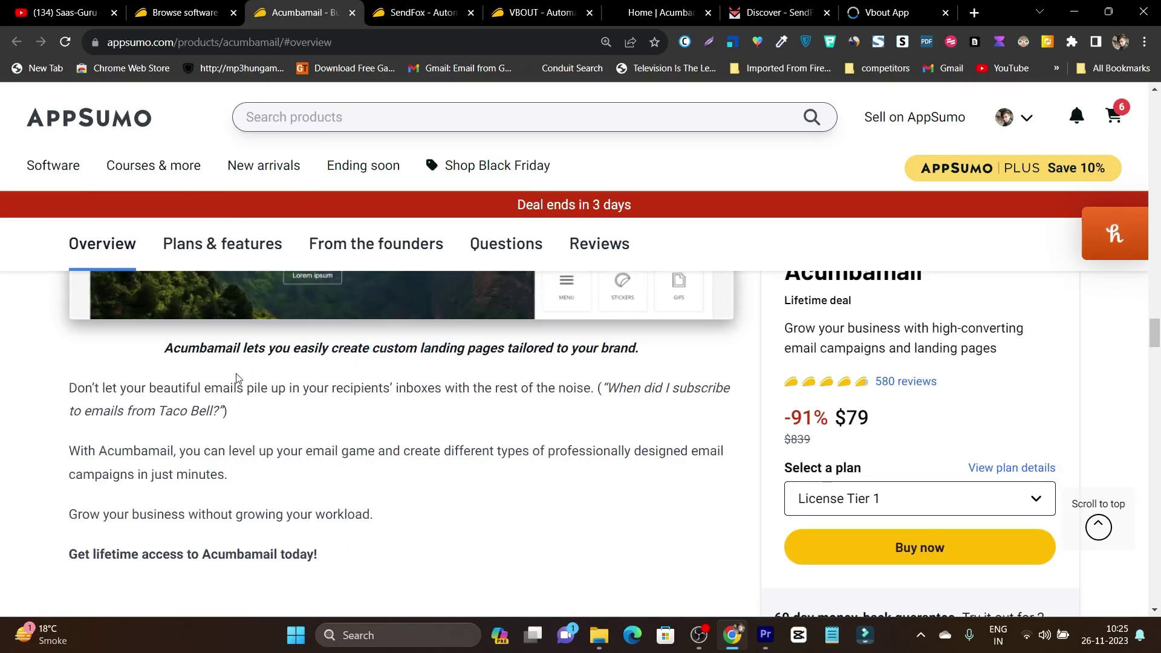
{"action": "scroll", "coordinate": [236, 377], "scroll_direction": "down", "scroll_amount": 3}
{"action": "left_click", "coordinate": [222, 135]}
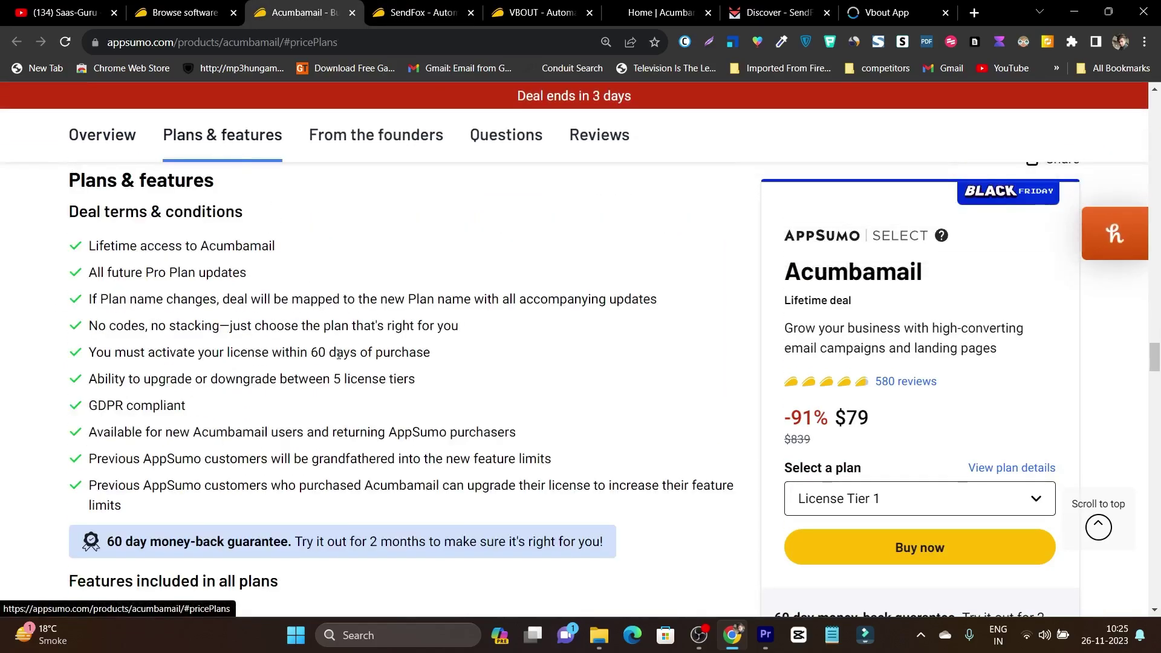
{"action": "scroll", "coordinate": [342, 373], "scroll_direction": "down", "scroll_amount": 10}
{"action": "scroll", "coordinate": [292, 422], "scroll_direction": "down", "scroll_amount": 2}
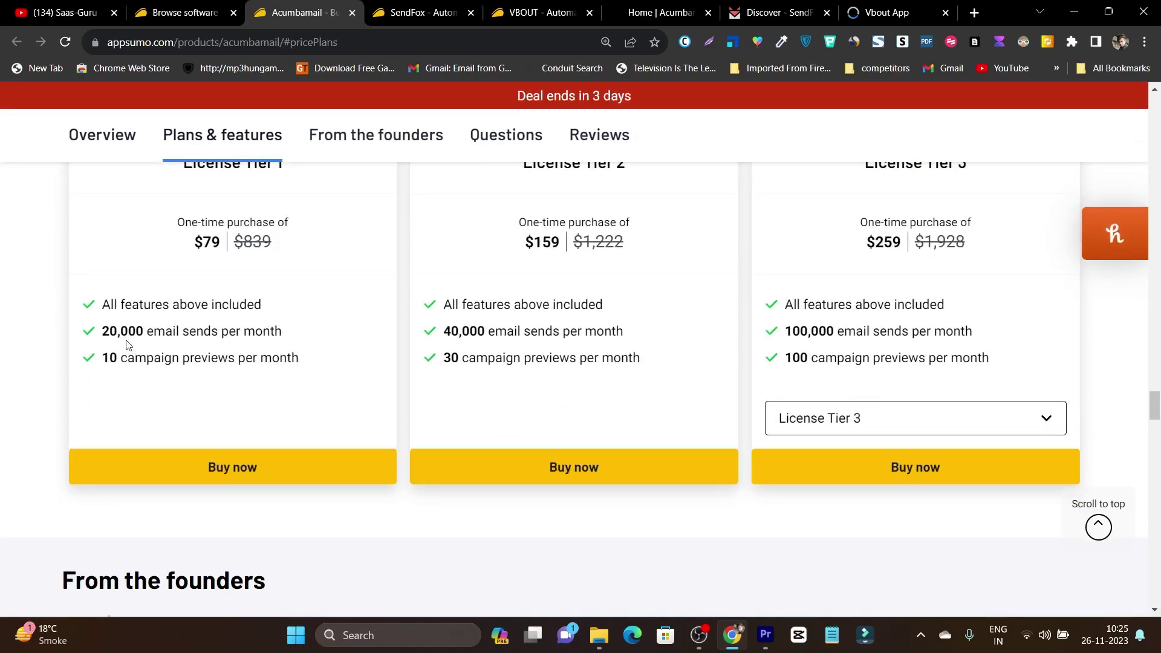
{"action": "left_click_drag", "start_coordinate": [283, 331], "coordinate": [106, 332]}
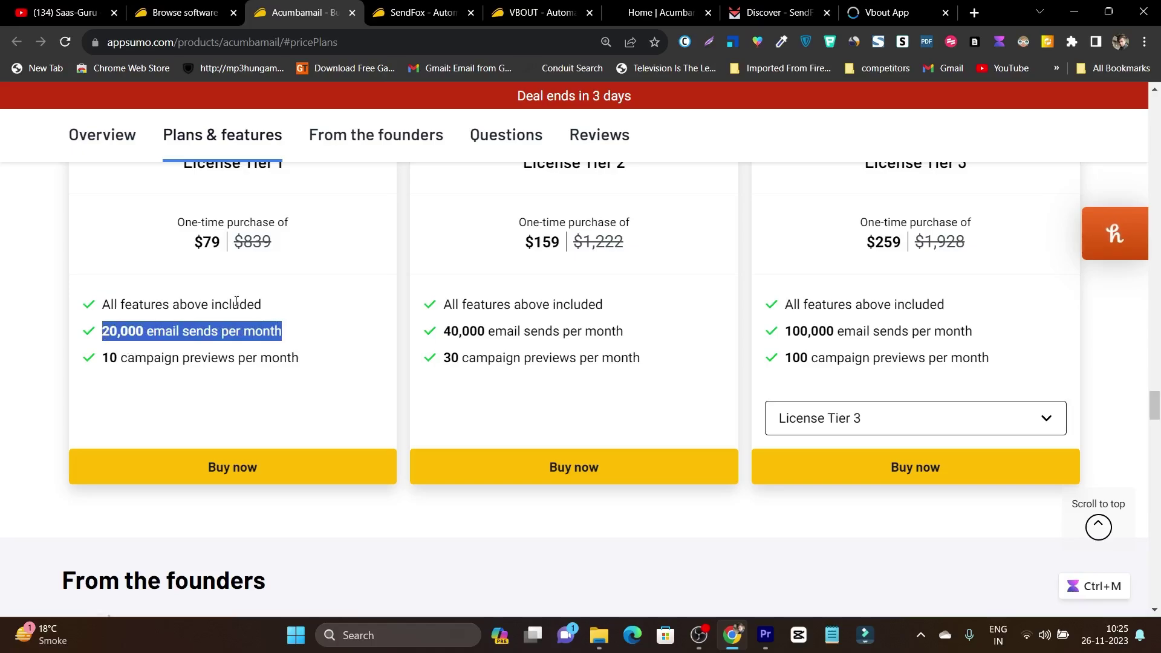
Step: On SendFox's AppSumo deal page, highlight the 5,000 and 10,000 subscriber limits of License Tiers 1 and 2 and the $49 price
{"action": "key", "text": "ctrl+Tab"}
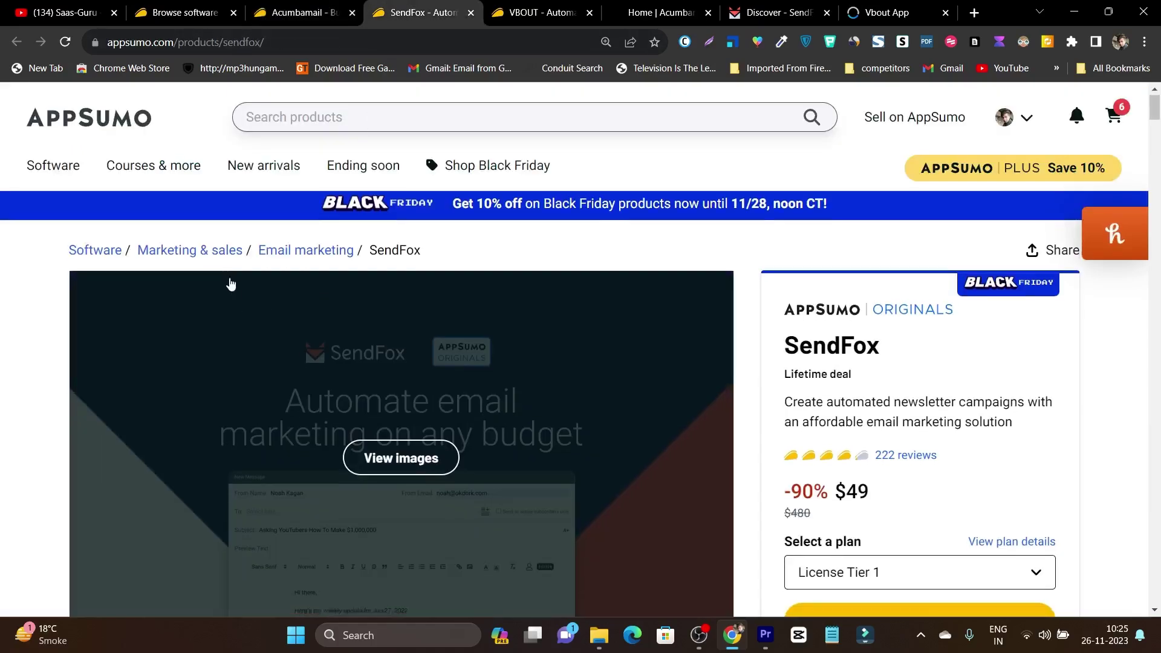
{"action": "scroll", "coordinate": [231, 284], "scroll_direction": "down", "scroll_amount": 3}
{"action": "left_click", "coordinate": [212, 109]}
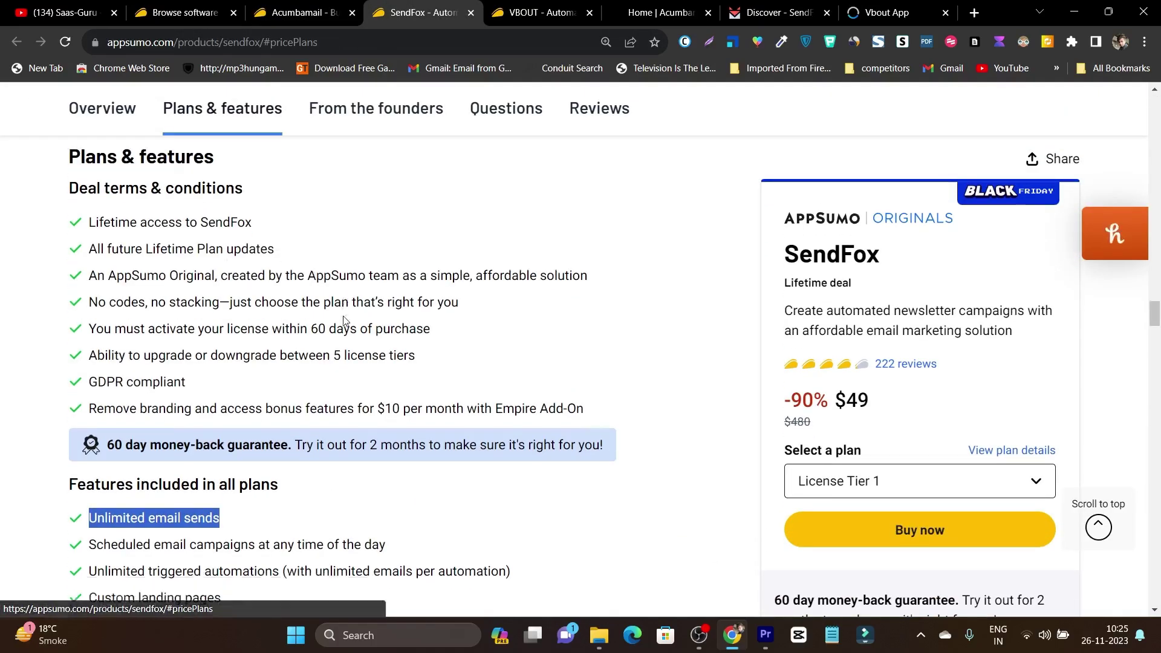
{"action": "scroll", "coordinate": [343, 320], "scroll_direction": "down", "scroll_amount": 10}
{"action": "left_click_drag", "start_coordinate": [235, 387], "coordinate": [102, 385]}
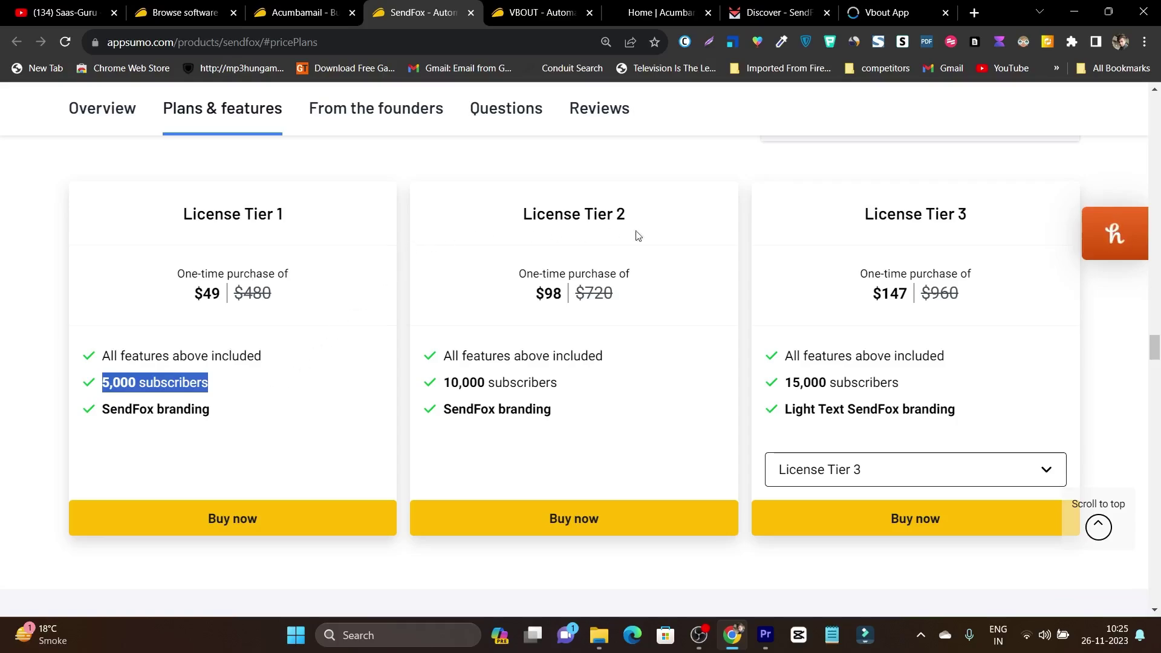
{"action": "left_click", "coordinate": [428, 404]}
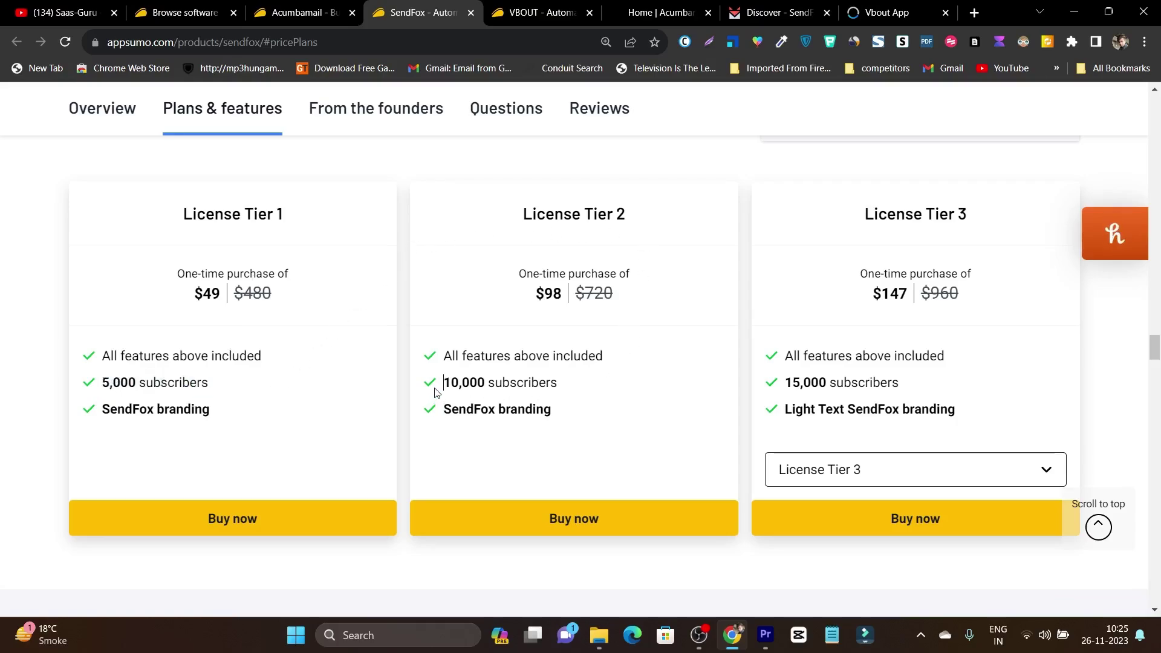
{"action": "left_click_drag", "start_coordinate": [435, 392], "coordinate": [568, 391]}
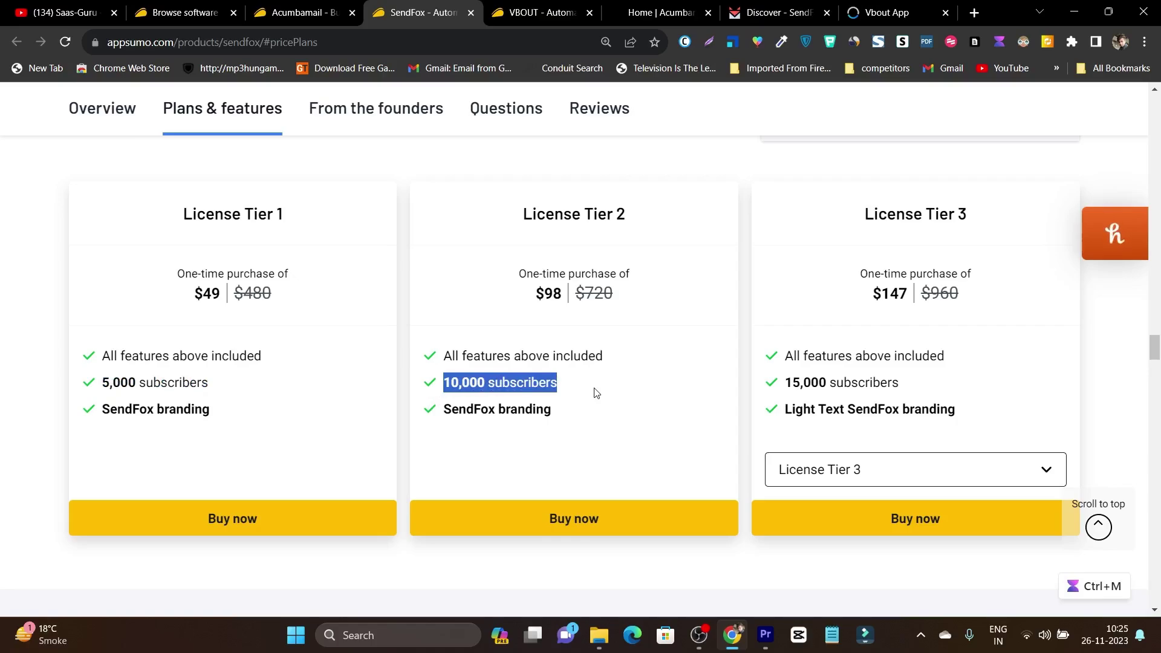
{"action": "left_click_drag", "start_coordinate": [1150, 357], "coordinate": [1150, 105]}
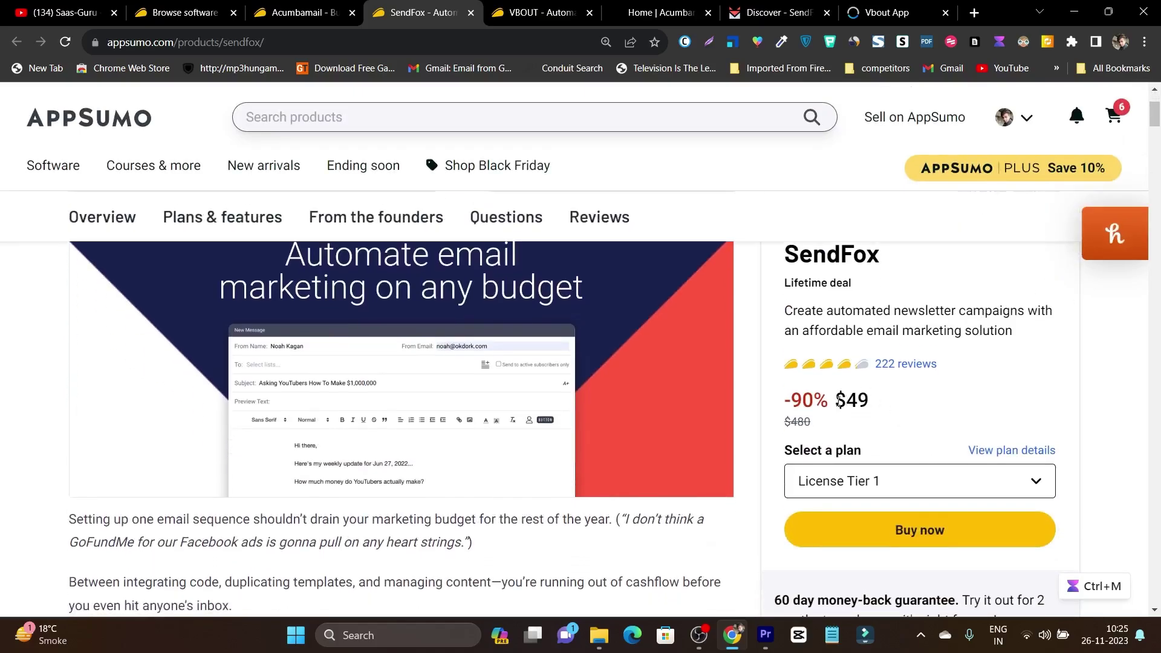
{"action": "left_click_drag", "start_coordinate": [839, 400], "coordinate": [869, 402]}
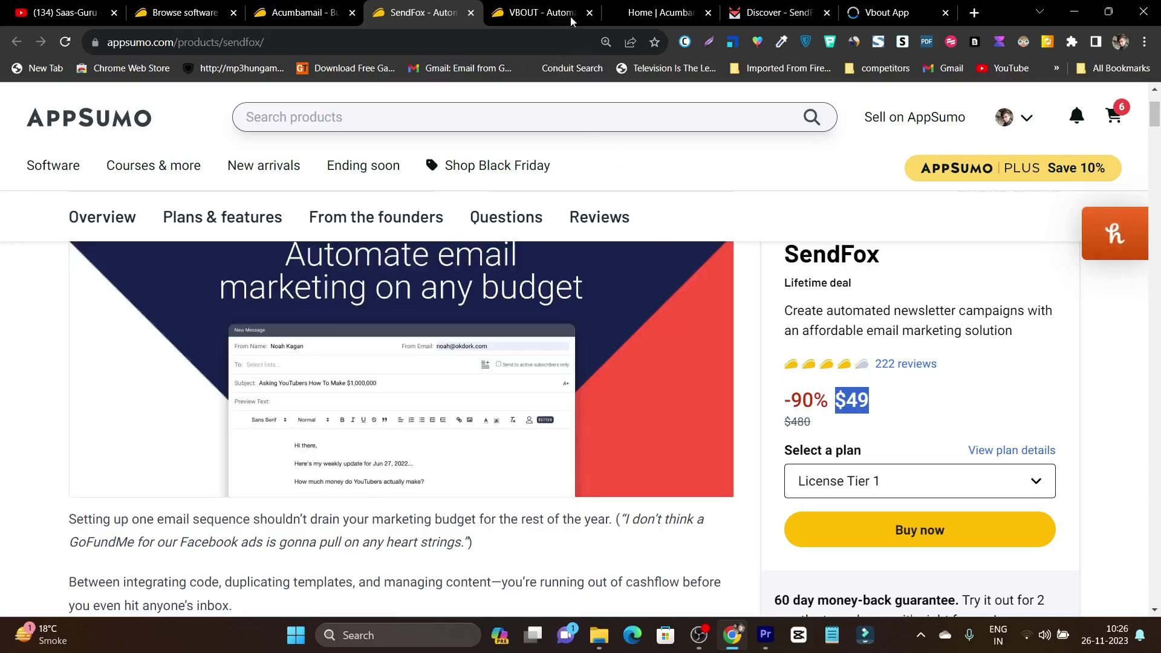
Step: Compare the lifetime deal prices shown in the overviews of the VBOUT and SendFox AppSumo deal pages
{"action": "left_click", "coordinate": [538, 12]}
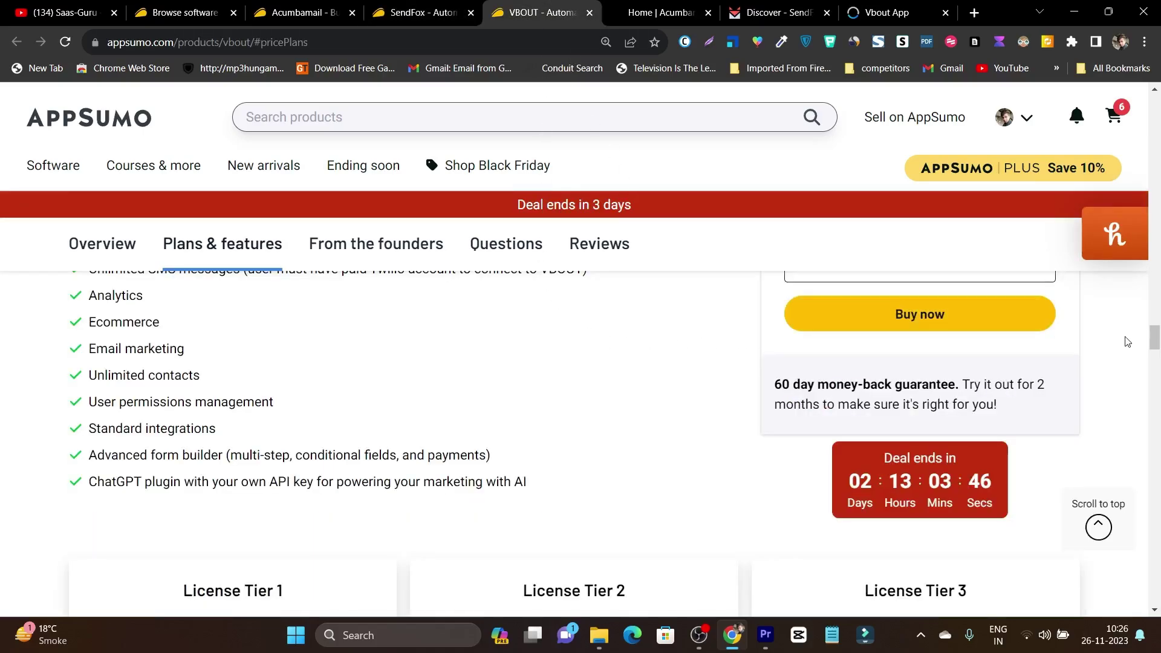
{"action": "left_click_drag", "start_coordinate": [1154, 337], "coordinate": [1155, 106]}
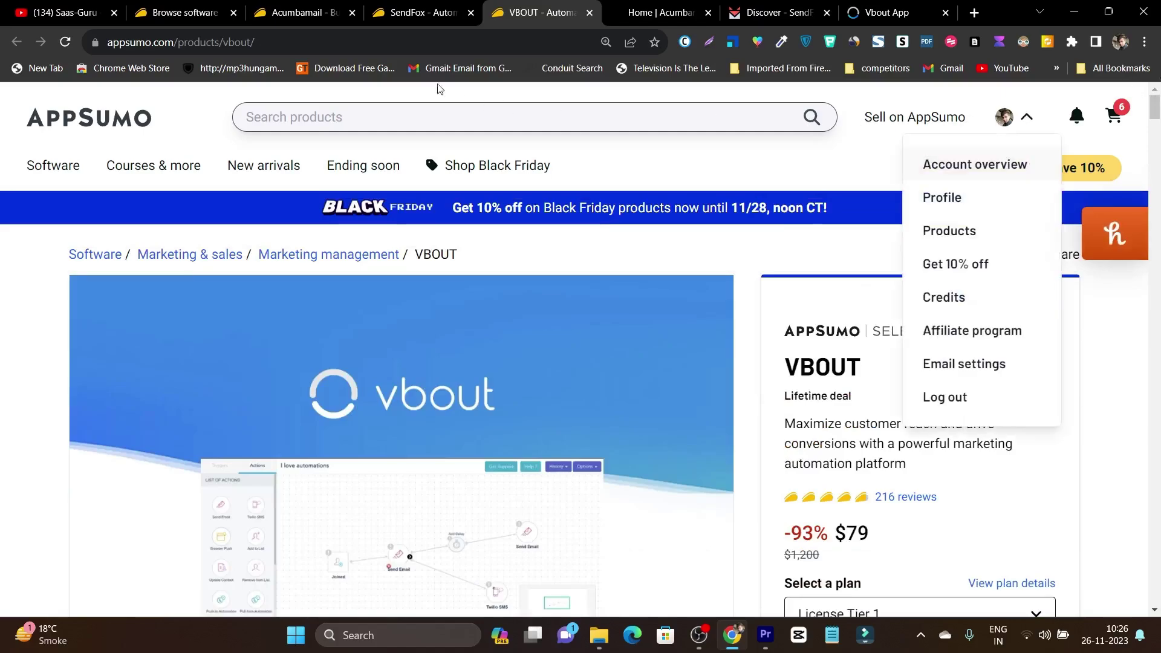
{"action": "left_click", "coordinate": [401, 12]}
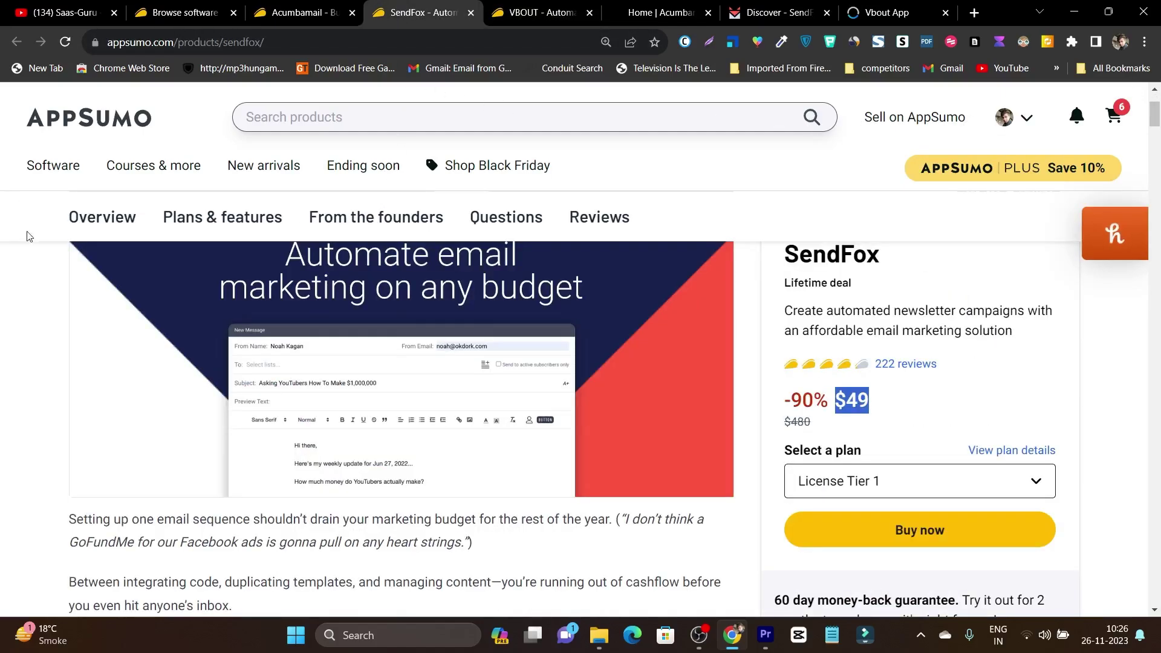
{"action": "scroll", "coordinate": [738, 320], "scroll_direction": "up", "scroll_amount": 2}
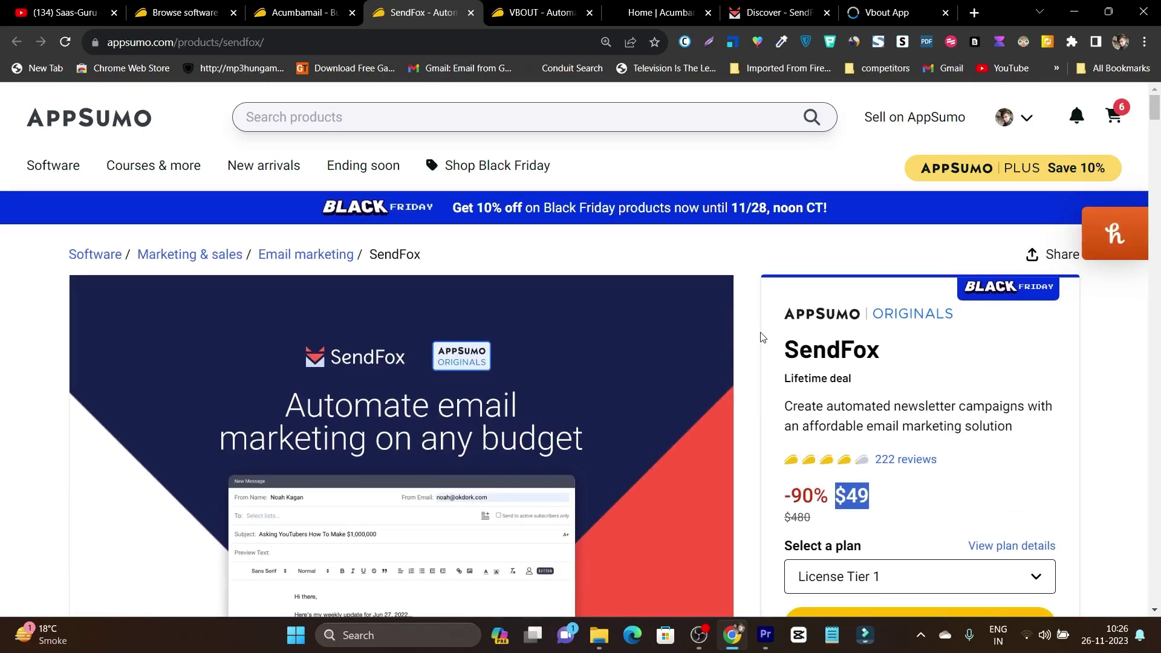
Step: Review Acumbamail's included features and its three license tiers on the AppSumo deal page, and clear the text highlight
{"action": "left_click", "coordinate": [302, 6]}
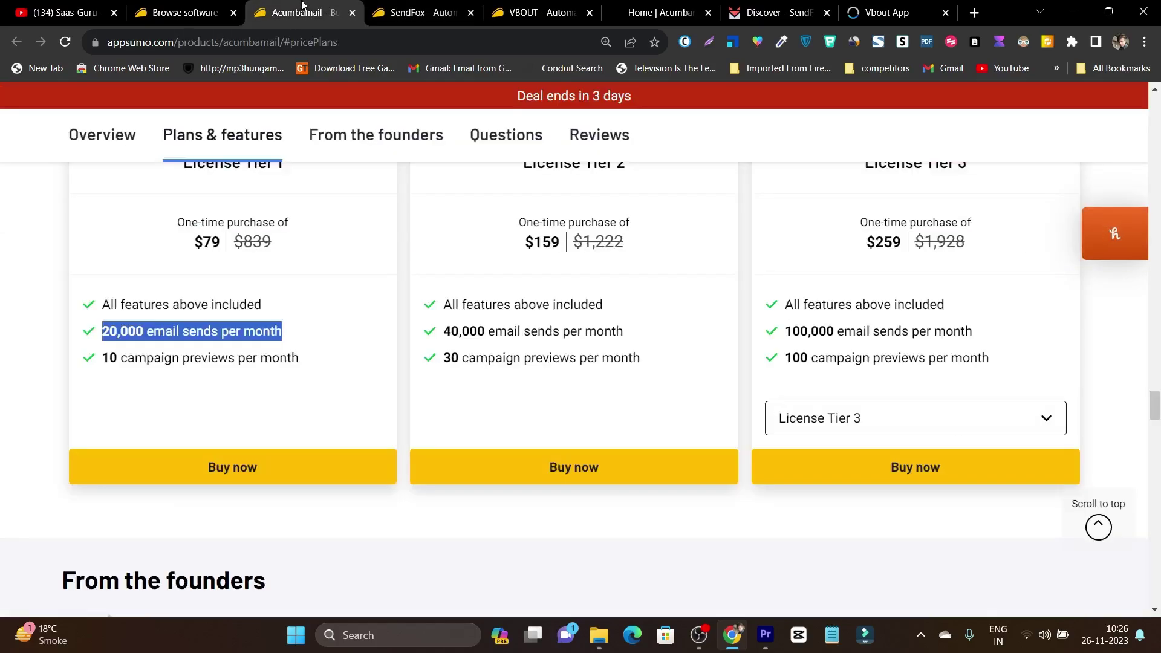
{"action": "scroll", "coordinate": [406, 409], "scroll_direction": "up", "scroll_amount": 5}
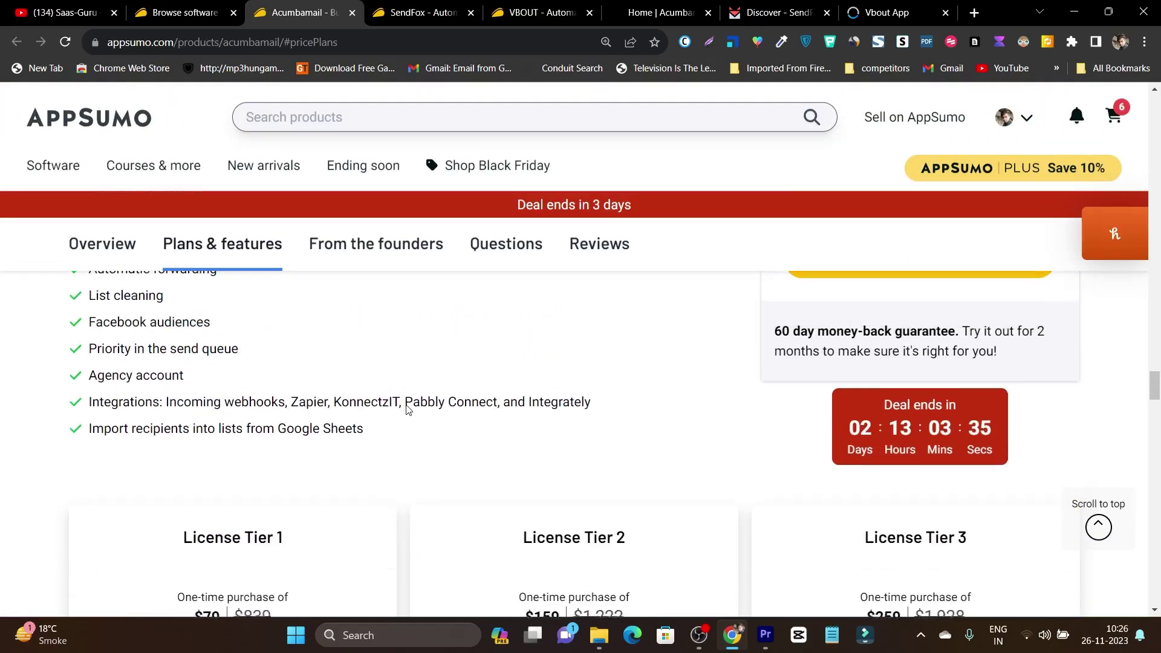
{"action": "scroll", "coordinate": [407, 405], "scroll_direction": "down", "scroll_amount": 1}
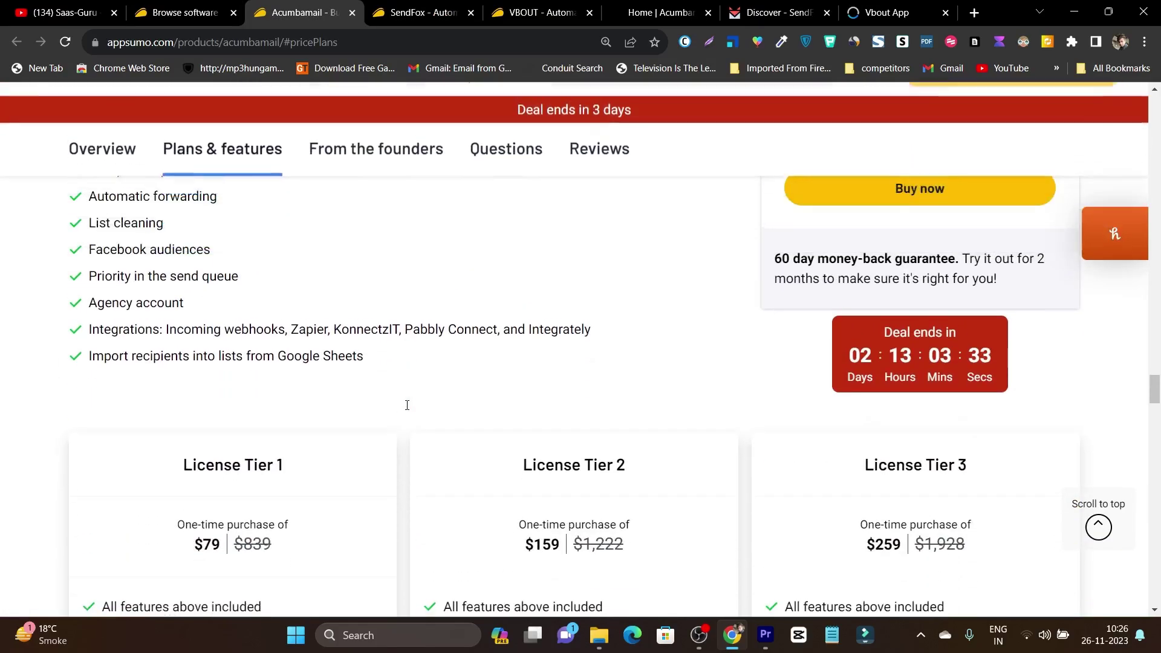
{"action": "scroll", "coordinate": [407, 409], "scroll_direction": "down", "scroll_amount": 2}
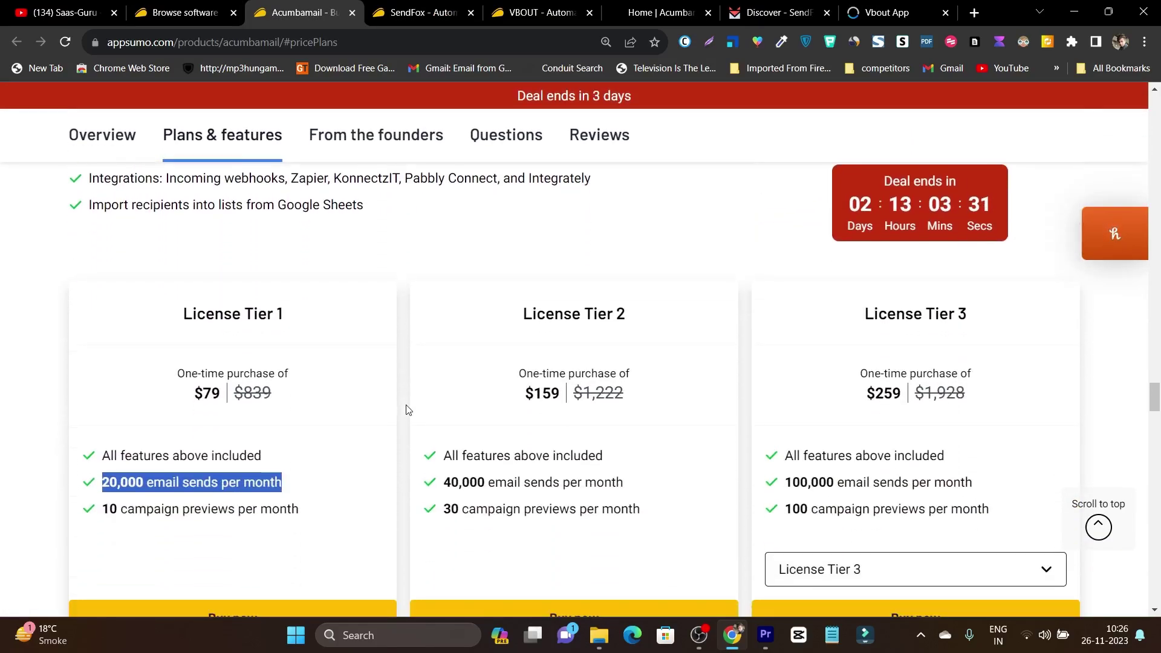
{"action": "left_click", "coordinate": [337, 528]}
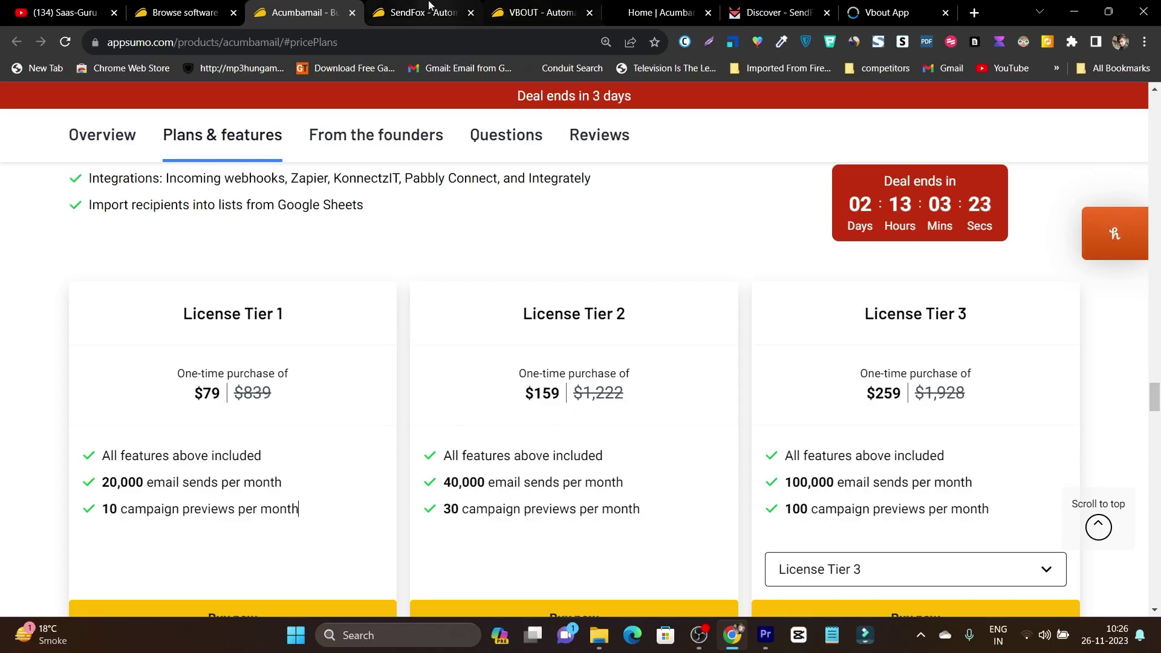
Step: Revisit the SendFox deal page briefly and look over VBOUT's AppSumo offer again
{"action": "left_click", "coordinate": [425, 8]}
{"action": "left_click", "coordinate": [543, 9]}
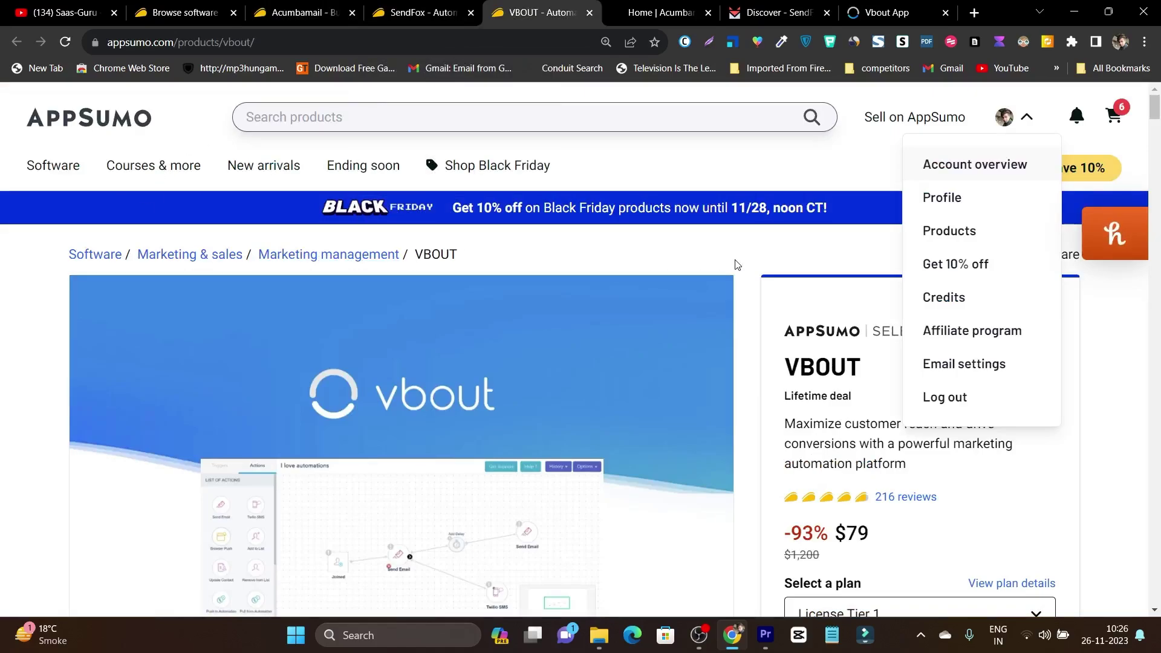
{"action": "scroll", "coordinate": [387, 182], "scroll_direction": "down", "scroll_amount": 5}
Step: Browse the latest videos on the Saas-Guru YouTube channel, and return to Acumbamail's license tiers on AppSumo
{"action": "left_click", "coordinate": [36, 12]}
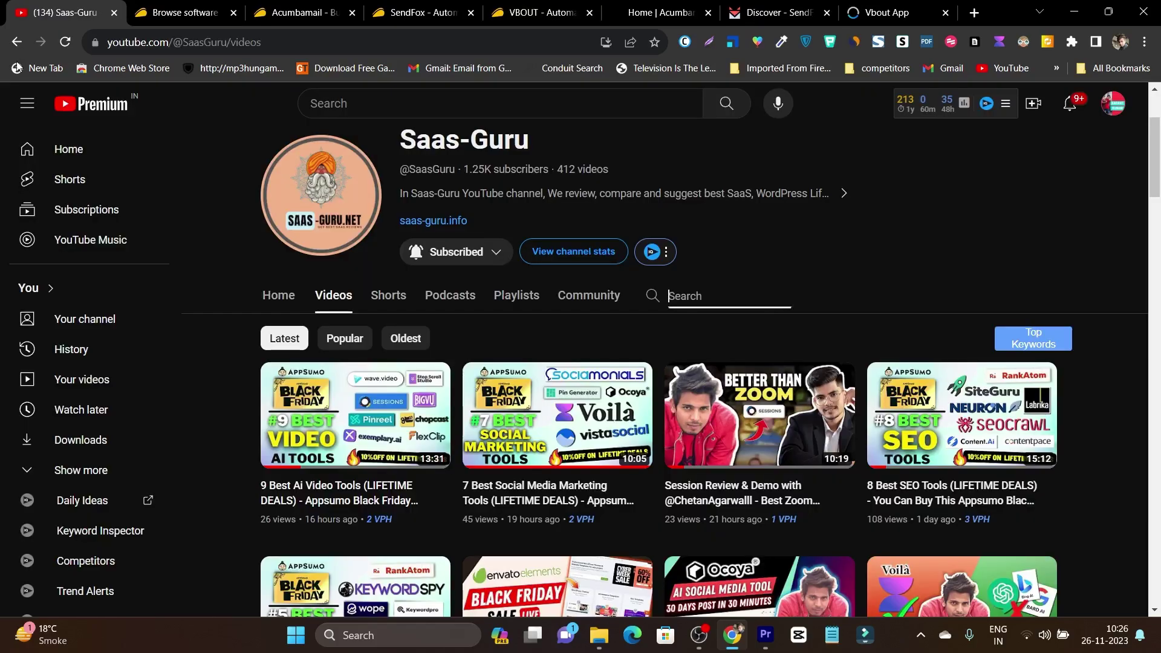
{"action": "scroll", "coordinate": [861, 278], "scroll_direction": "down", "scroll_amount": 1}
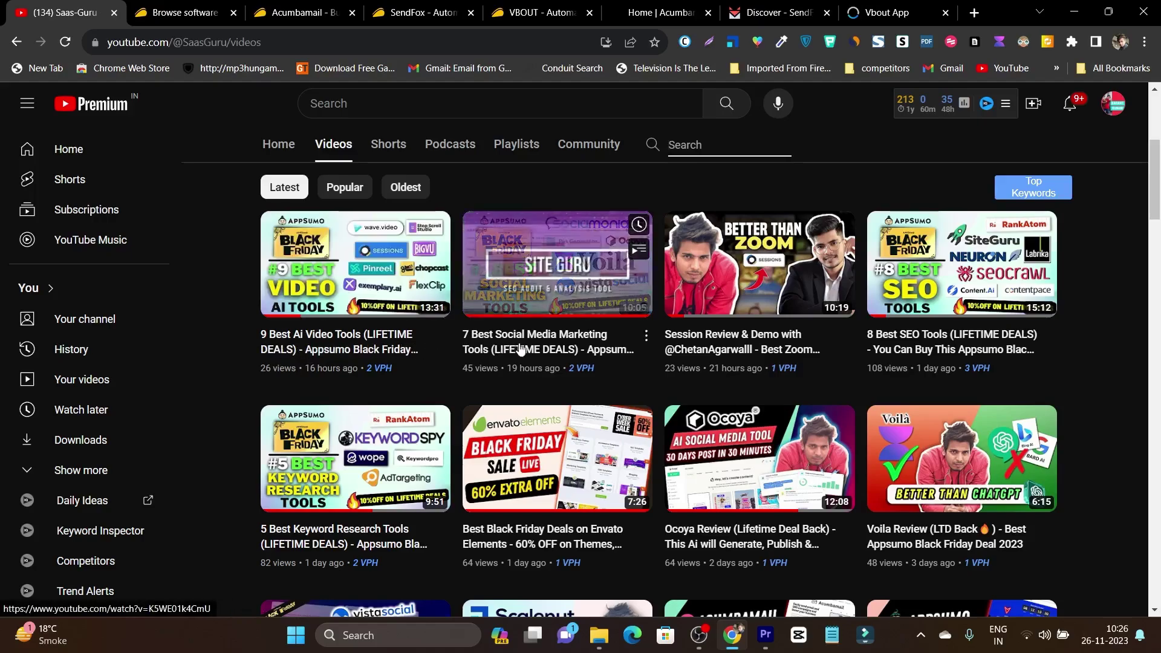
{"action": "scroll", "coordinate": [743, 373], "scroll_direction": "down", "scroll_amount": 2}
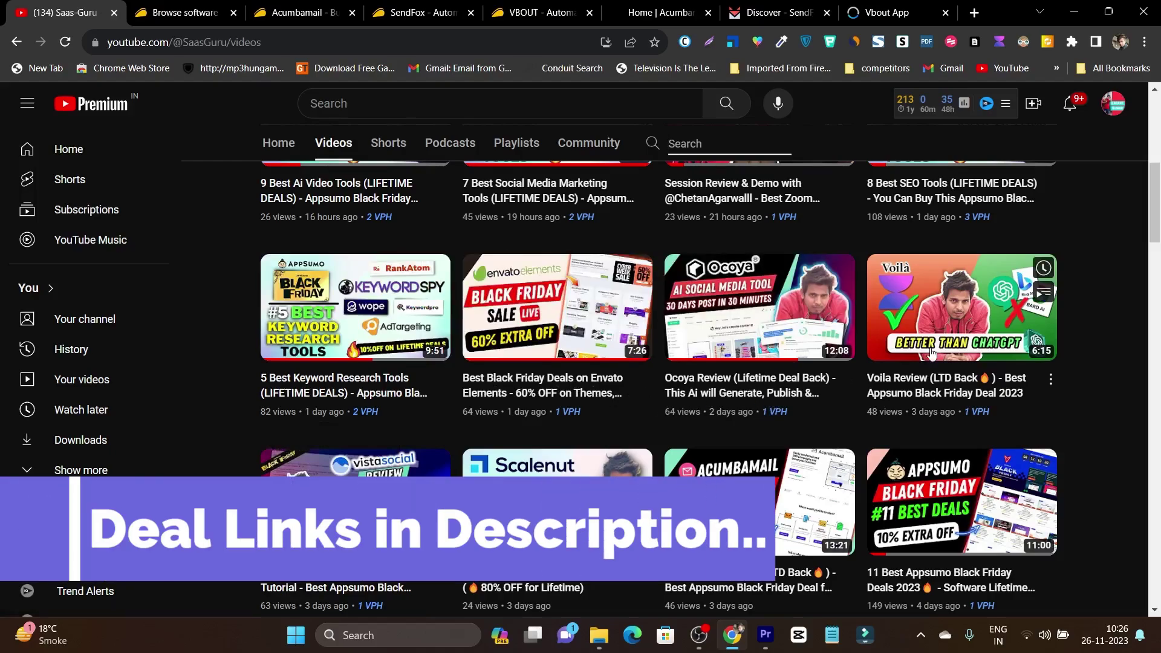
{"action": "scroll", "coordinate": [741, 347], "scroll_direction": "up", "scroll_amount": 7}
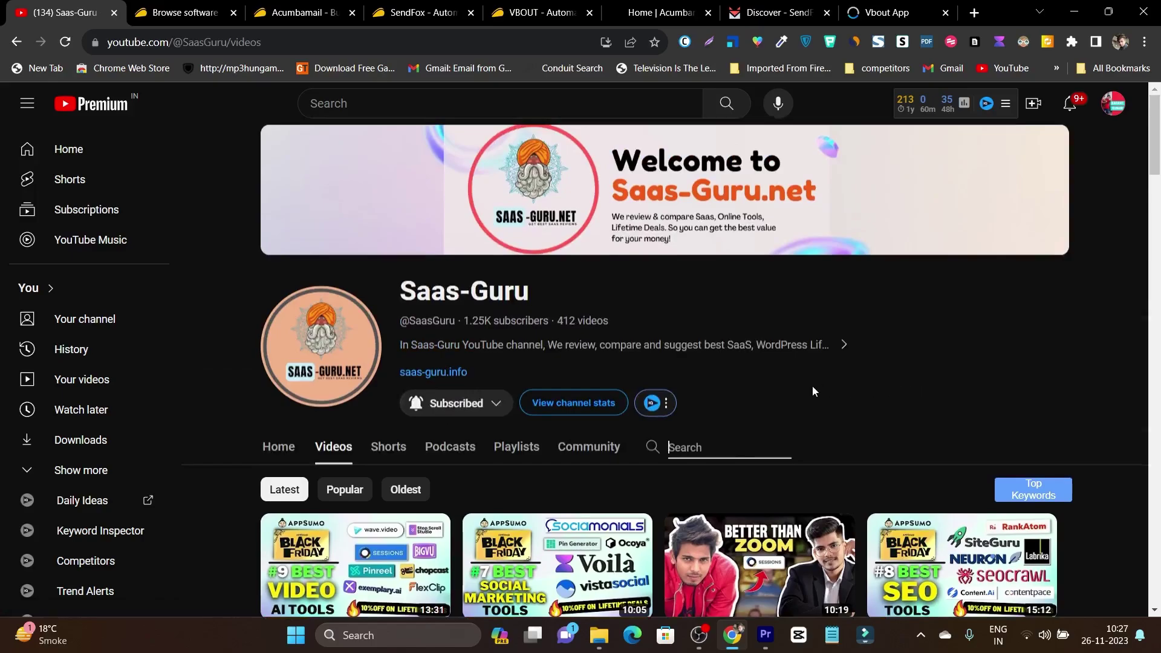
{"action": "scroll", "coordinate": [898, 376], "scroll_direction": "down", "scroll_amount": 3}
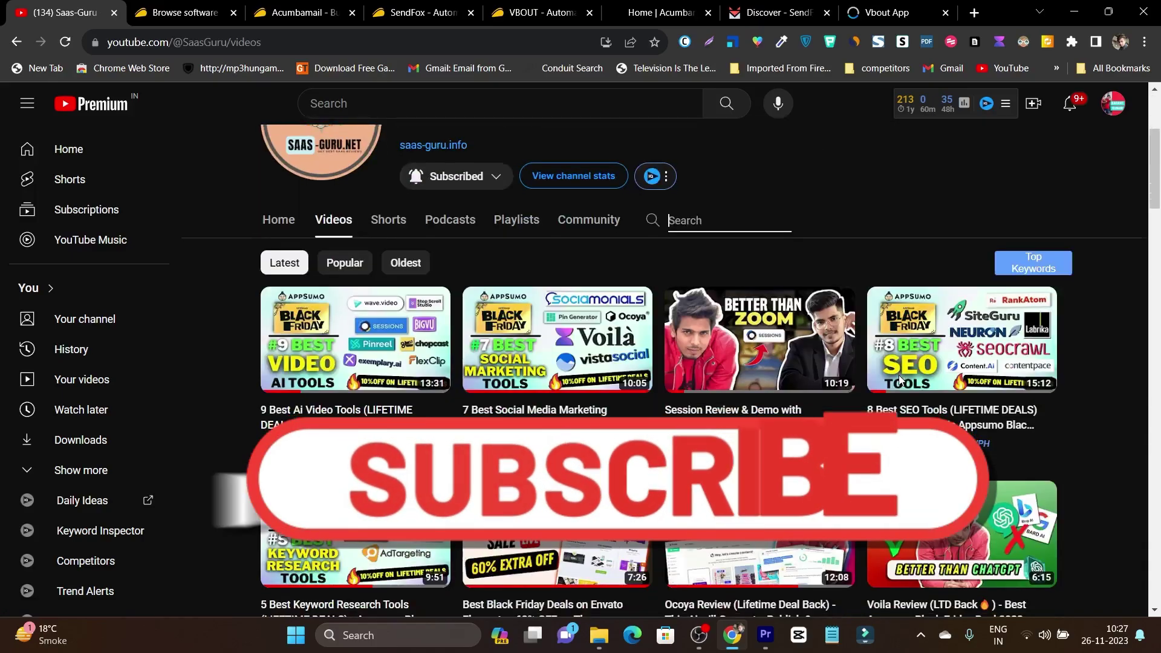
{"action": "scroll", "coordinate": [868, 390], "scroll_direction": "up", "scroll_amount": 5}
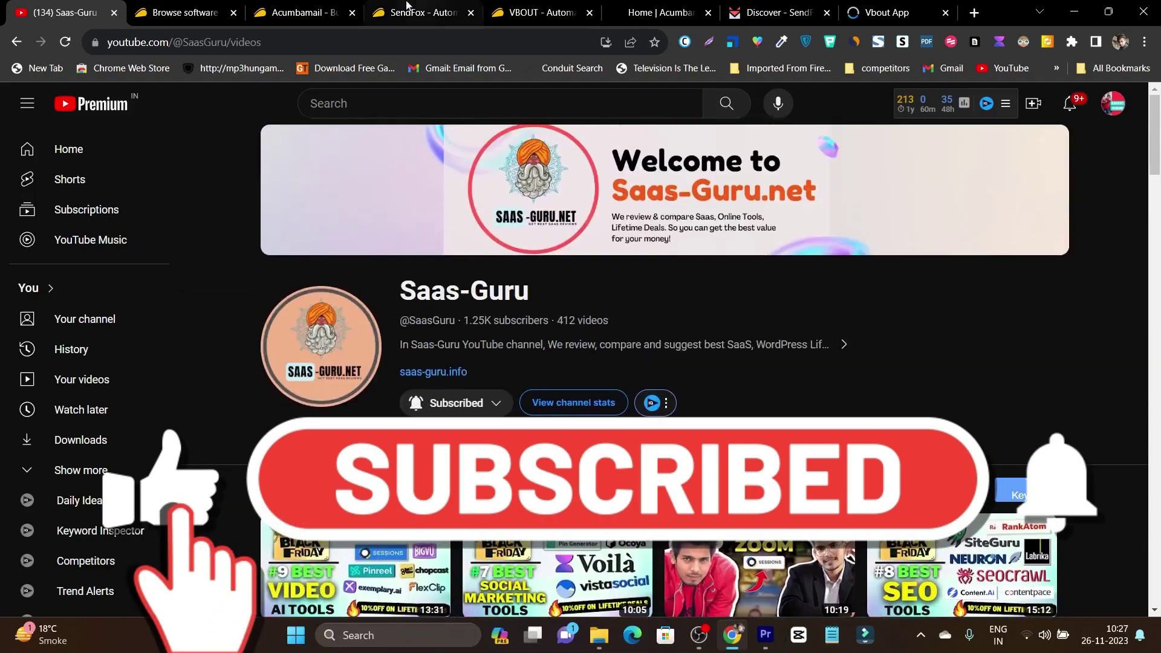
{"action": "left_click", "coordinate": [362, 8]}
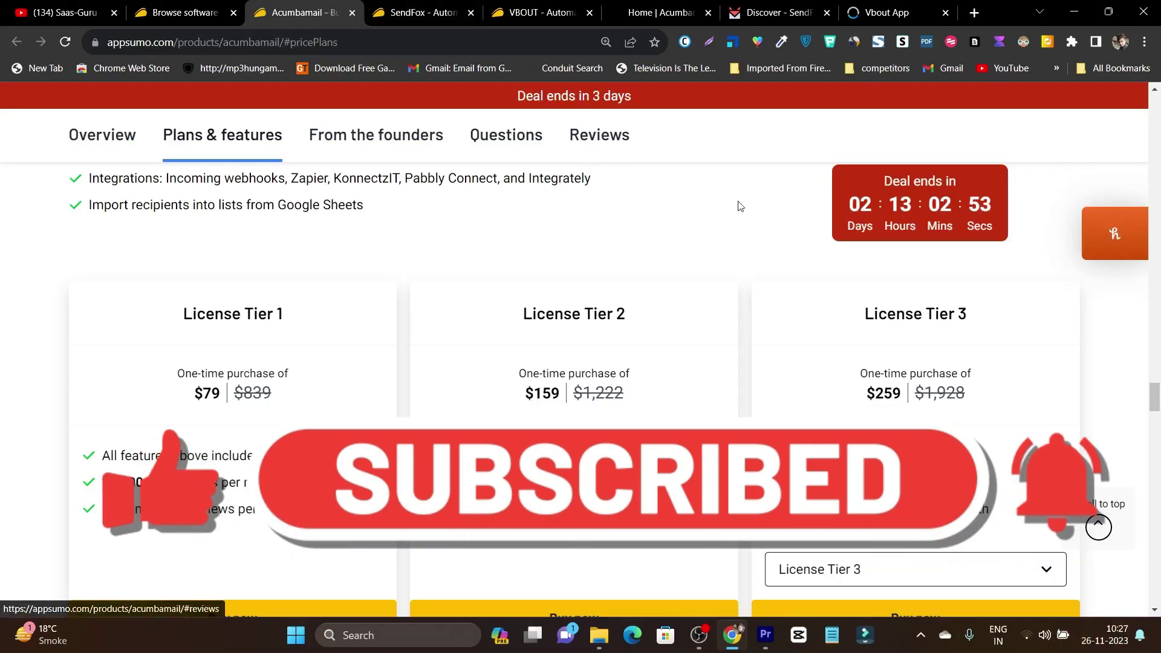